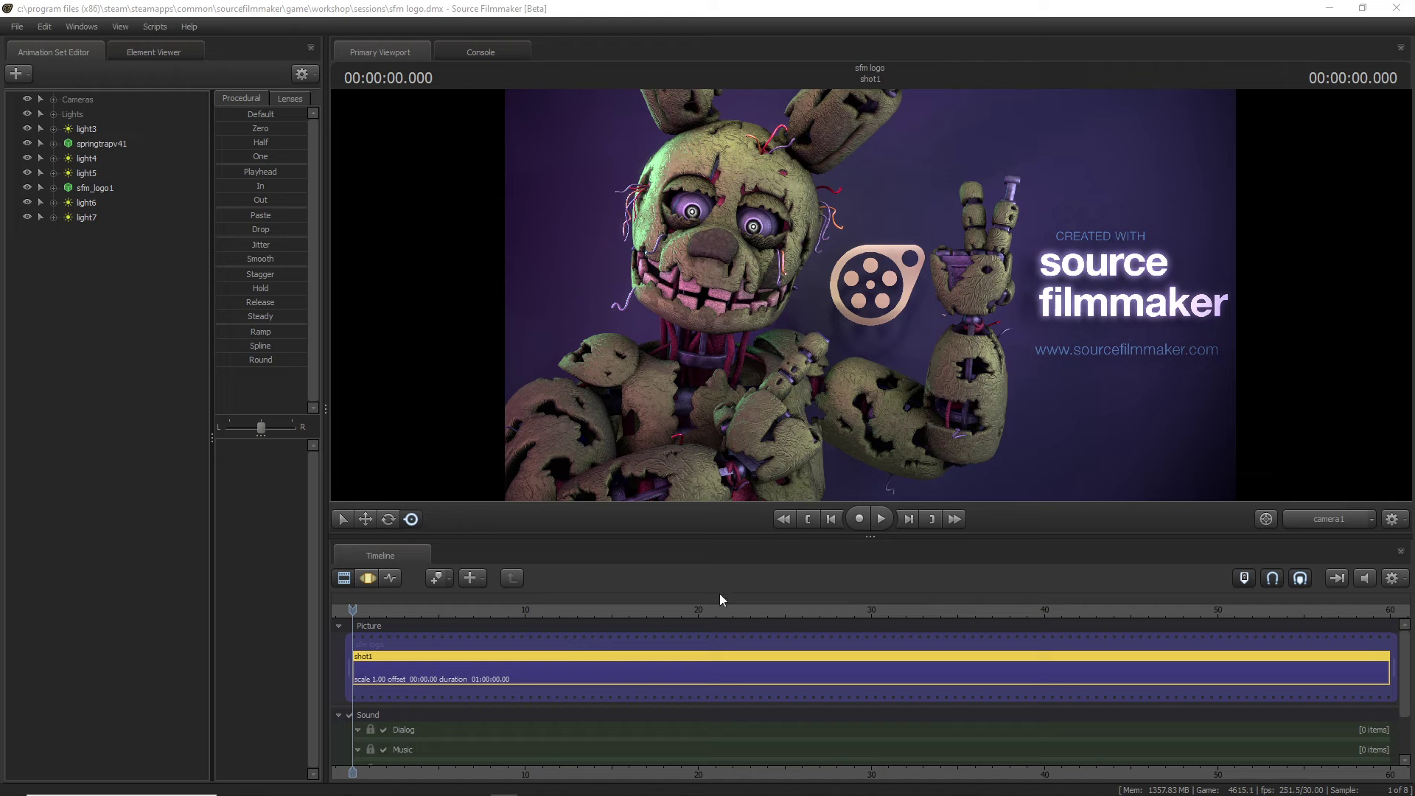
Close Source Filmmaker with the sfm logo session and launch it again from the desktop.
mouse_move(868, 793)
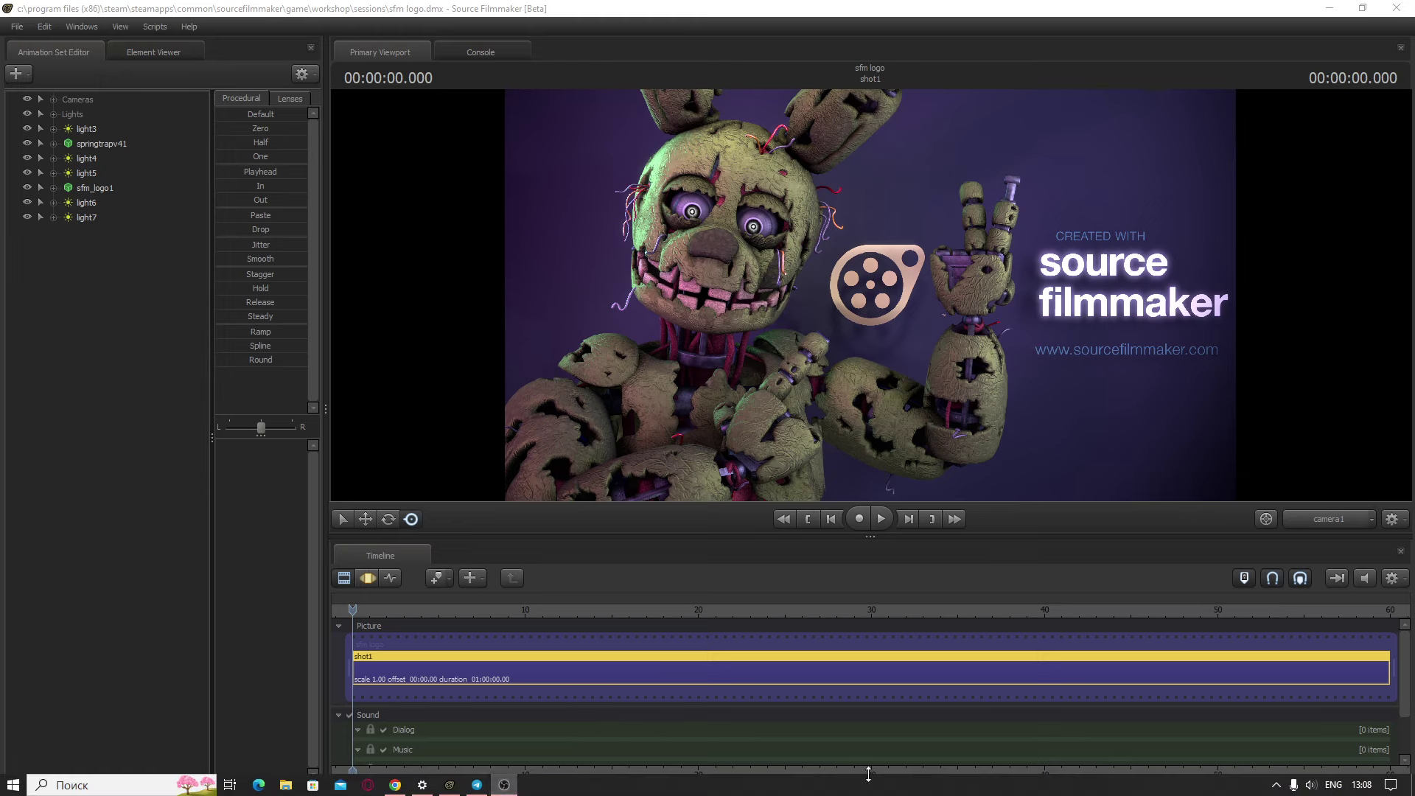
left_click(17, 28)
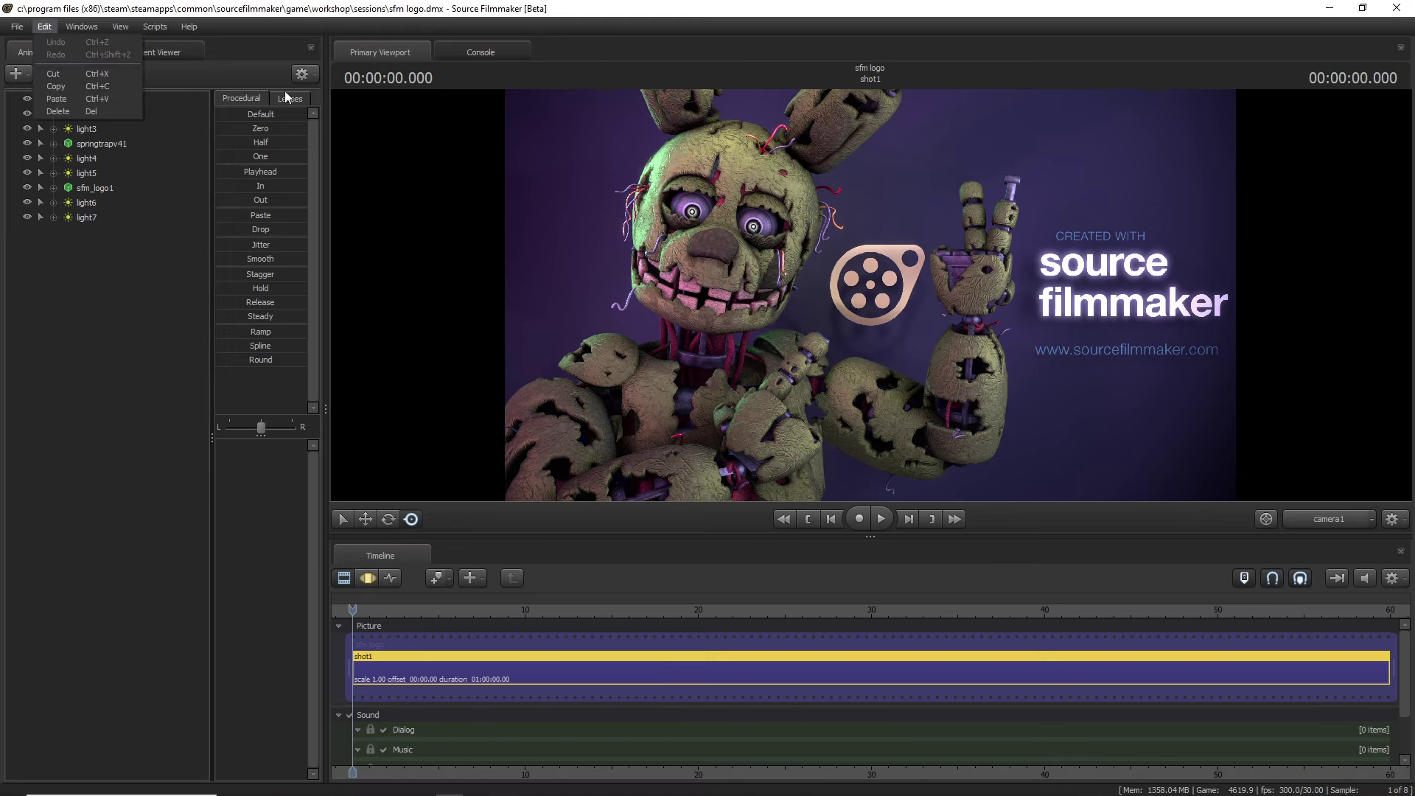
left_click(1398, 11)
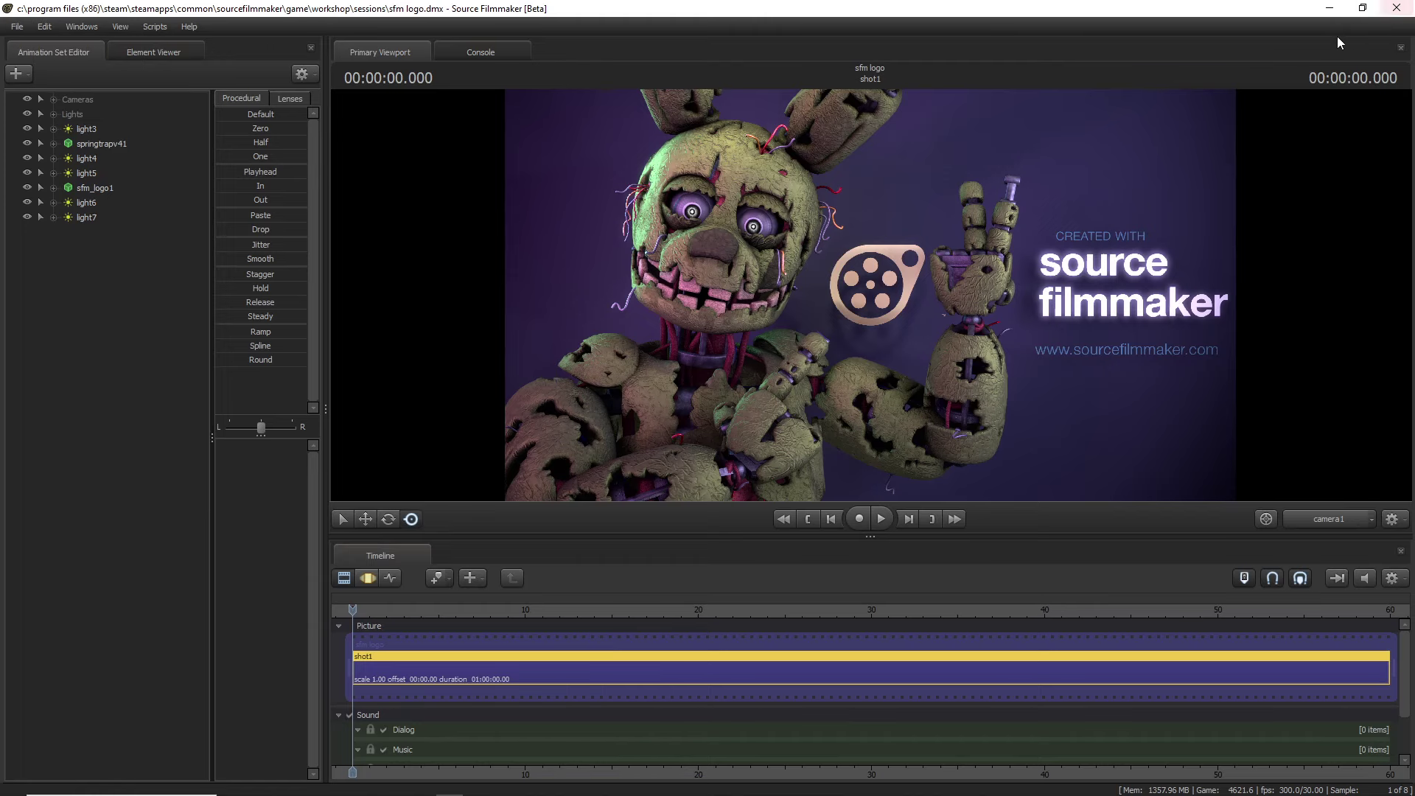
left_click(1398, 11)
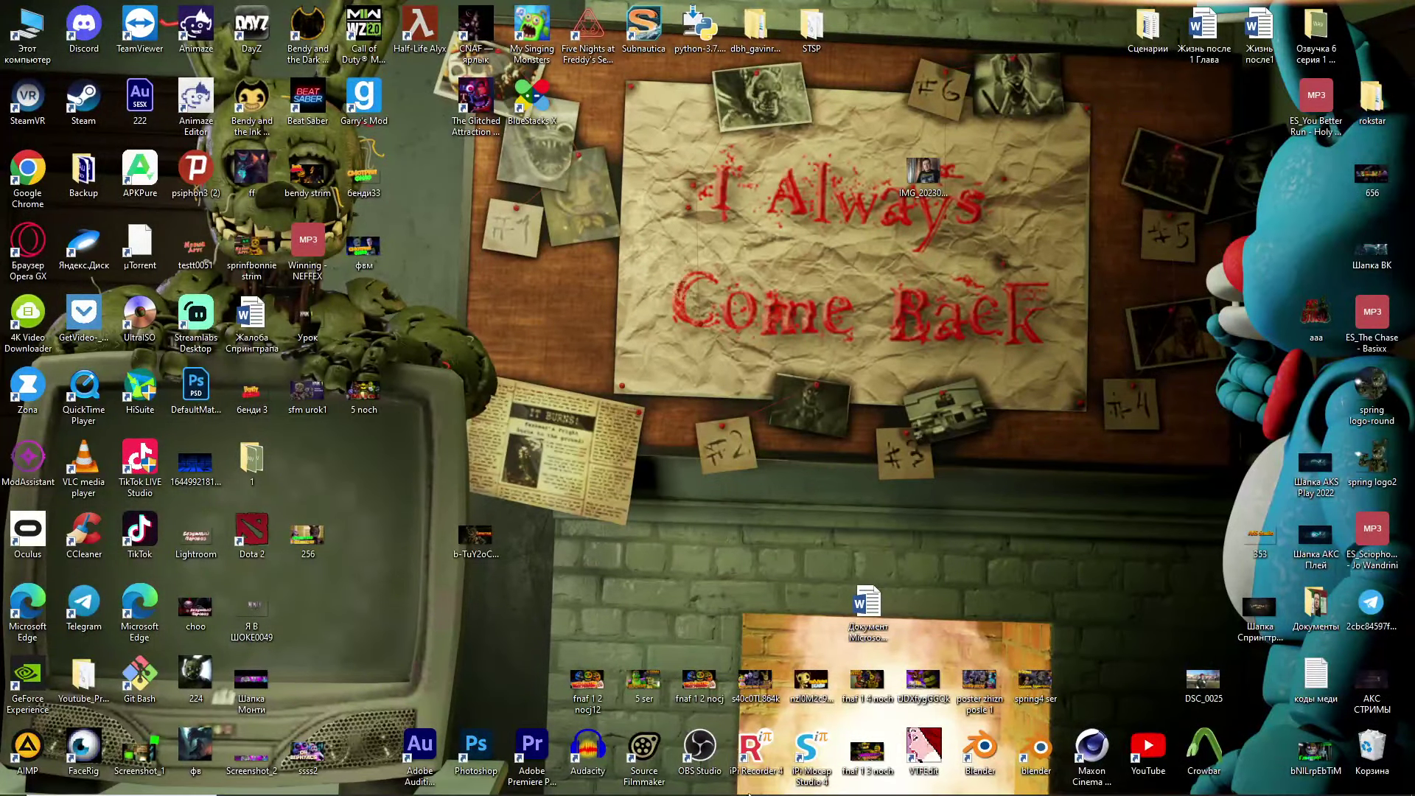
double_click(653, 751)
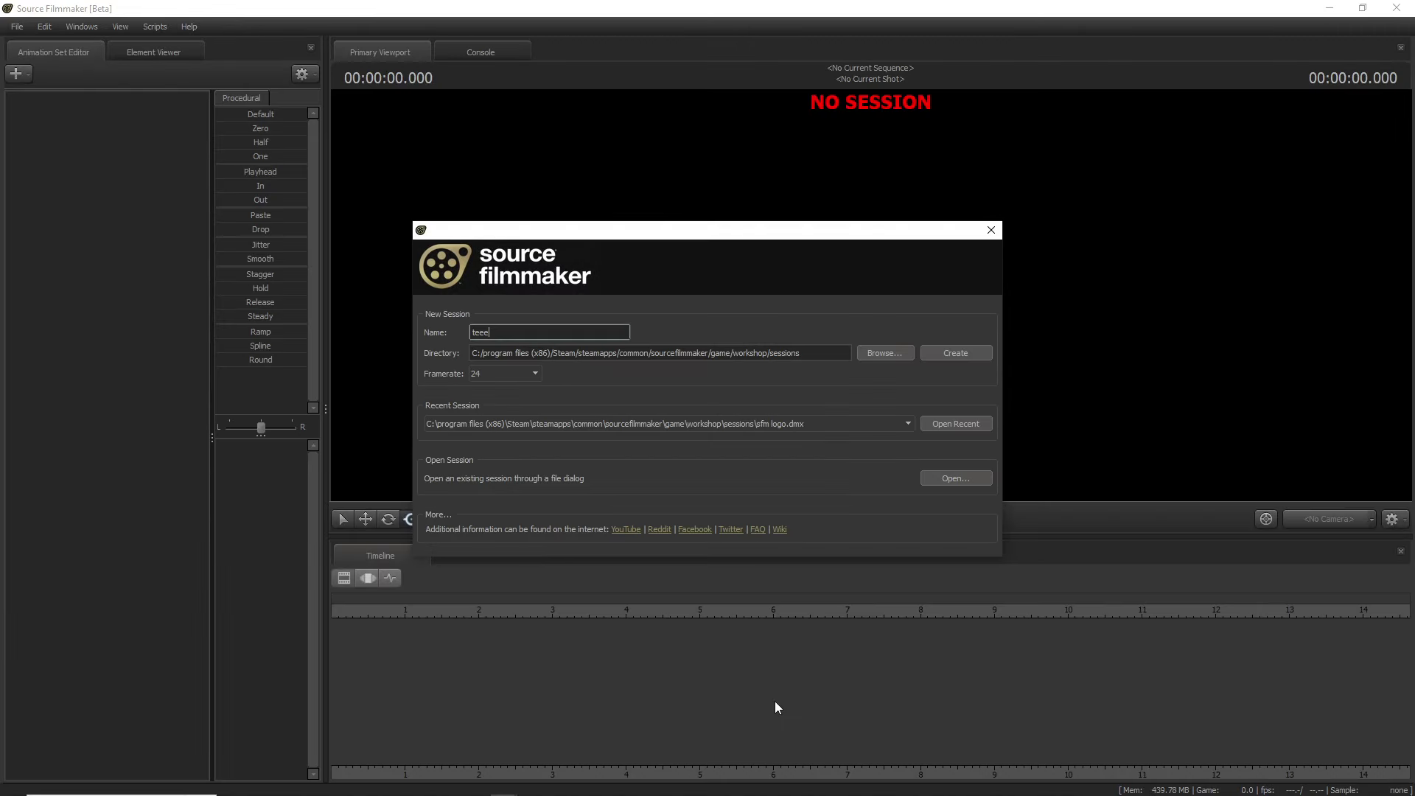
Name the new session proekt and browse to the F: drive for its directory.
left_click_drag(535, 338, 414, 331)
type("proekt")
left_click(884, 353)
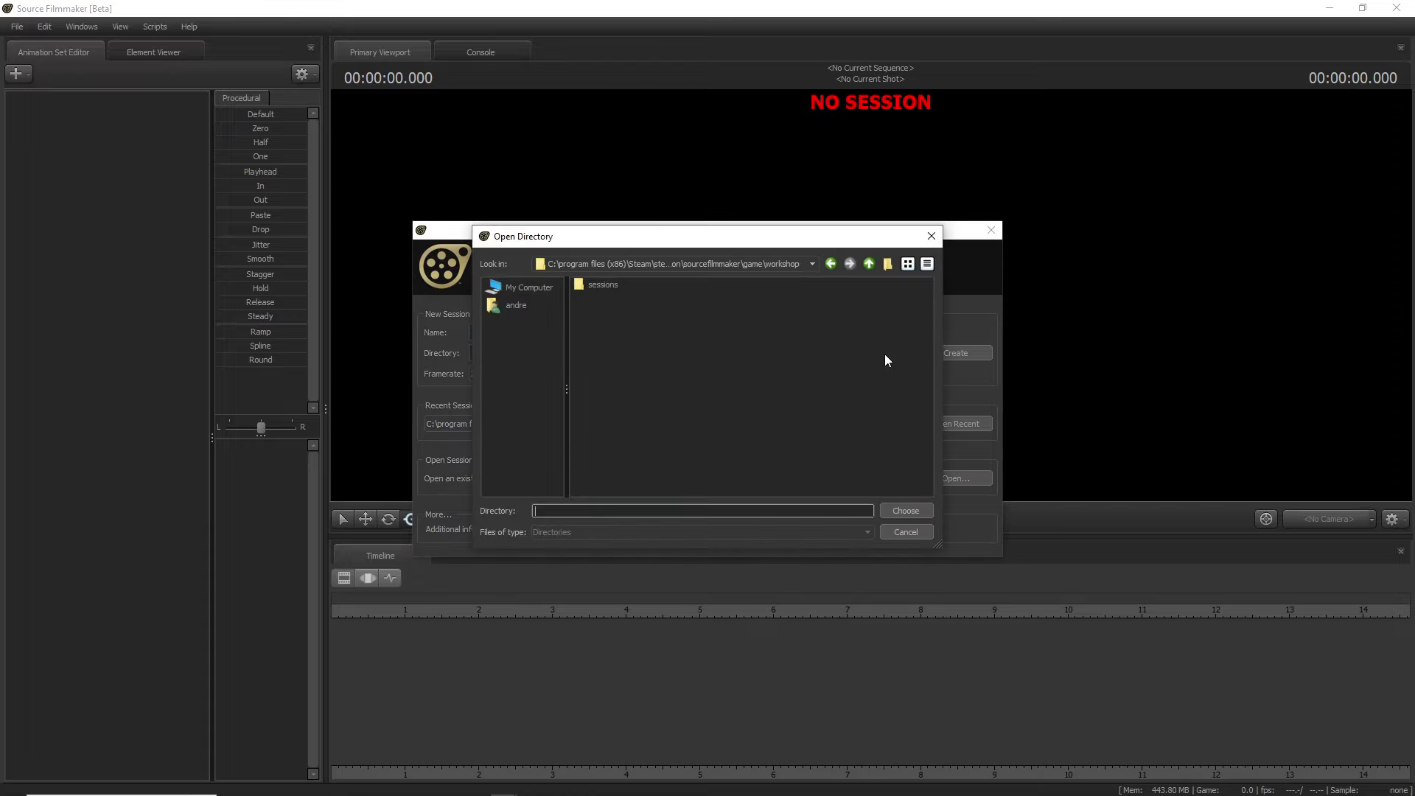
left_click(531, 288)
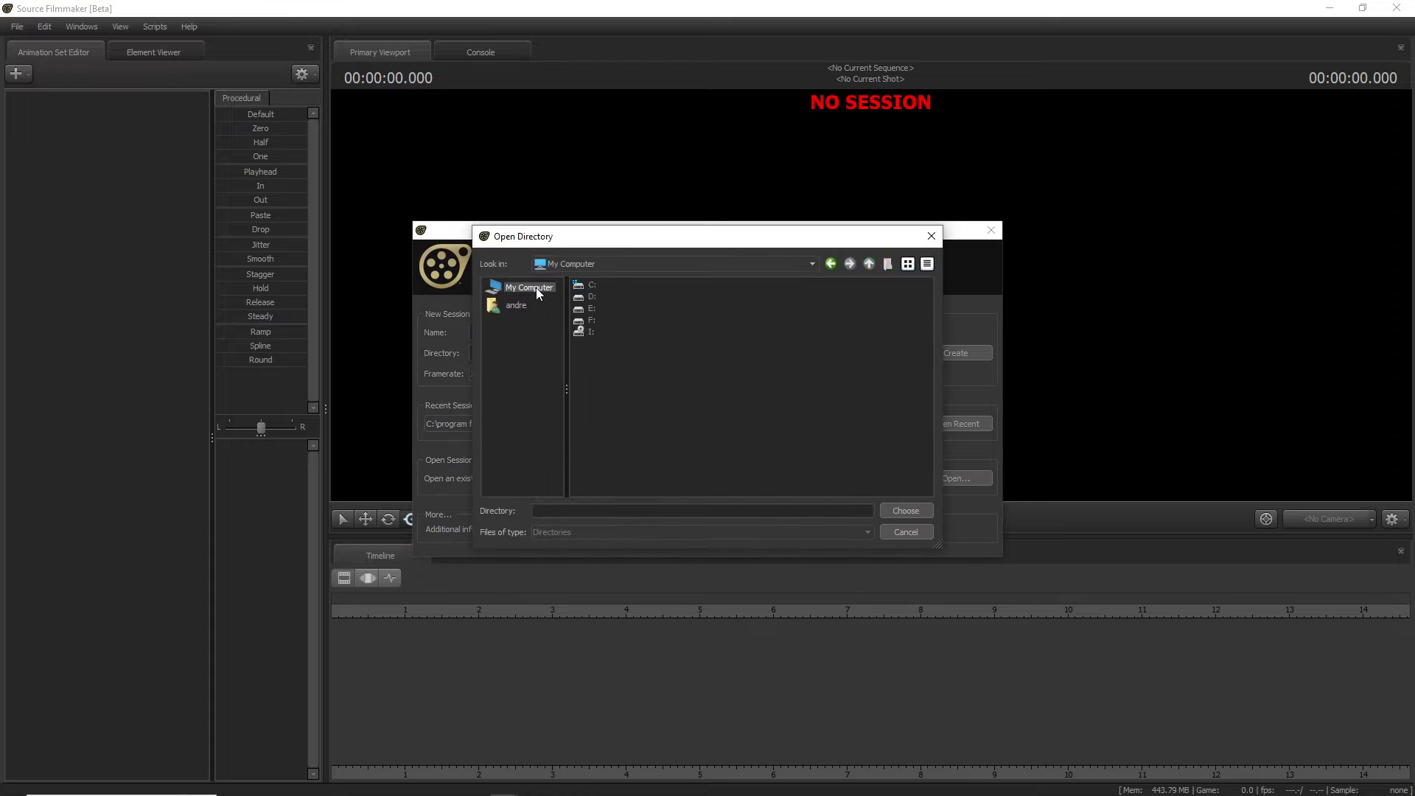
left_click(593, 309)
double_click(593, 310)
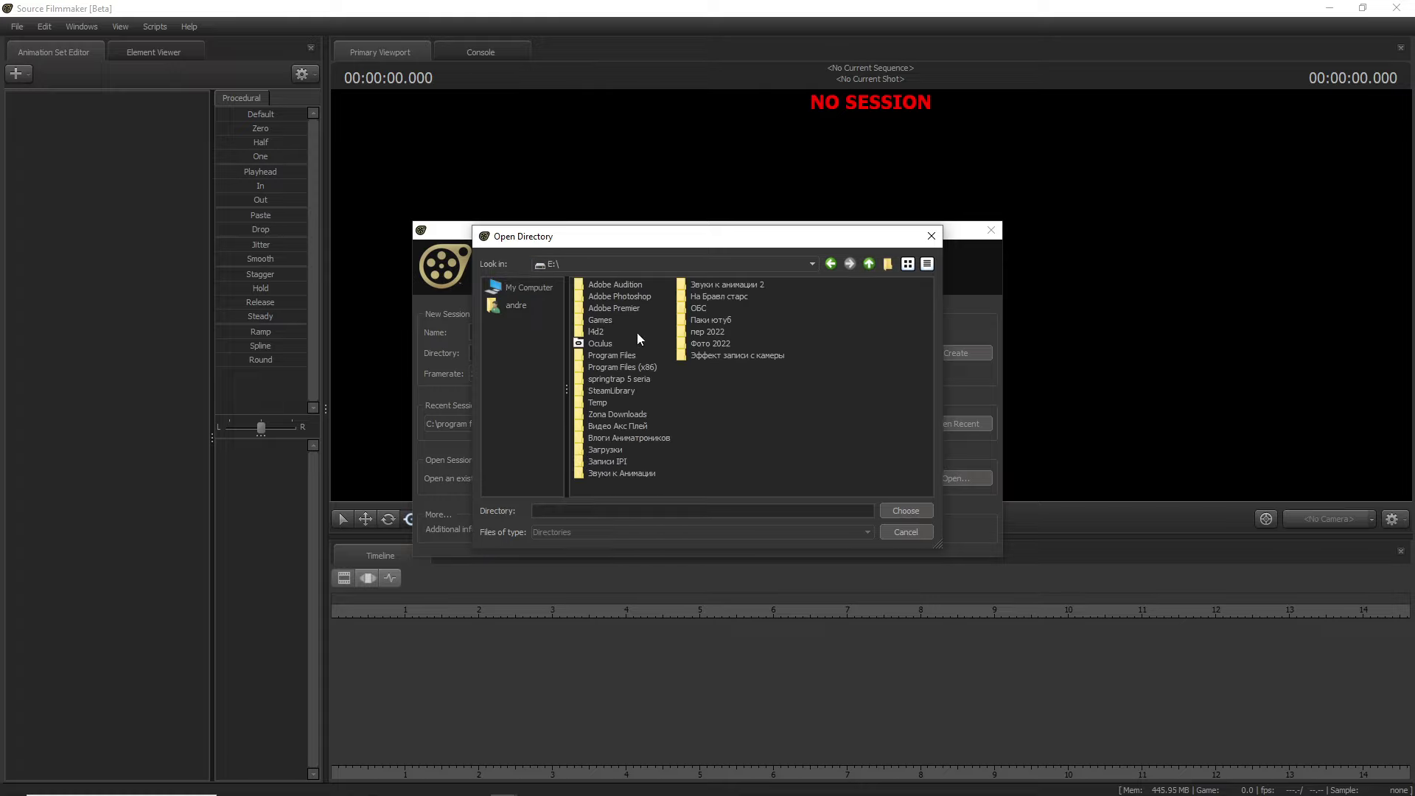
left_click(515, 287)
double_click(593, 320)
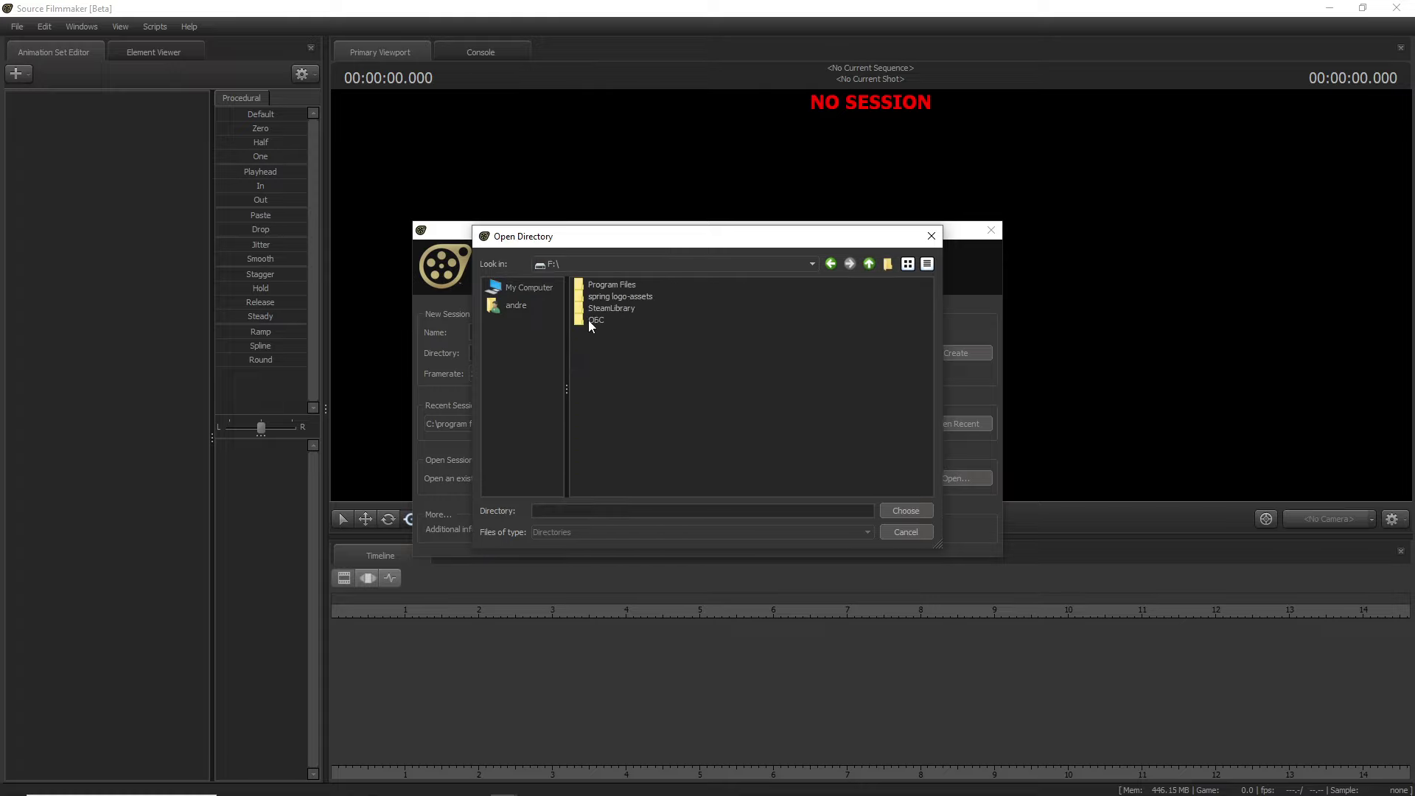
Set the session's directory to SteamLibrary/steamapps/common/SourceFilmmaker/game/workshop/sessions on the F: drive.
double_click(612, 309)
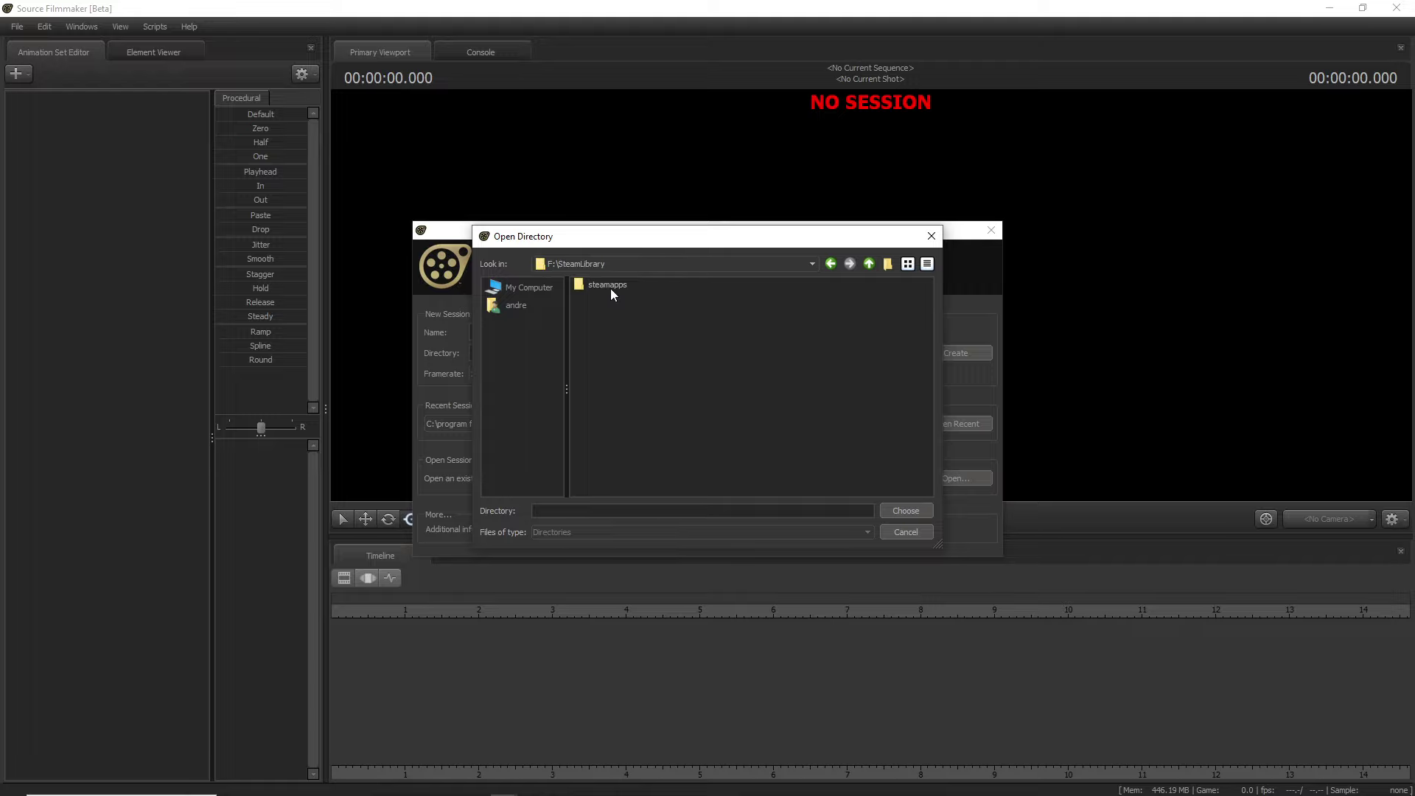
double_click(610, 288)
double_click(607, 286)
double_click(594, 286)
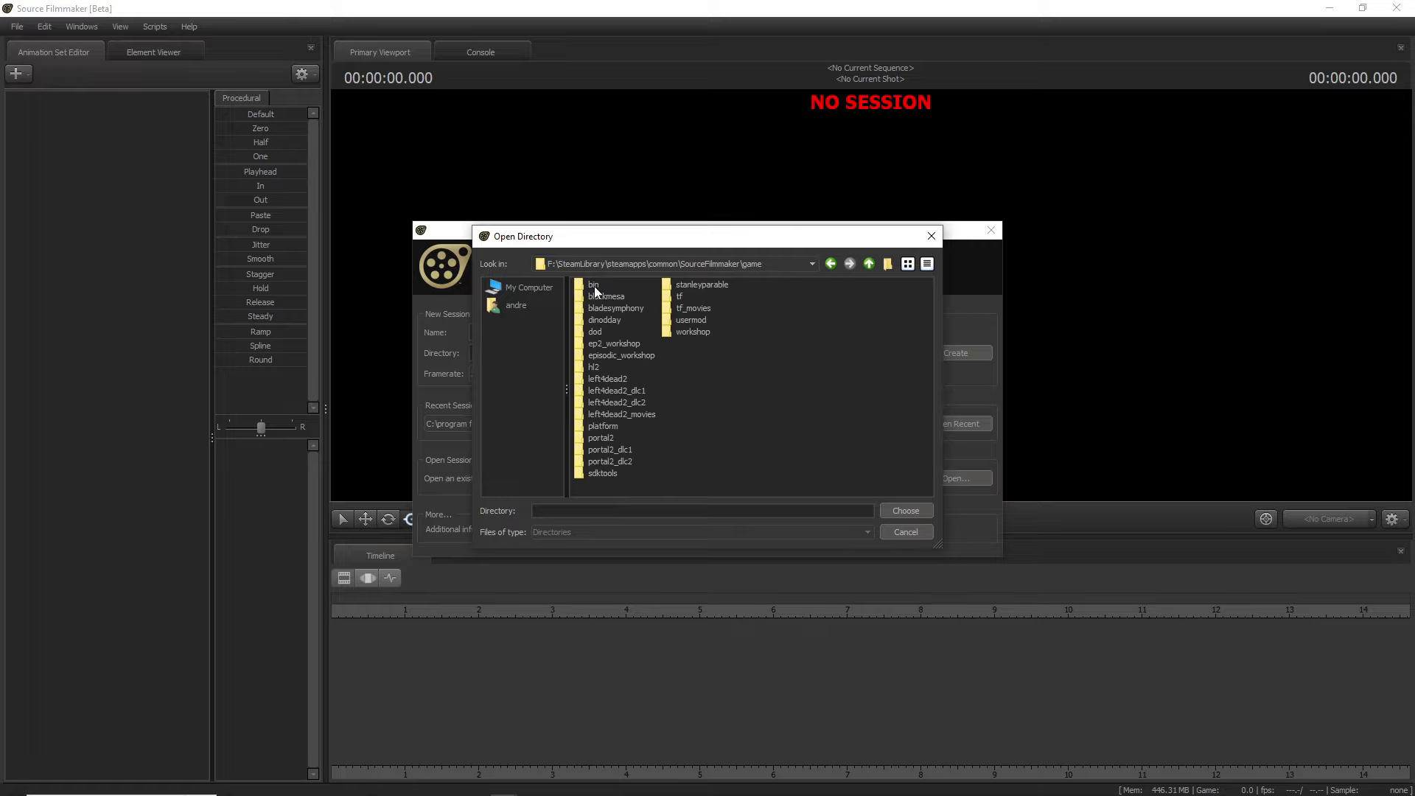
double_click(684, 332)
double_click(606, 365)
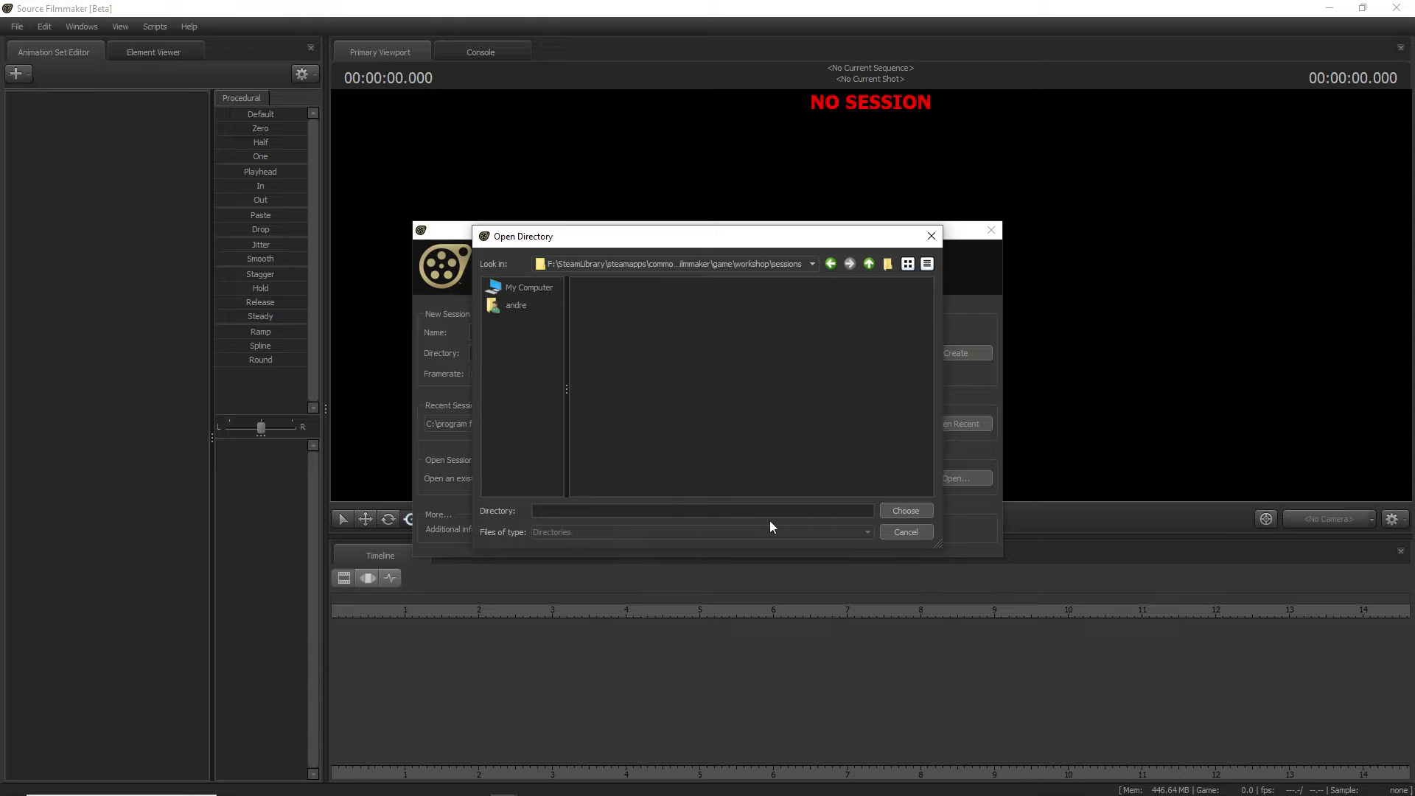
left_click(904, 510)
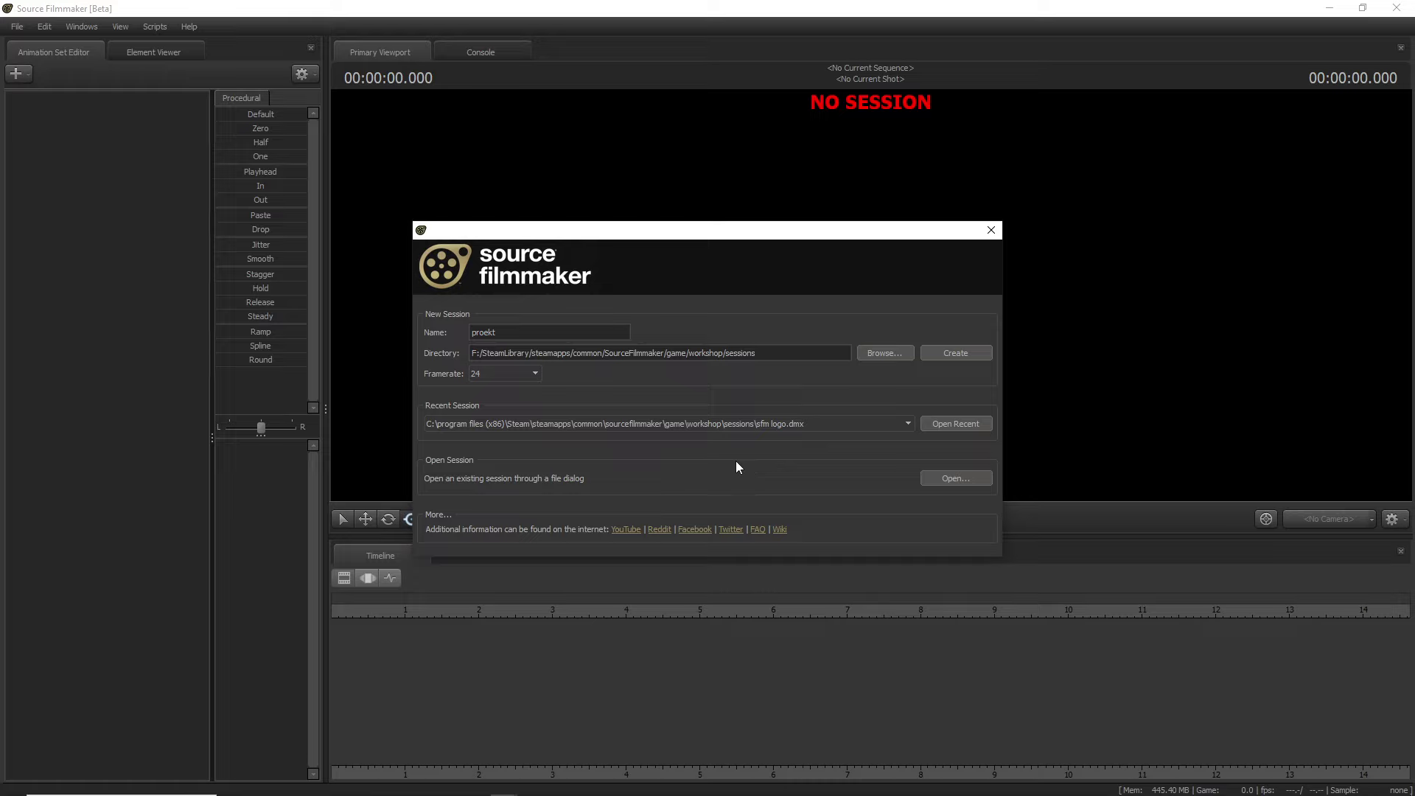
Keep the new session's framerate at 24 and create the session.
left_click(534, 373)
left_click(535, 374)
left_click(962, 352)
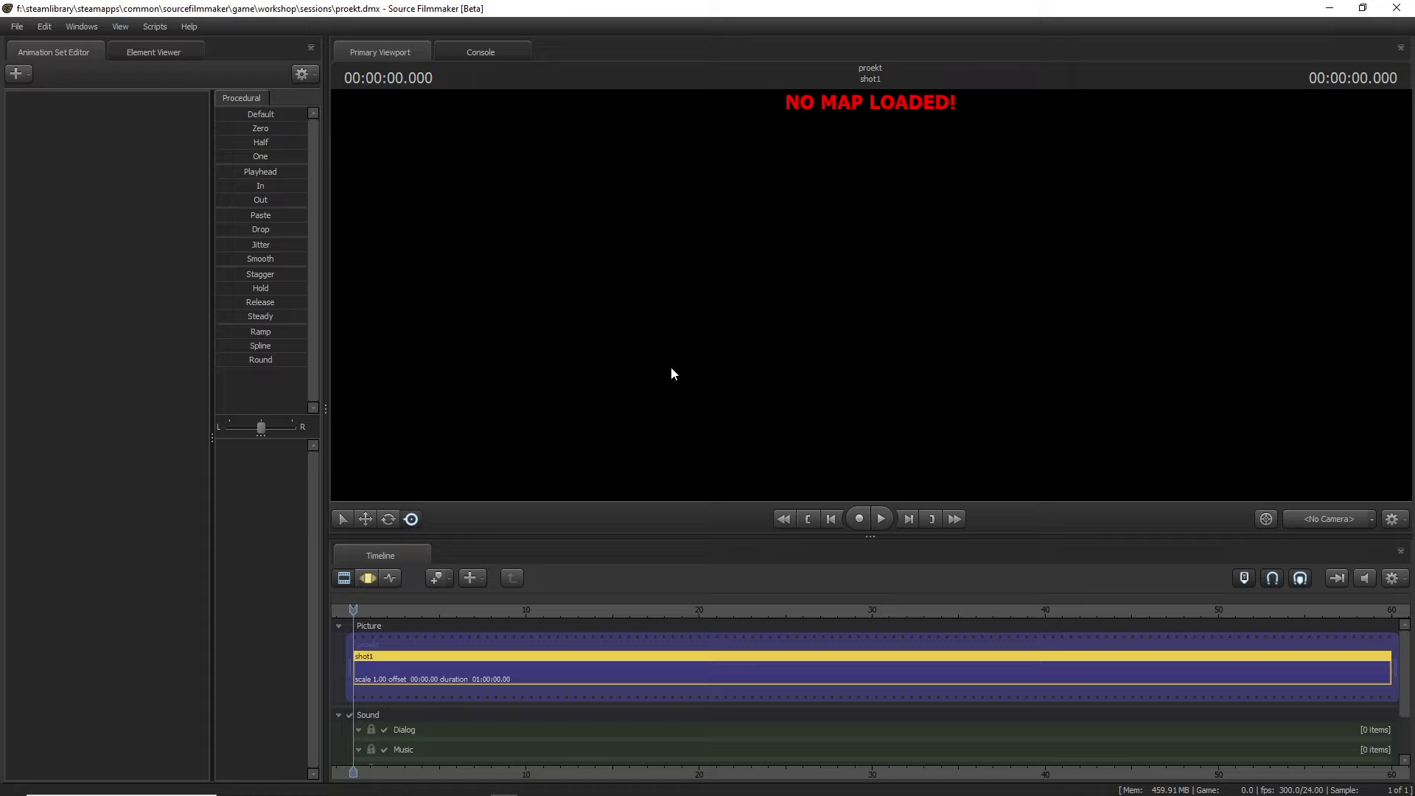
Switch to Steam by bringing up its main window from the background.
mouse_move(76, 794)
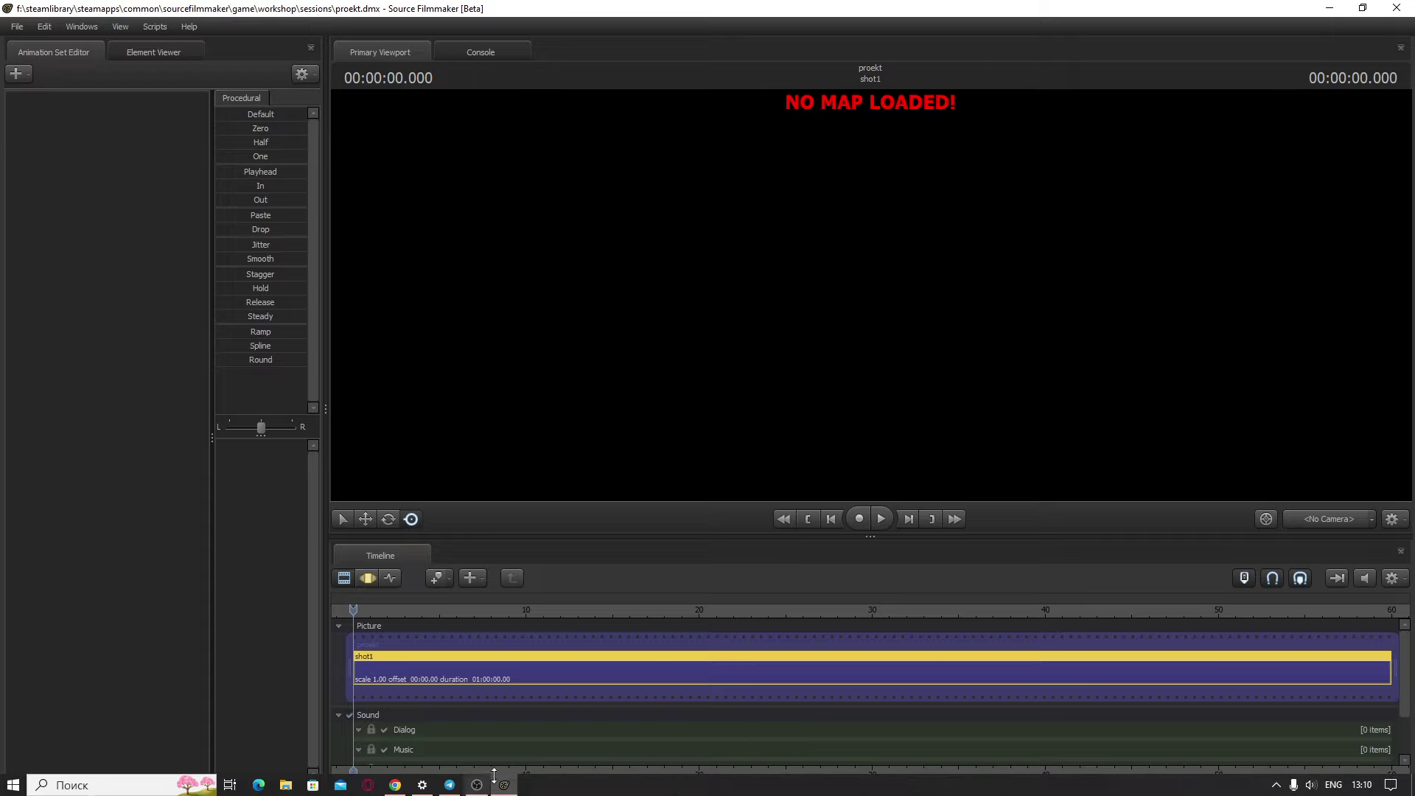
left_click(1275, 784)
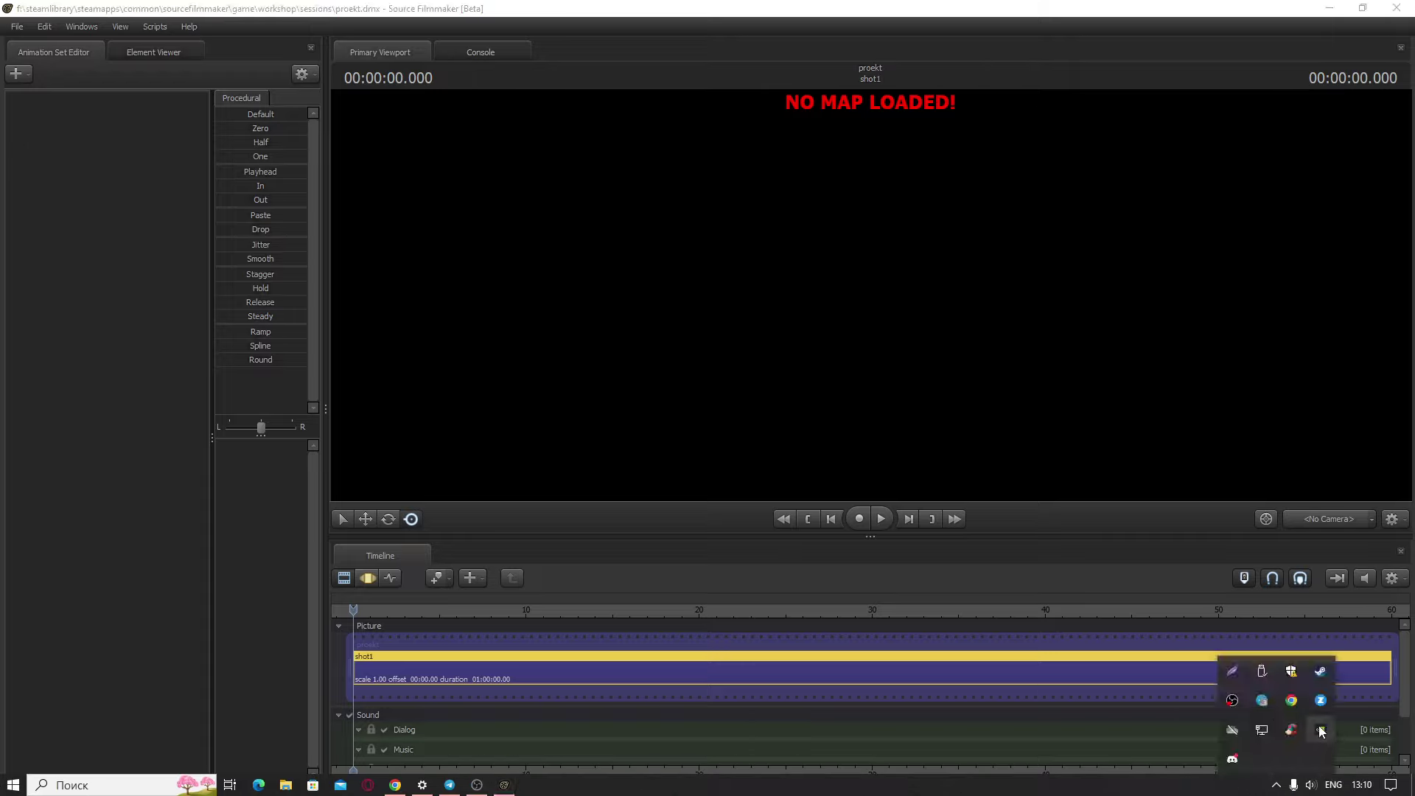
left_click(1320, 672)
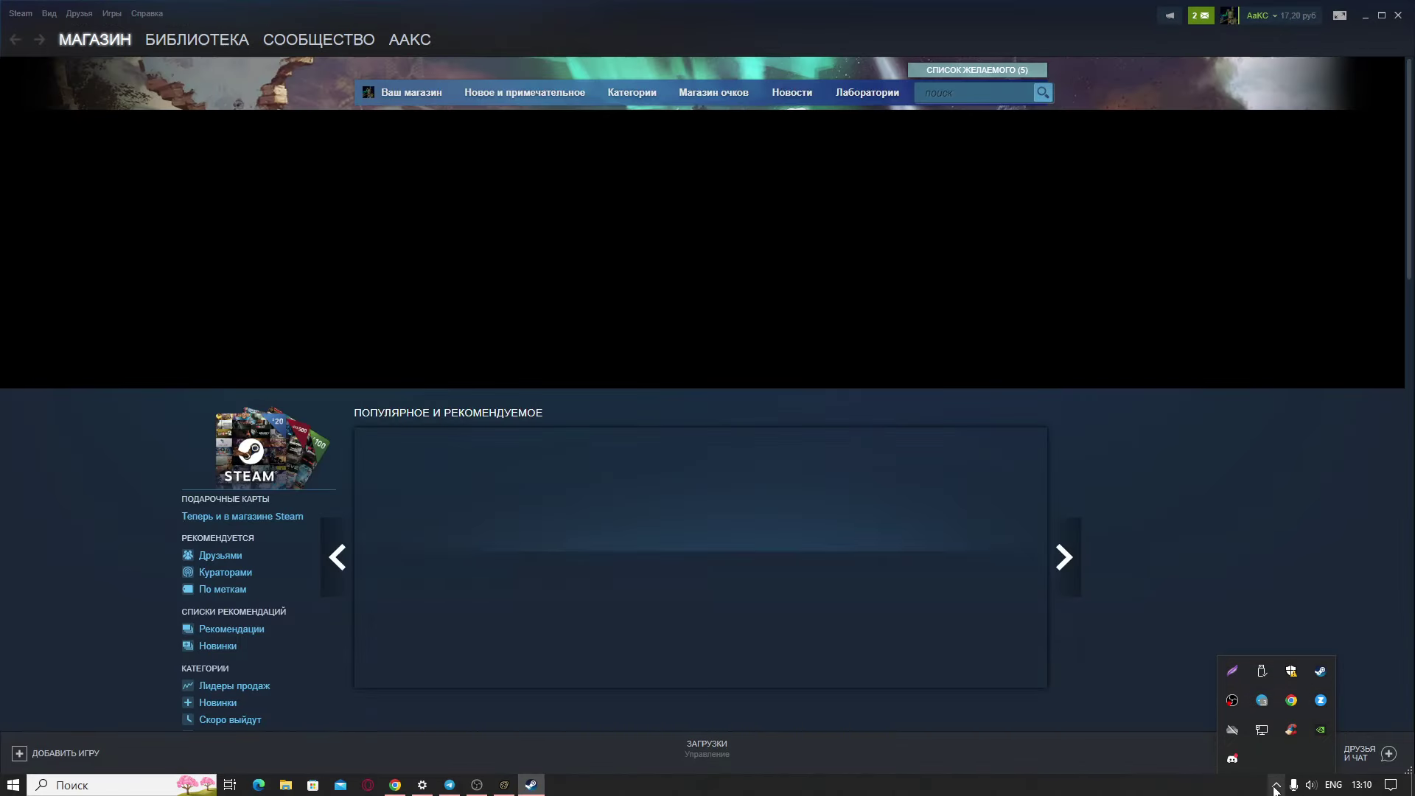
left_click(1276, 786)
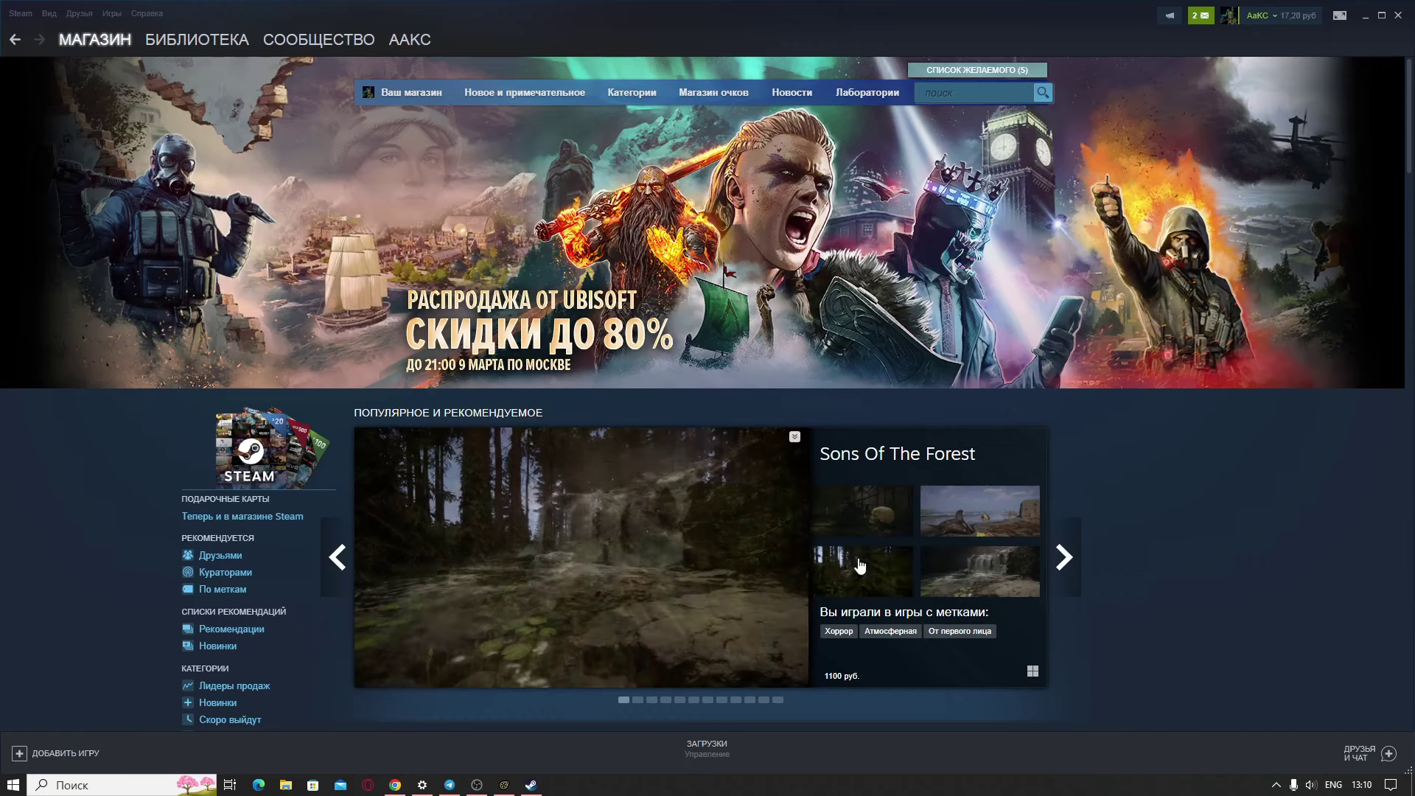
Find Source Filmmaker in the Steam library and open its Workshop page.
left_click(199, 41)
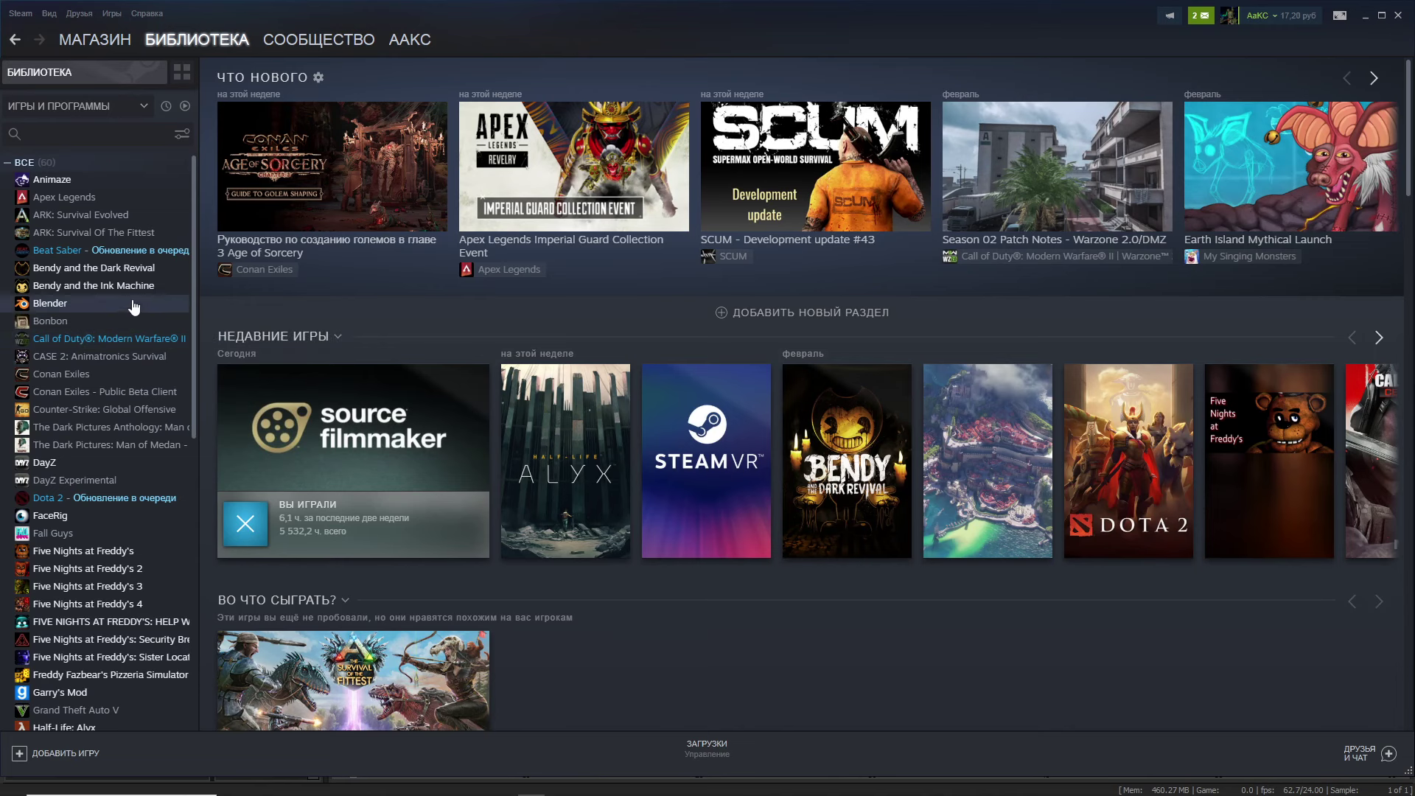
scroll(117, 311, "down", 7)
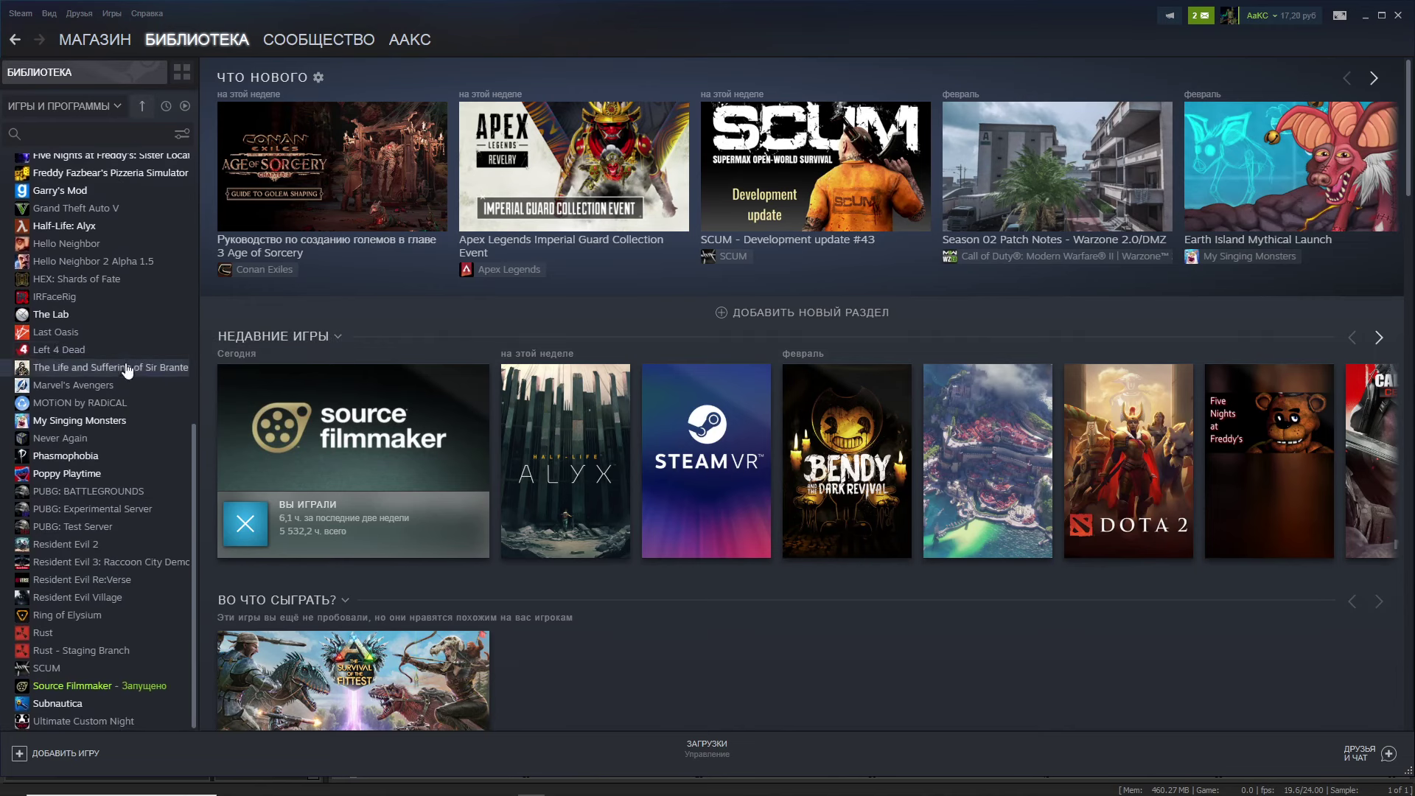
left_click(67, 693)
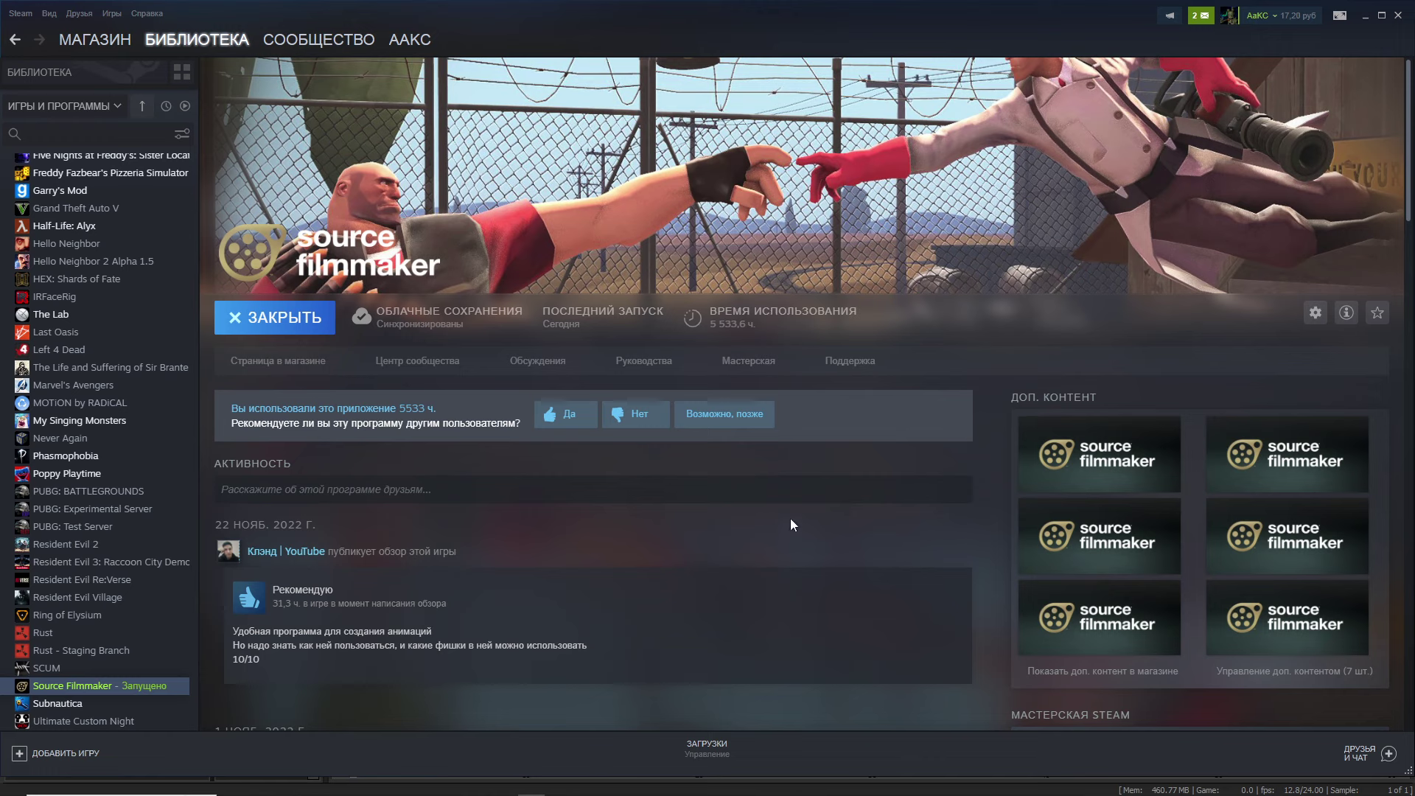
left_click(750, 365)
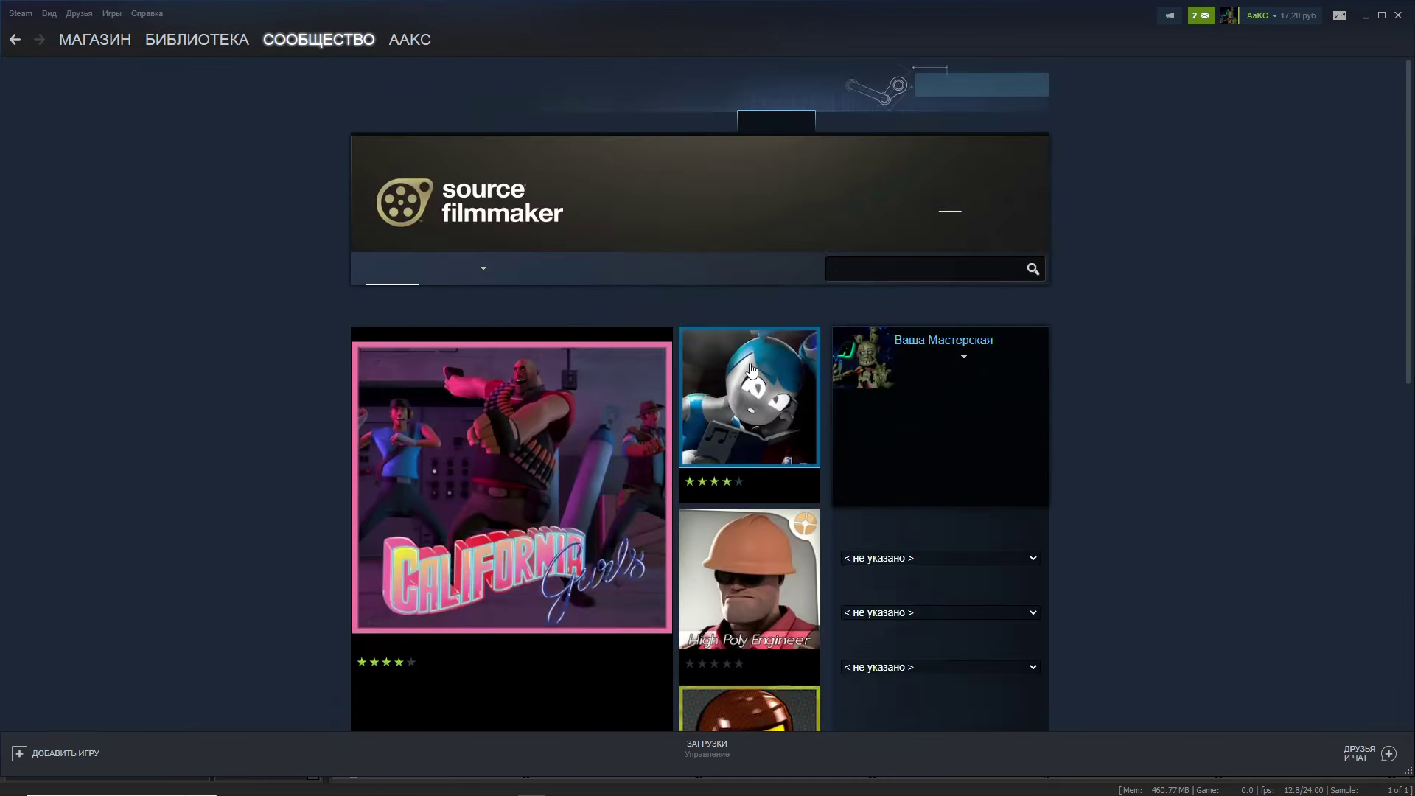
Examine the popular works, content categories and item descriptions on the Source Filmmaker Workshop page.
scroll(704, 434, "down", 1)
scroll(704, 433, "down", 6)
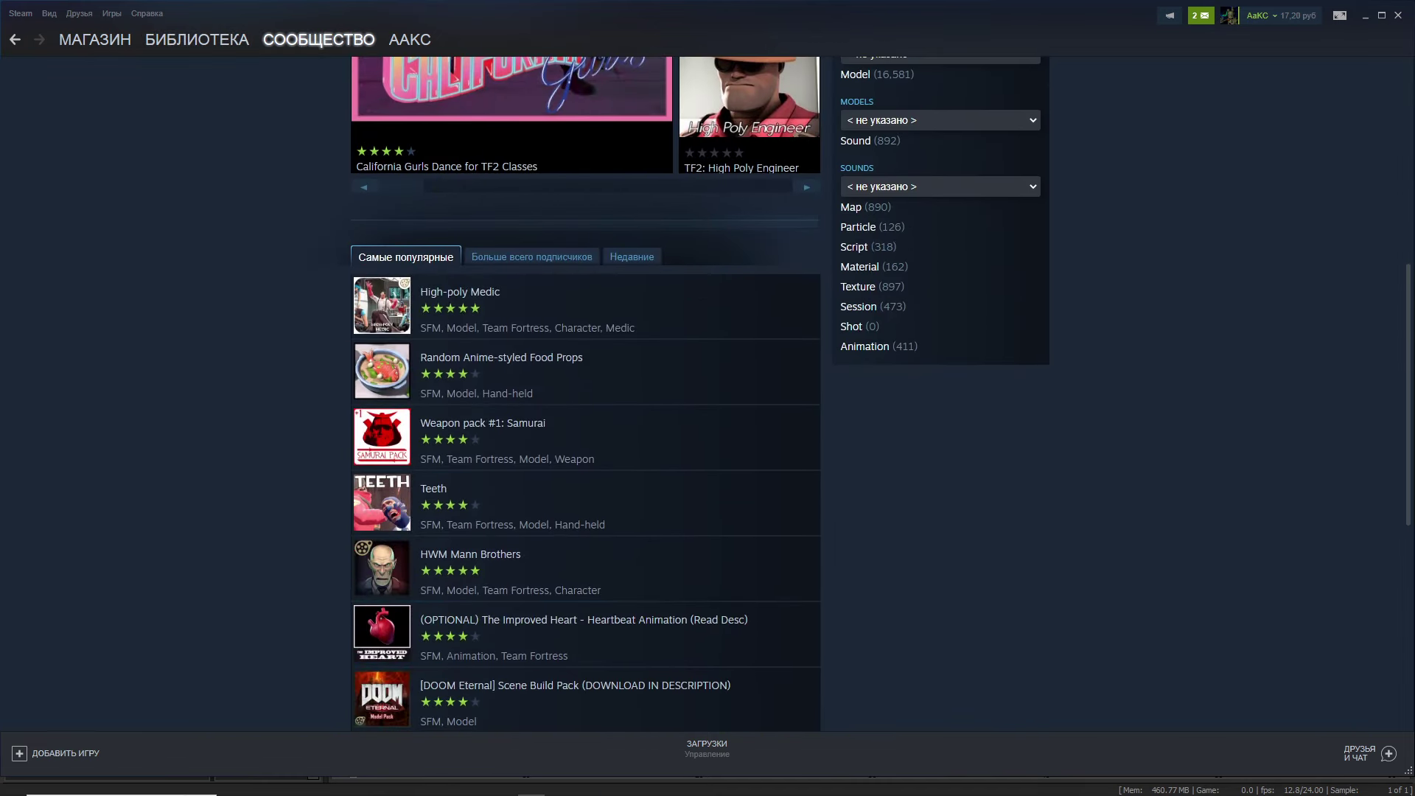
scroll(748, 563, "up", 3)
scroll(752, 562, "up", 4)
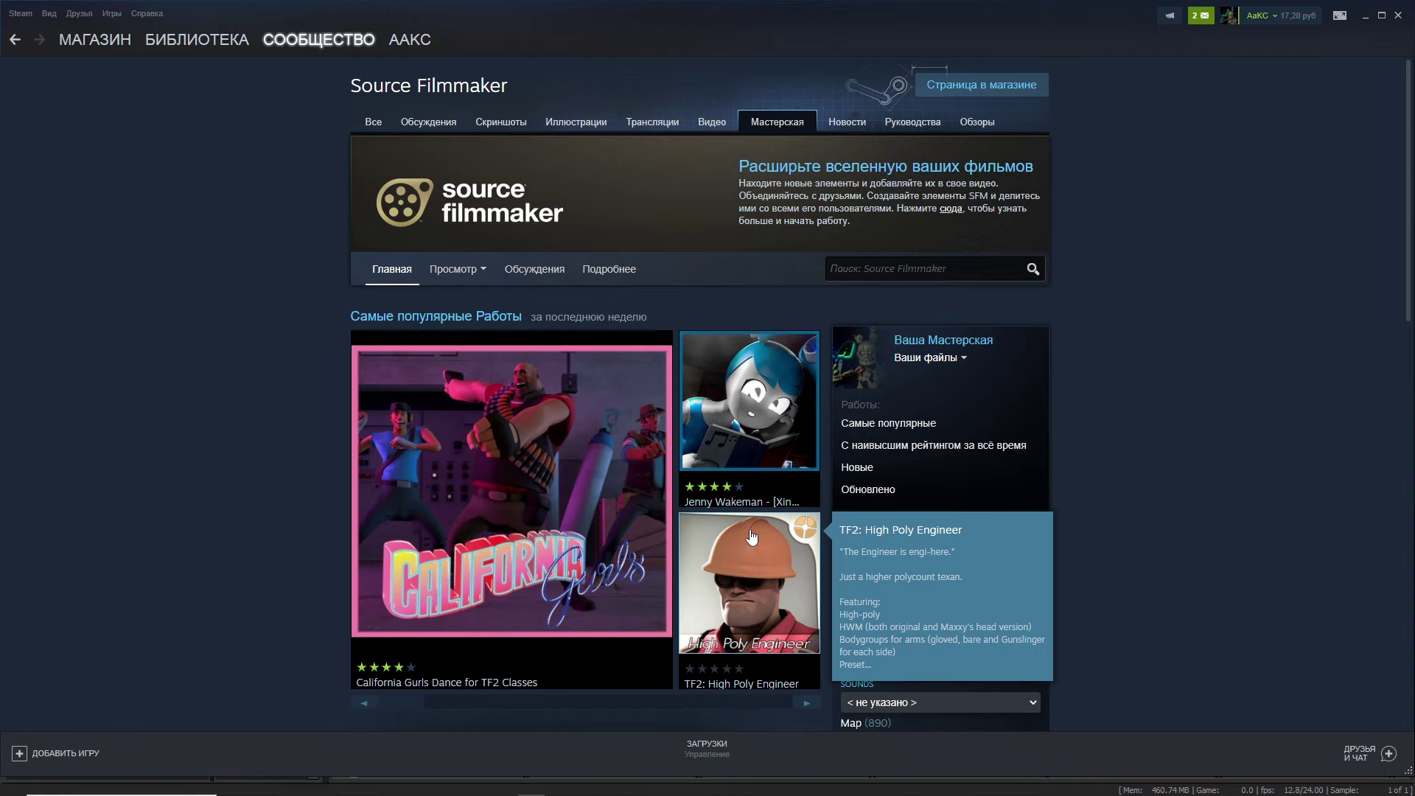
mouse_move(609, 571)
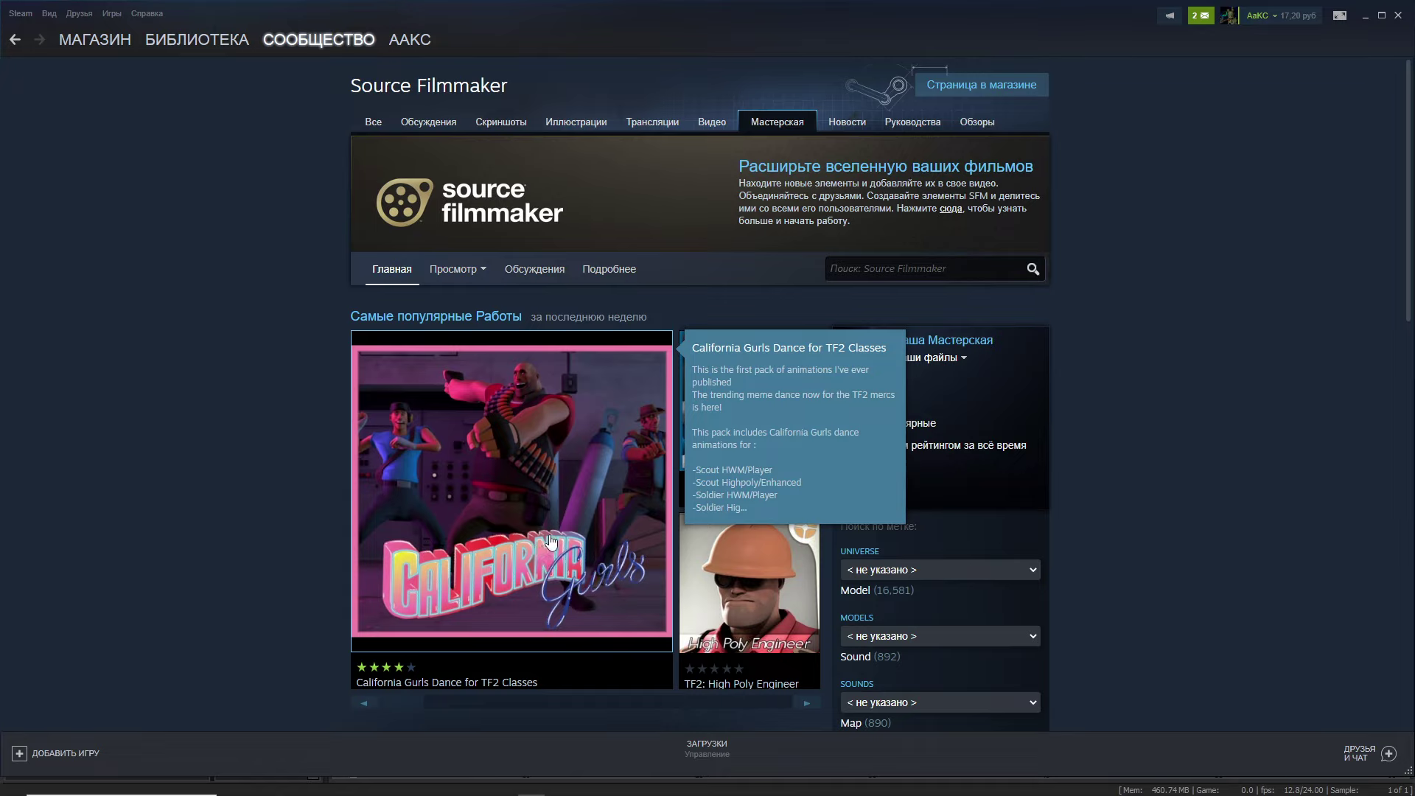
scroll(647, 419, "down", 2)
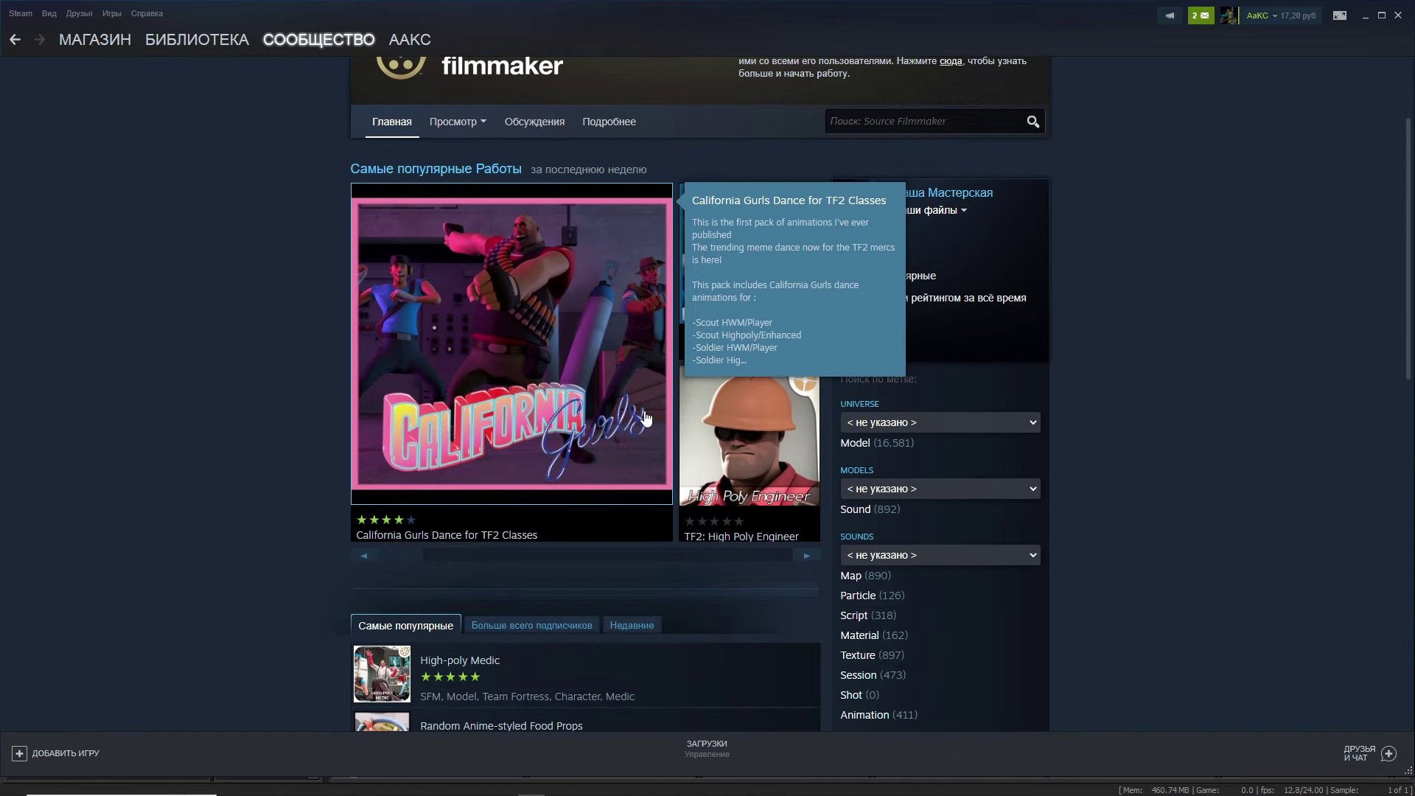
mouse_move(741, 463)
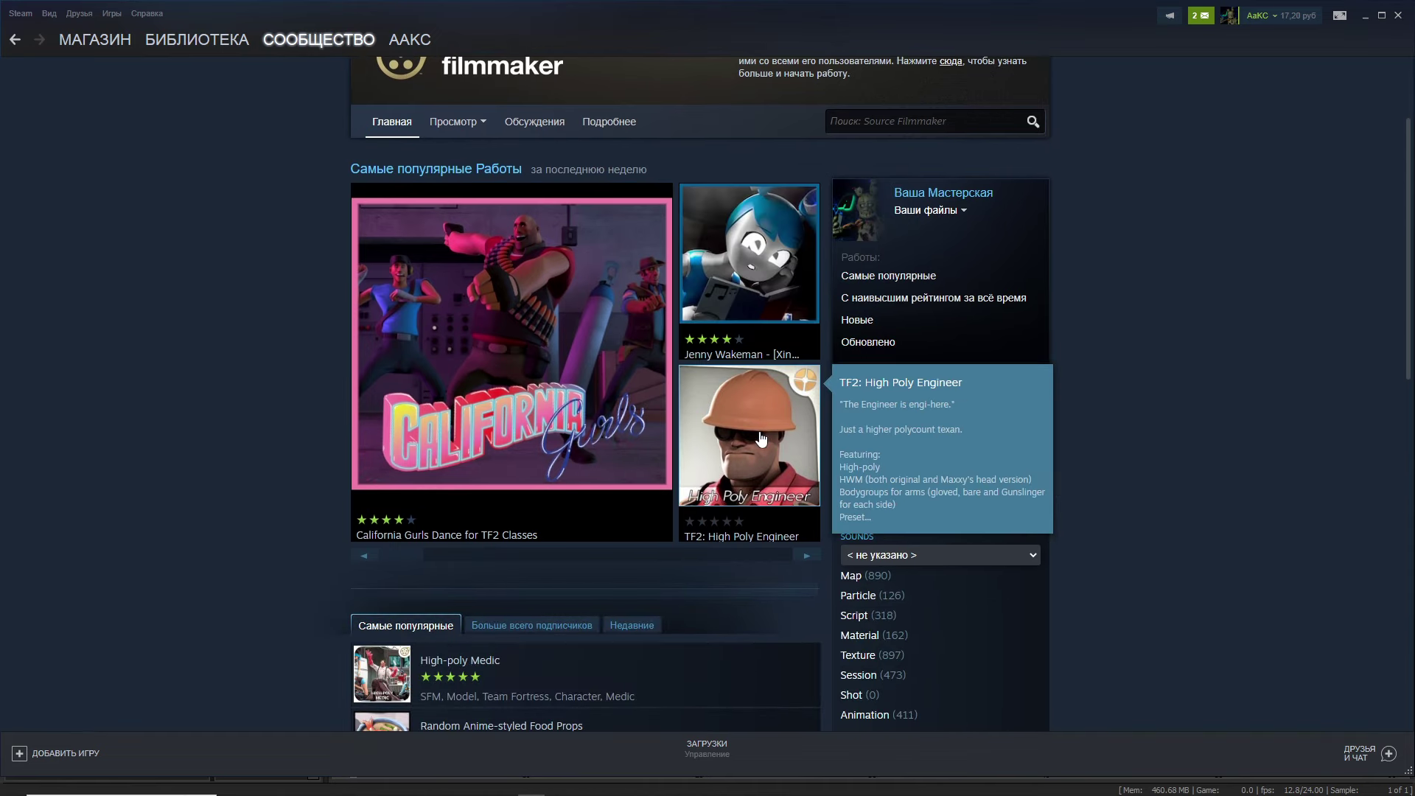
mouse_move(496, 700)
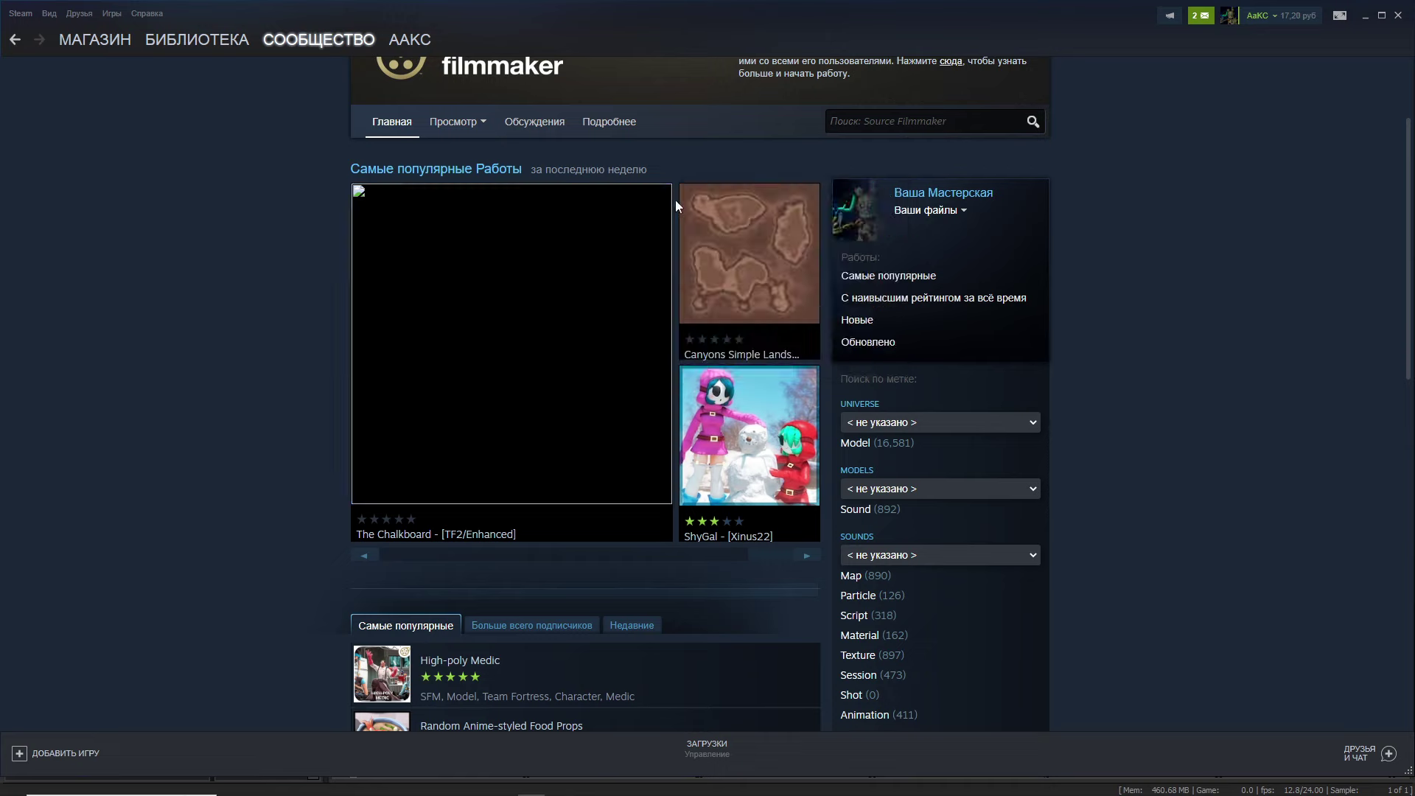
mouse_move(574, 476)
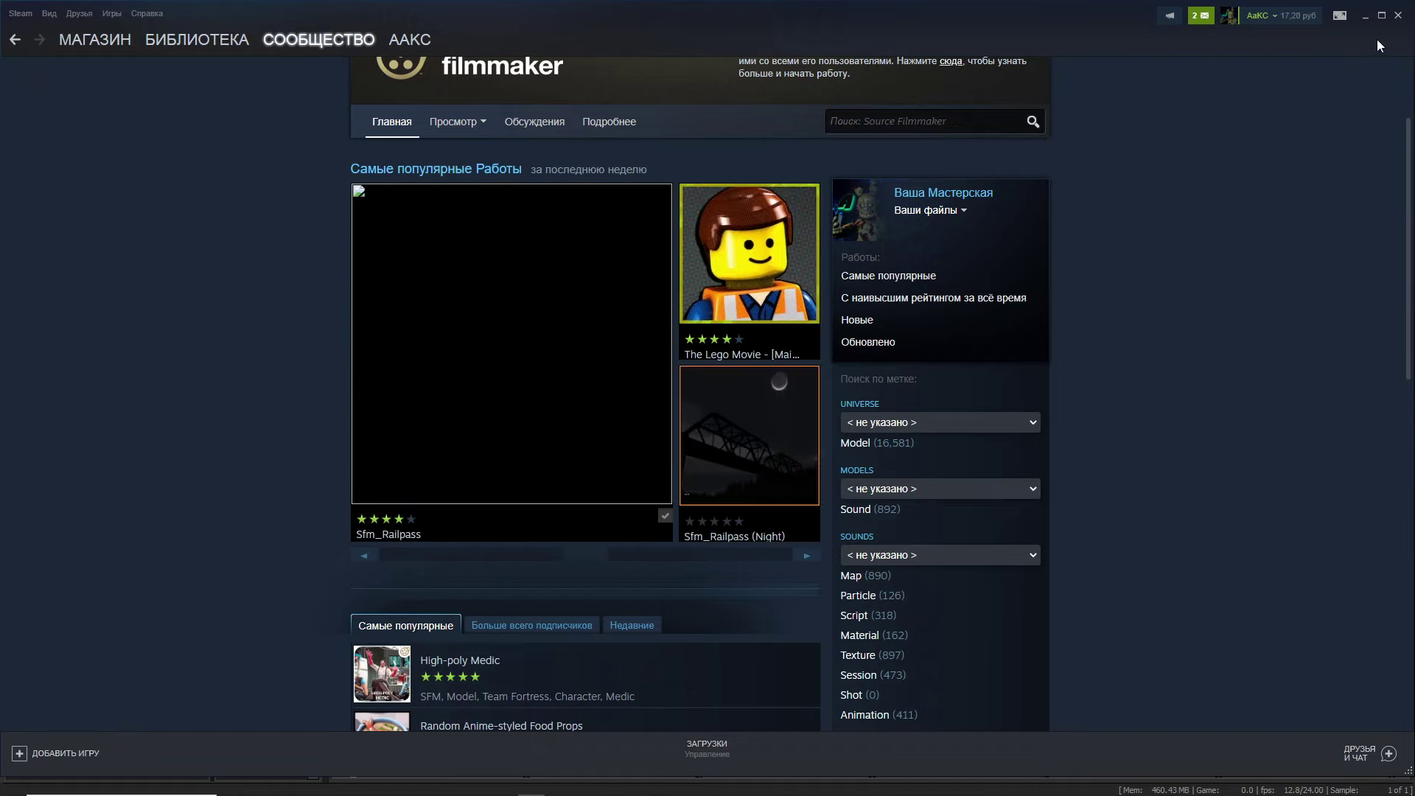
Return to Source Filmmaker and cancel the removal of unsubscribed Workshop items.
left_click(1364, 18)
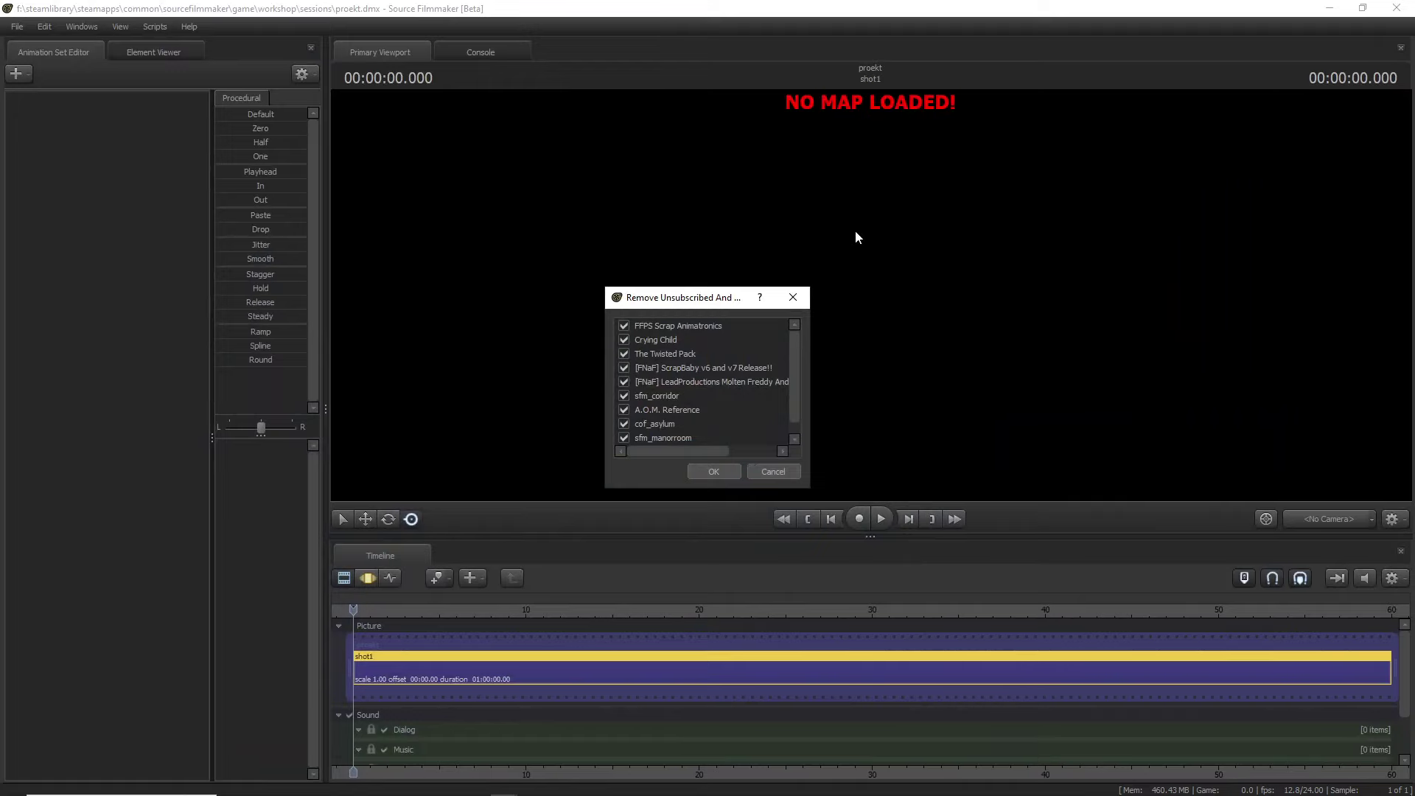
left_click(774, 472)
Connect to the japan VPN in Windows Settings and put the settings window away.
mouse_move(404, 791)
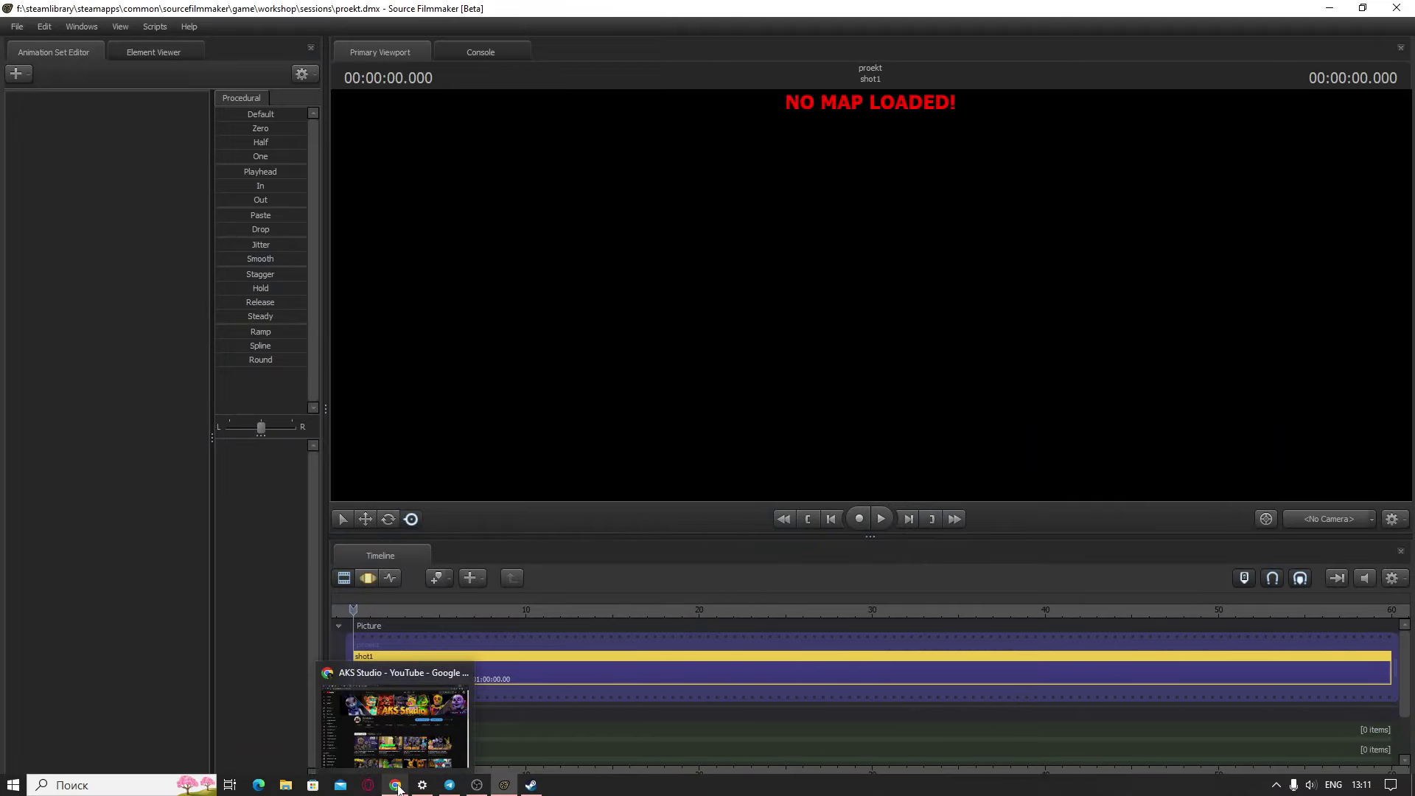
left_click(422, 784)
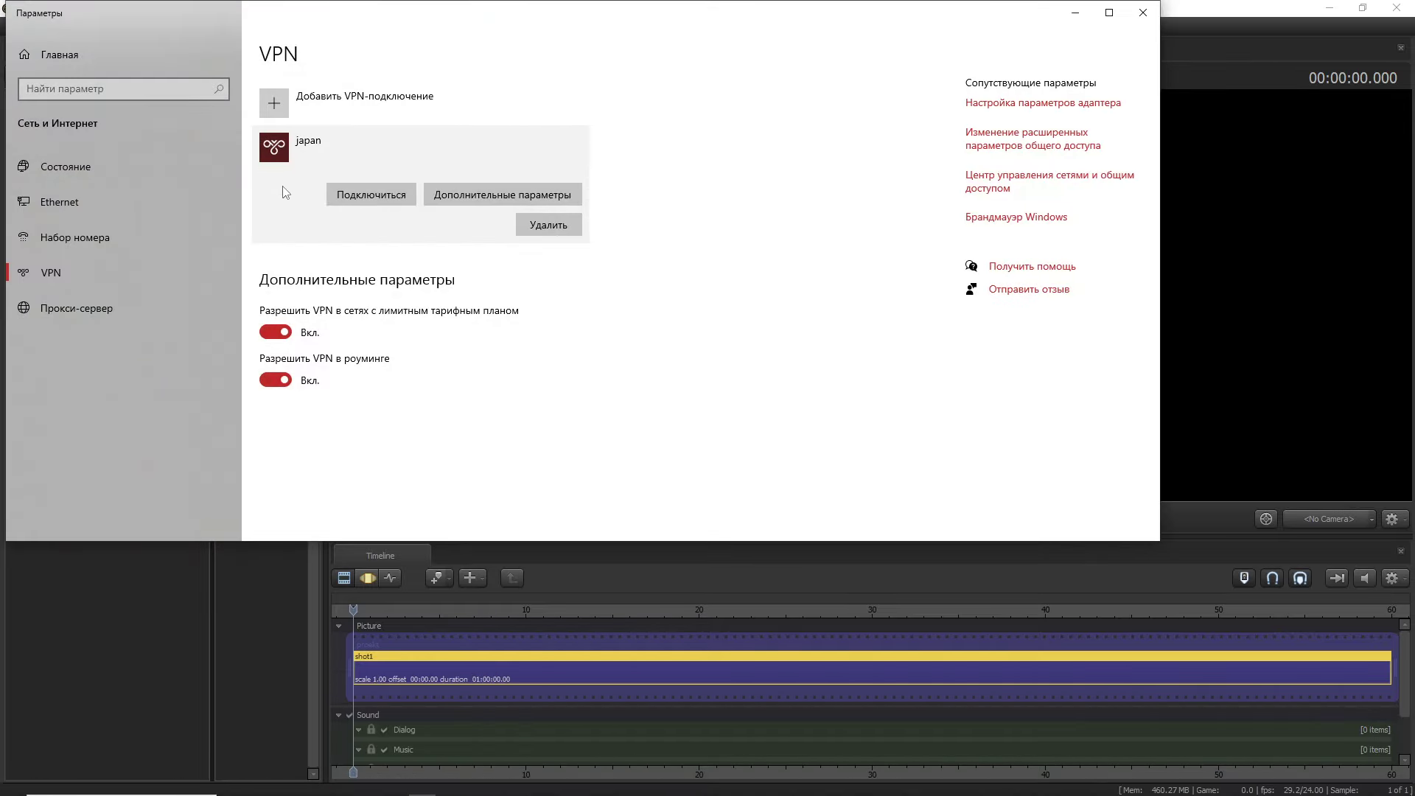
left_click(369, 199)
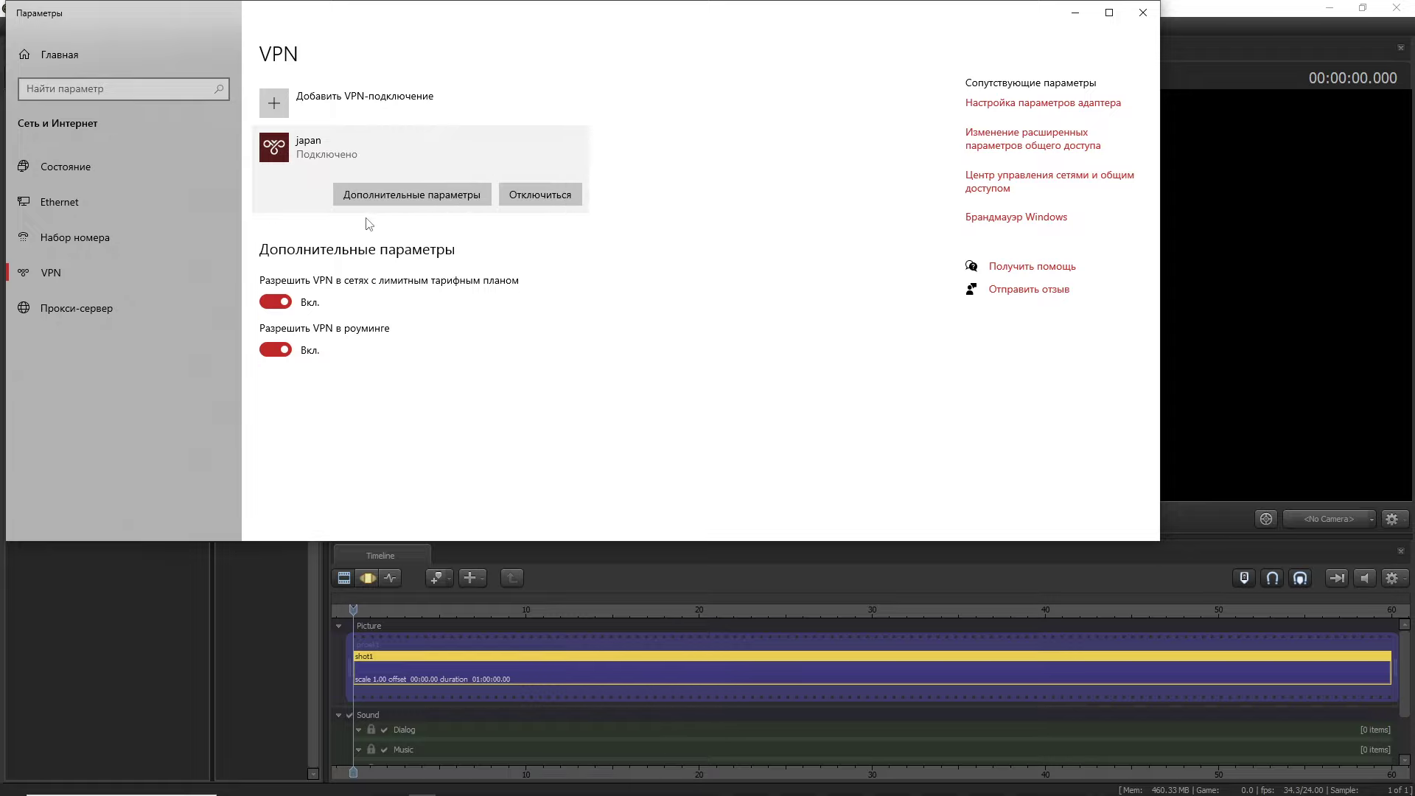
left_click(1075, 13)
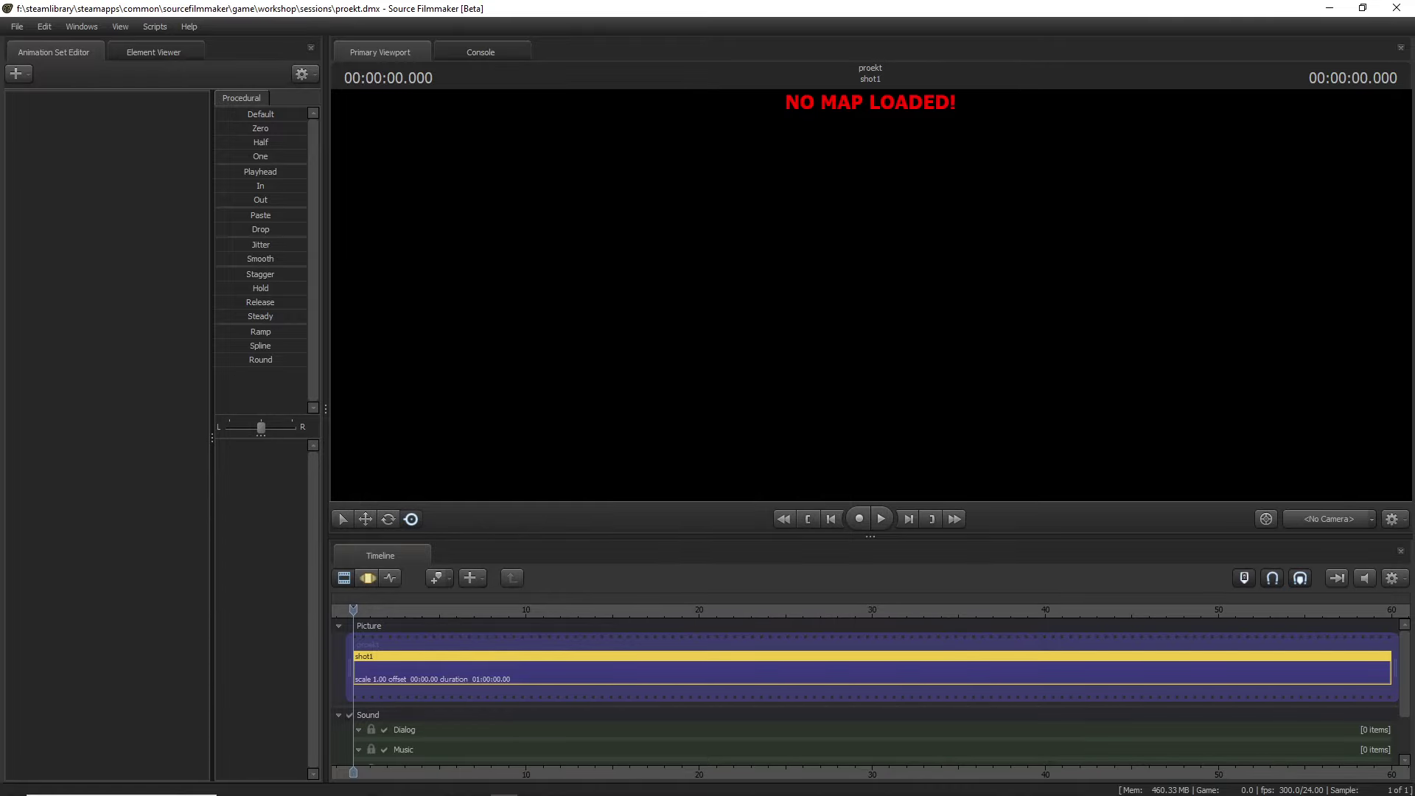
Switch to Chrome, open the YouTube video Source Filmmaker (Урок 1), skip its advert and put the browser window away.
left_click(396, 792)
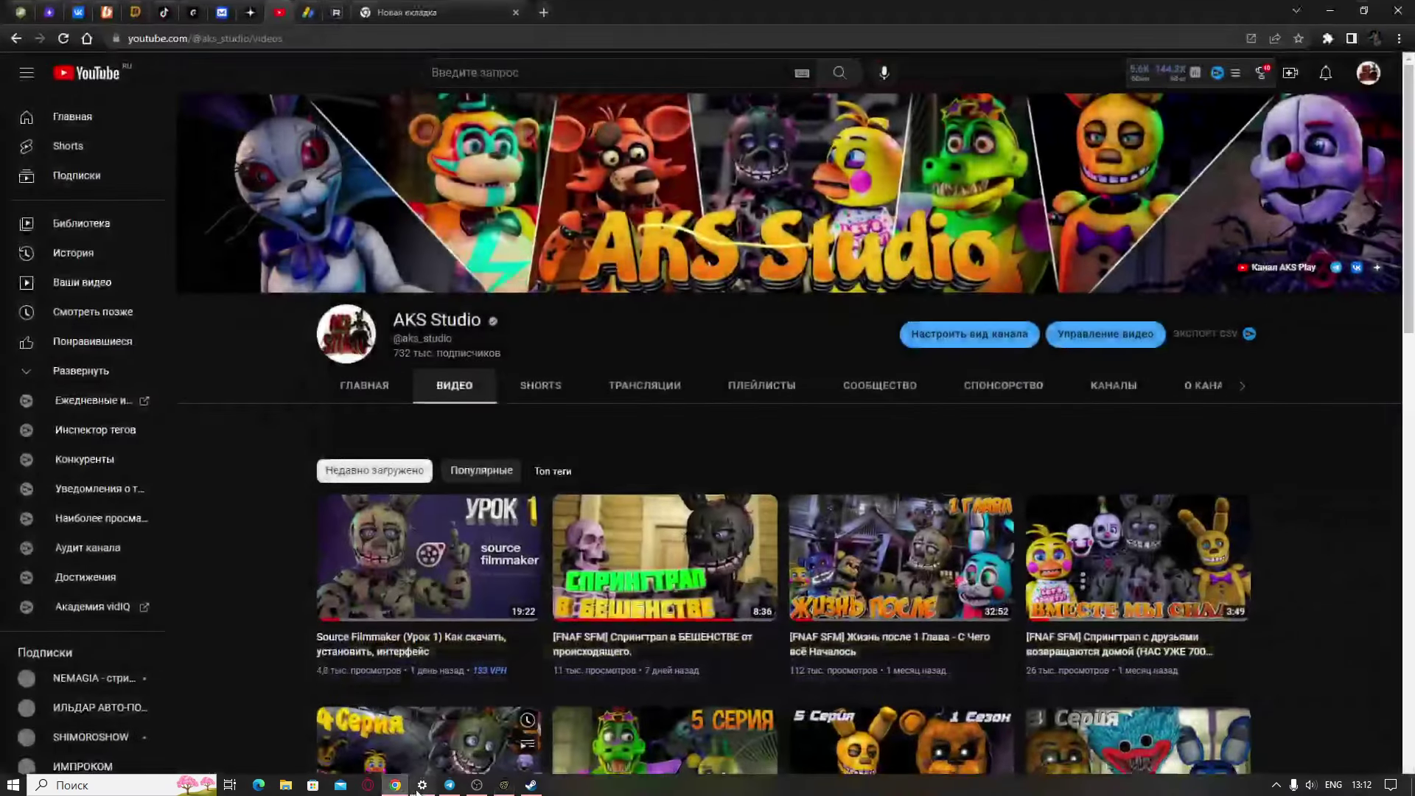
left_click(442, 590)
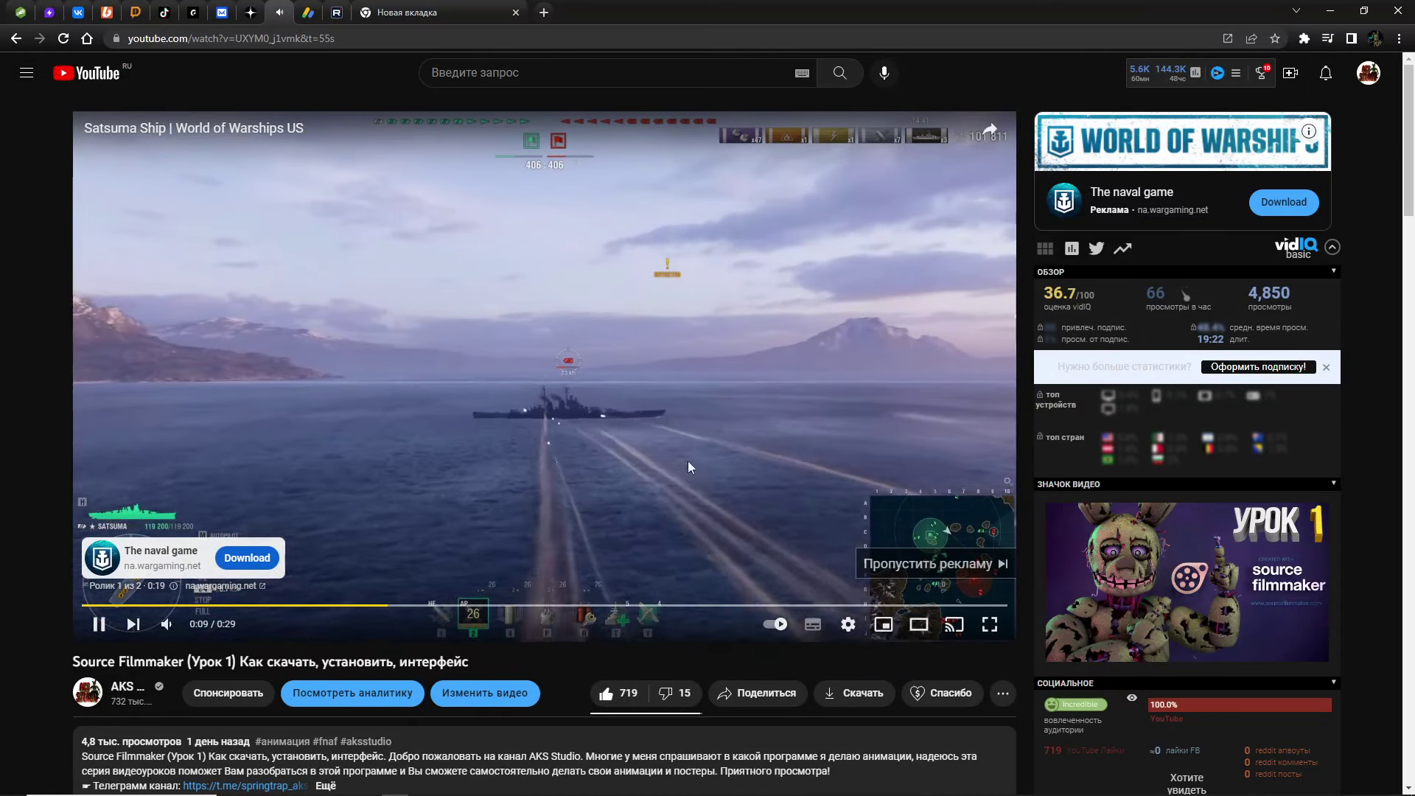
left_click(688, 461)
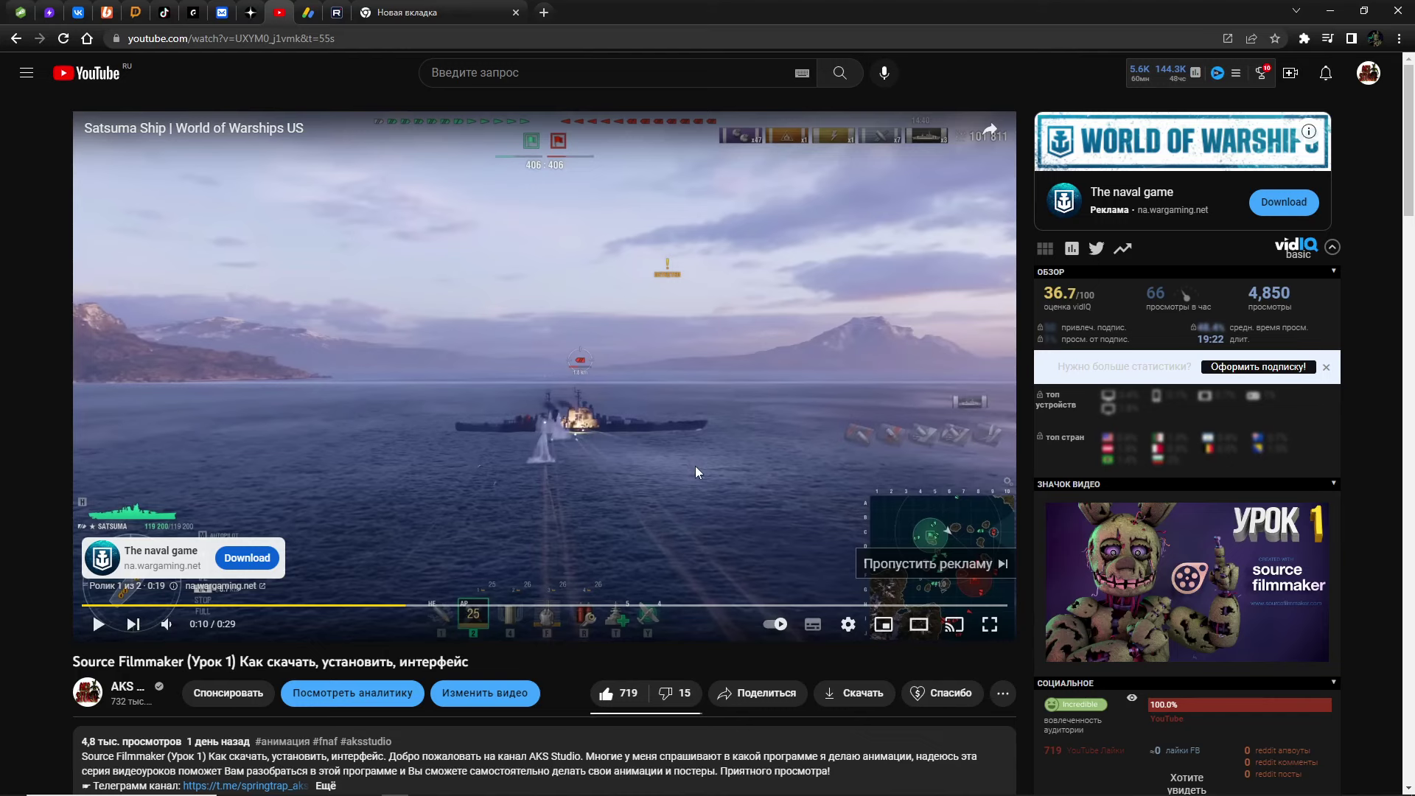
left_click(939, 568)
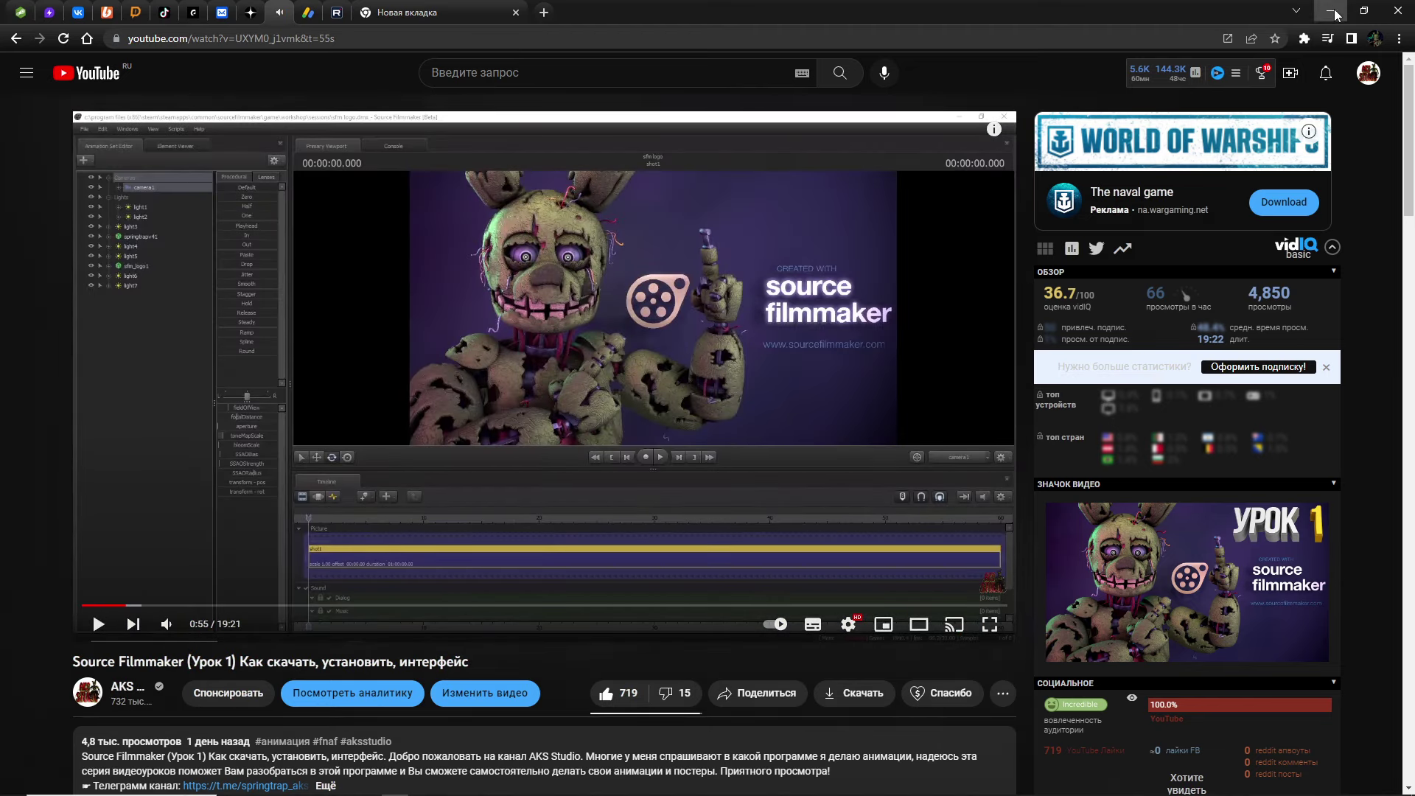
left_click(1336, 15)
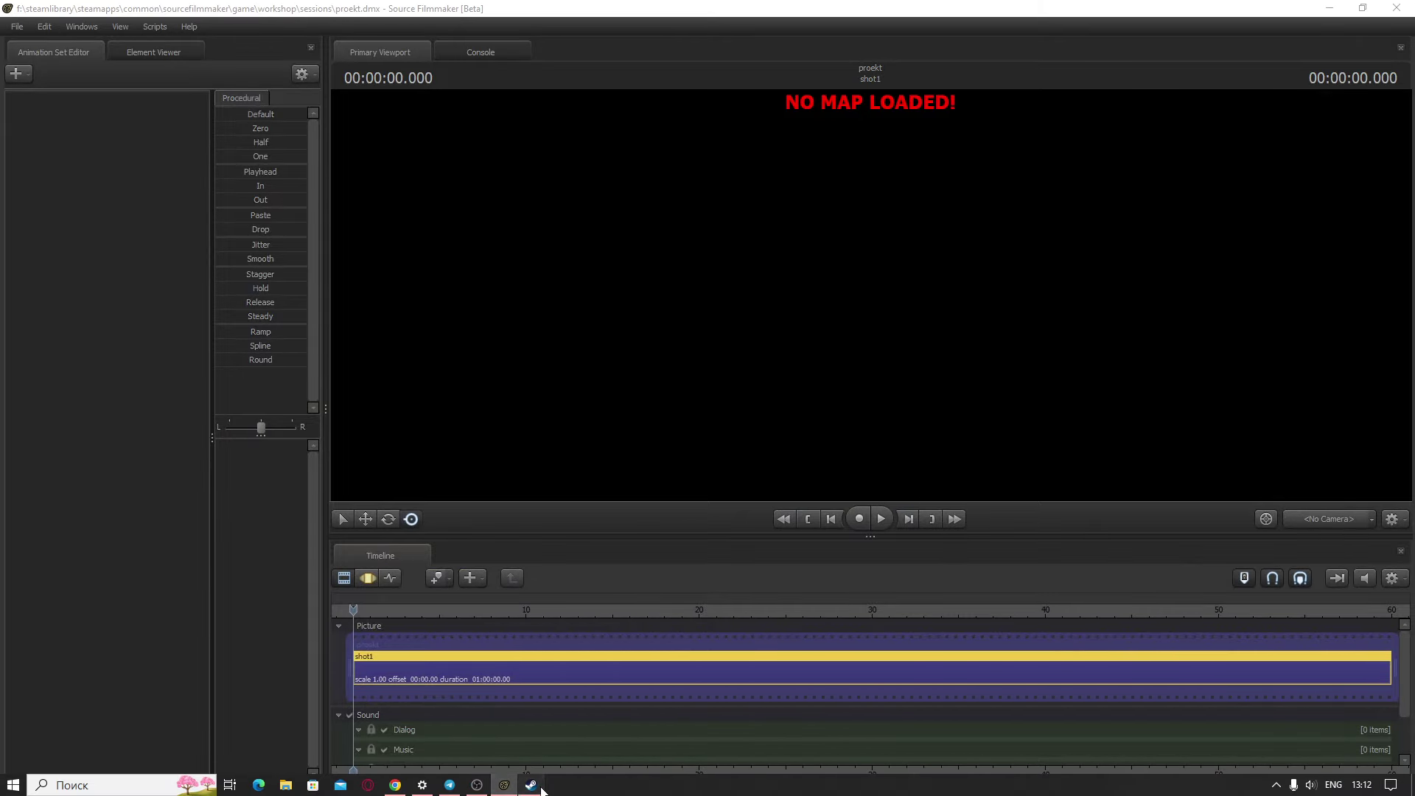
Switch to Steam and filter the Source Filmmaker Workshop items by the Map category.
left_click(537, 785)
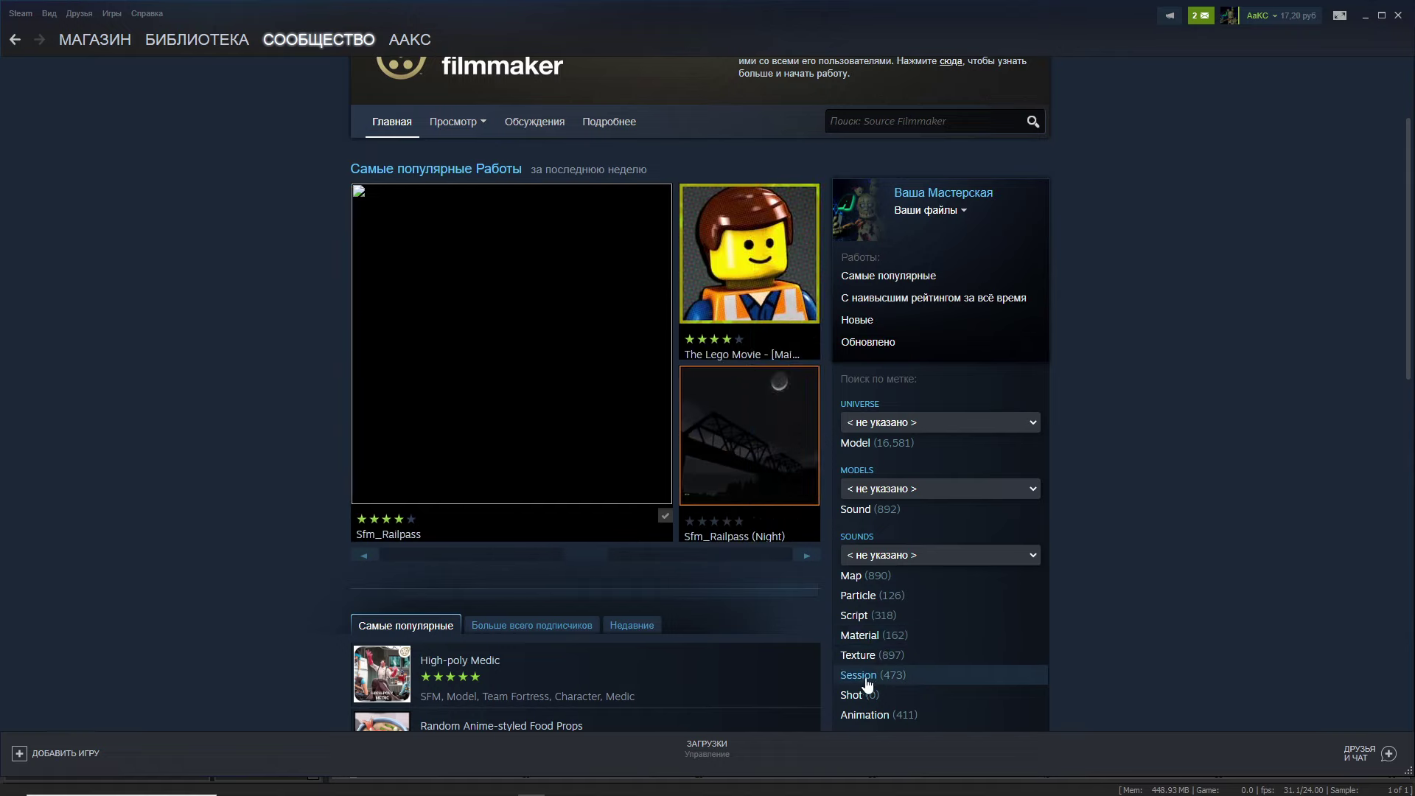
scroll(867, 670, "down", 1)
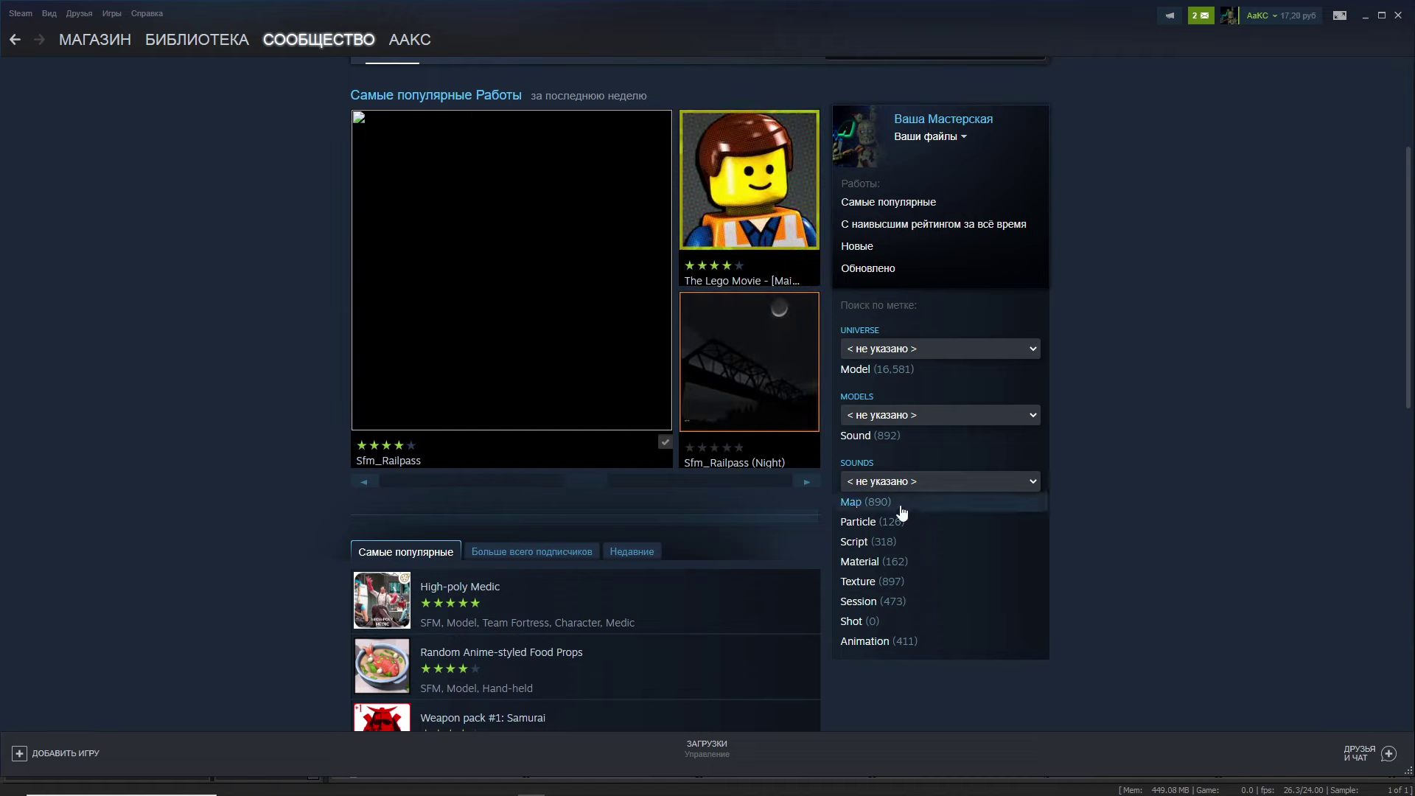
left_click(902, 512)
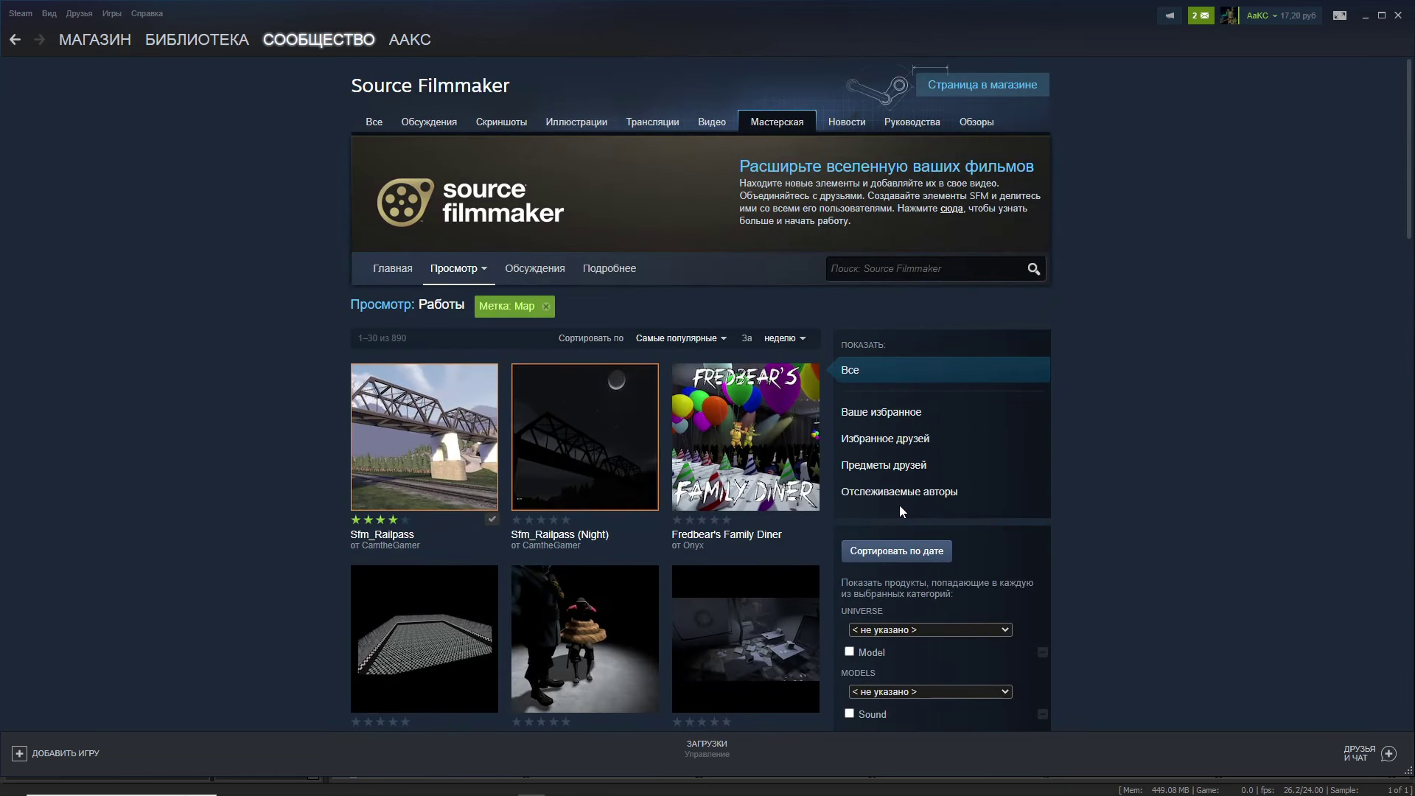
Examine the map thumbnails and descriptions across the first page of Workshop results.
scroll(896, 582, "down", 2)
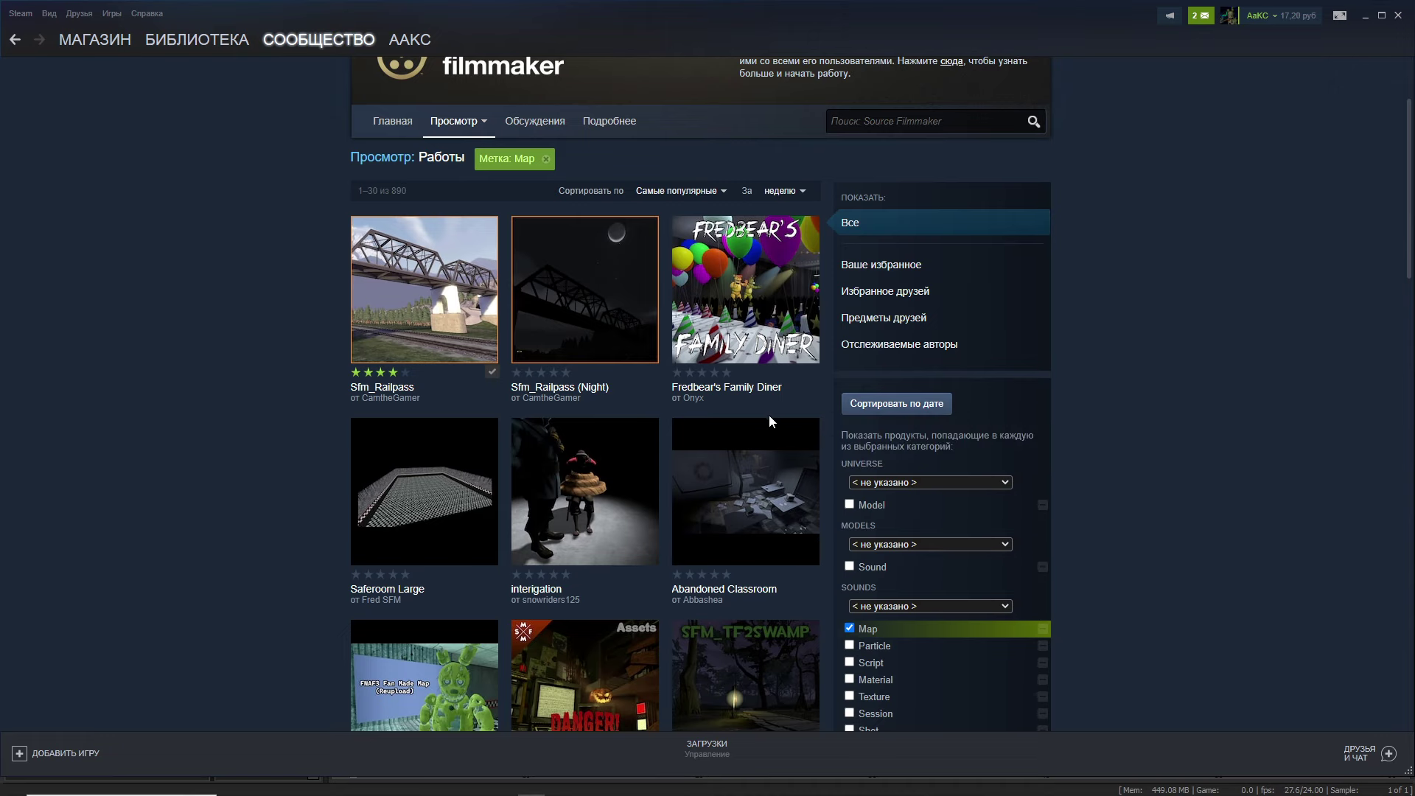
scroll(757, 396, "down", 2)
mouse_move(758, 396)
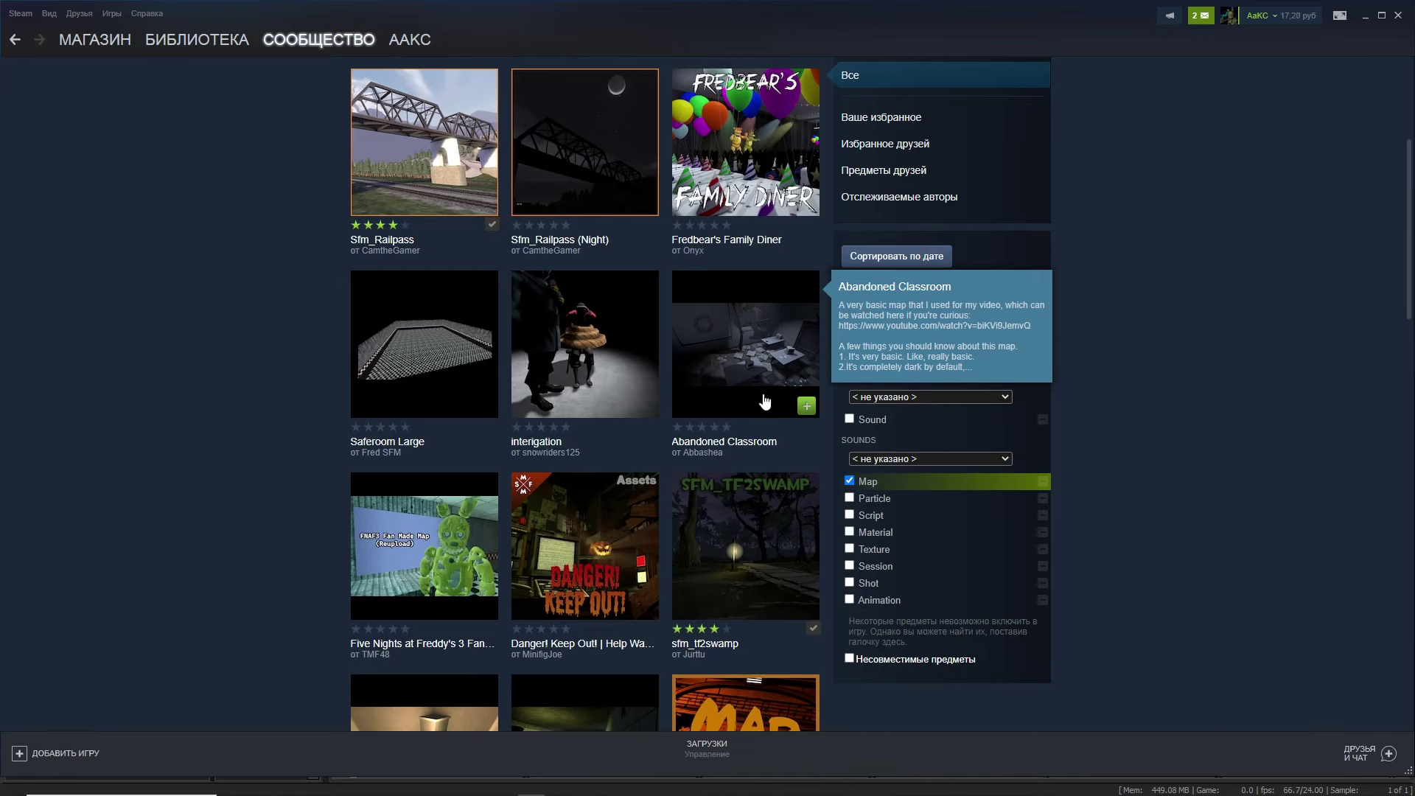
scroll(748, 406, "down", 6)
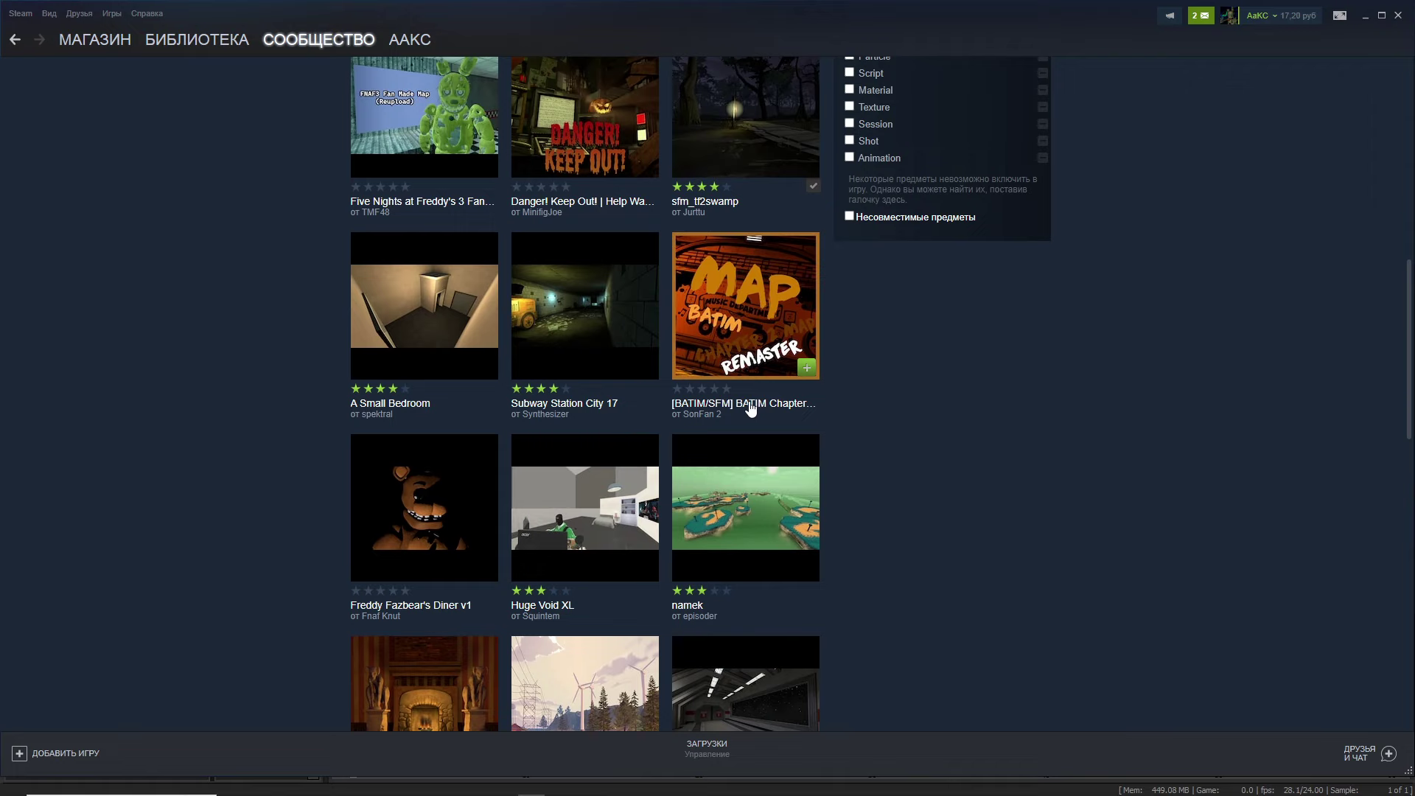
mouse_move(522, 344)
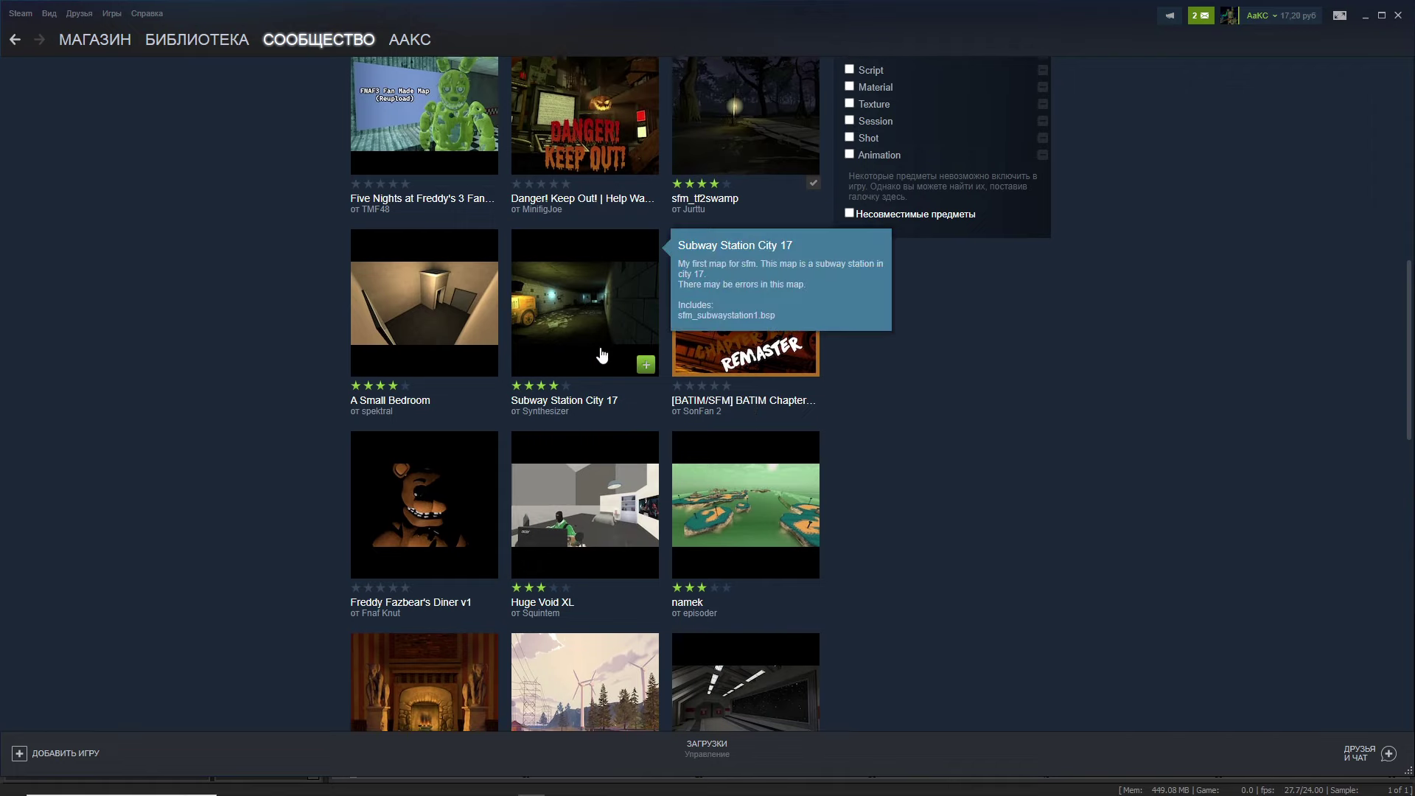
scroll(600, 347, "down", 2)
mouse_move(604, 357)
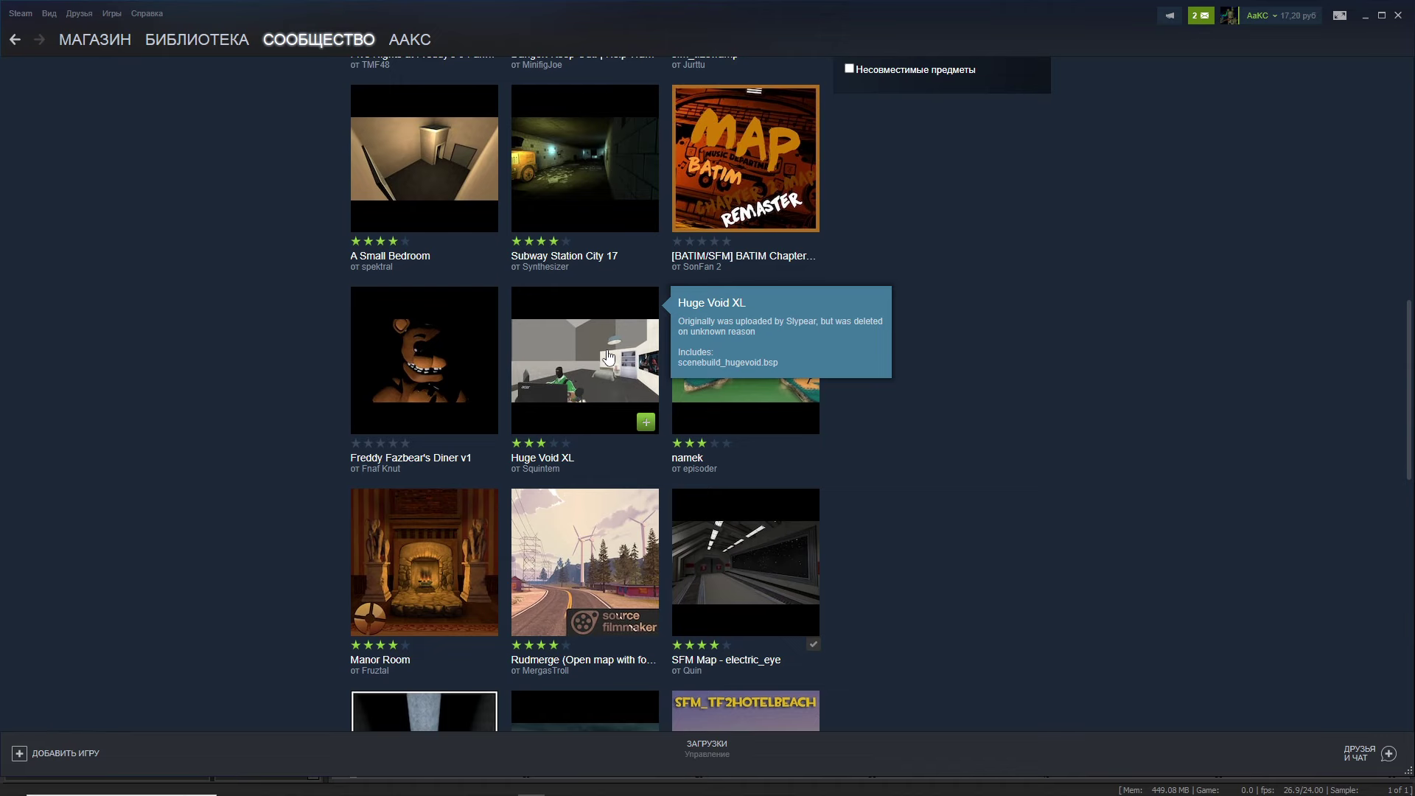
scroll(608, 357, "down", 6)
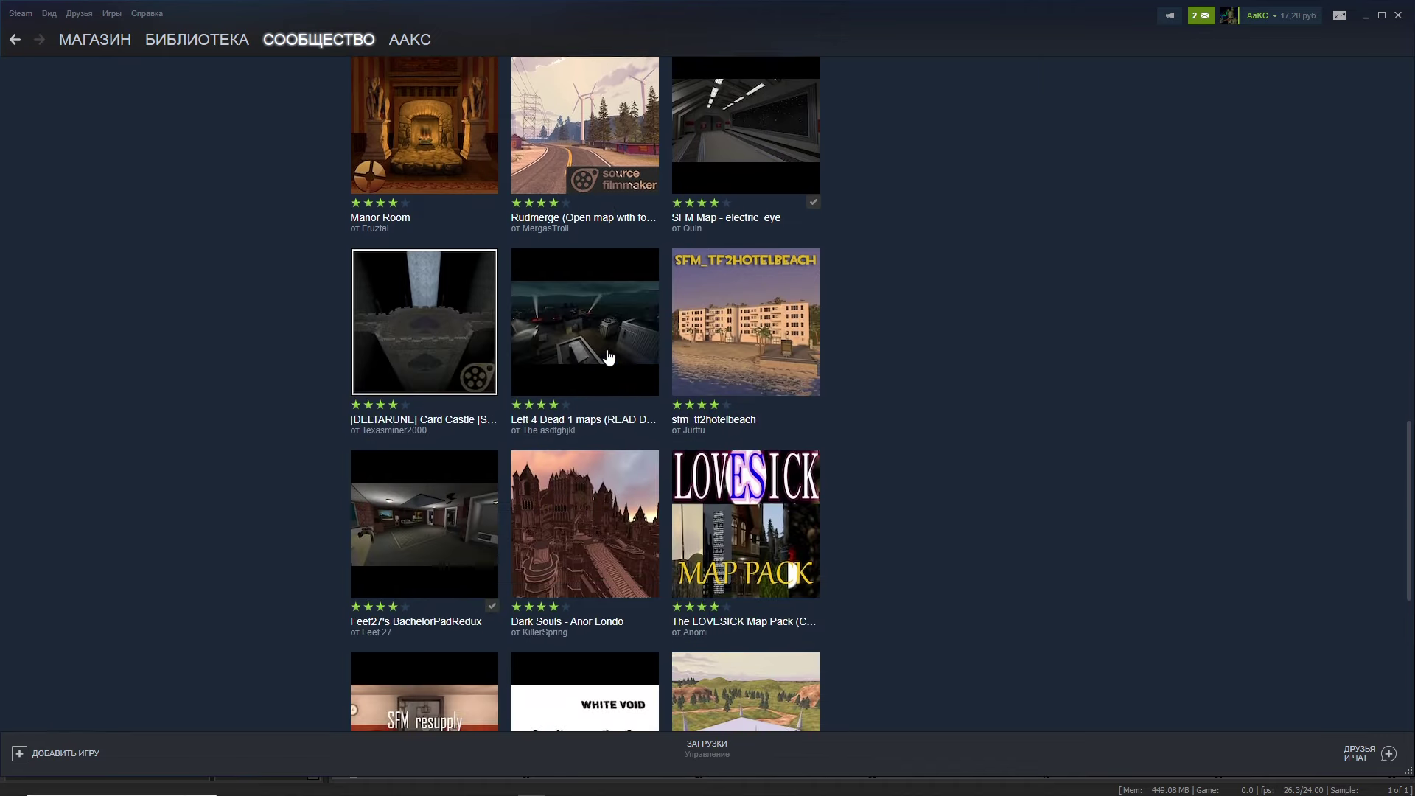
scroll(608, 358, "down", 3)
mouse_move(684, 369)
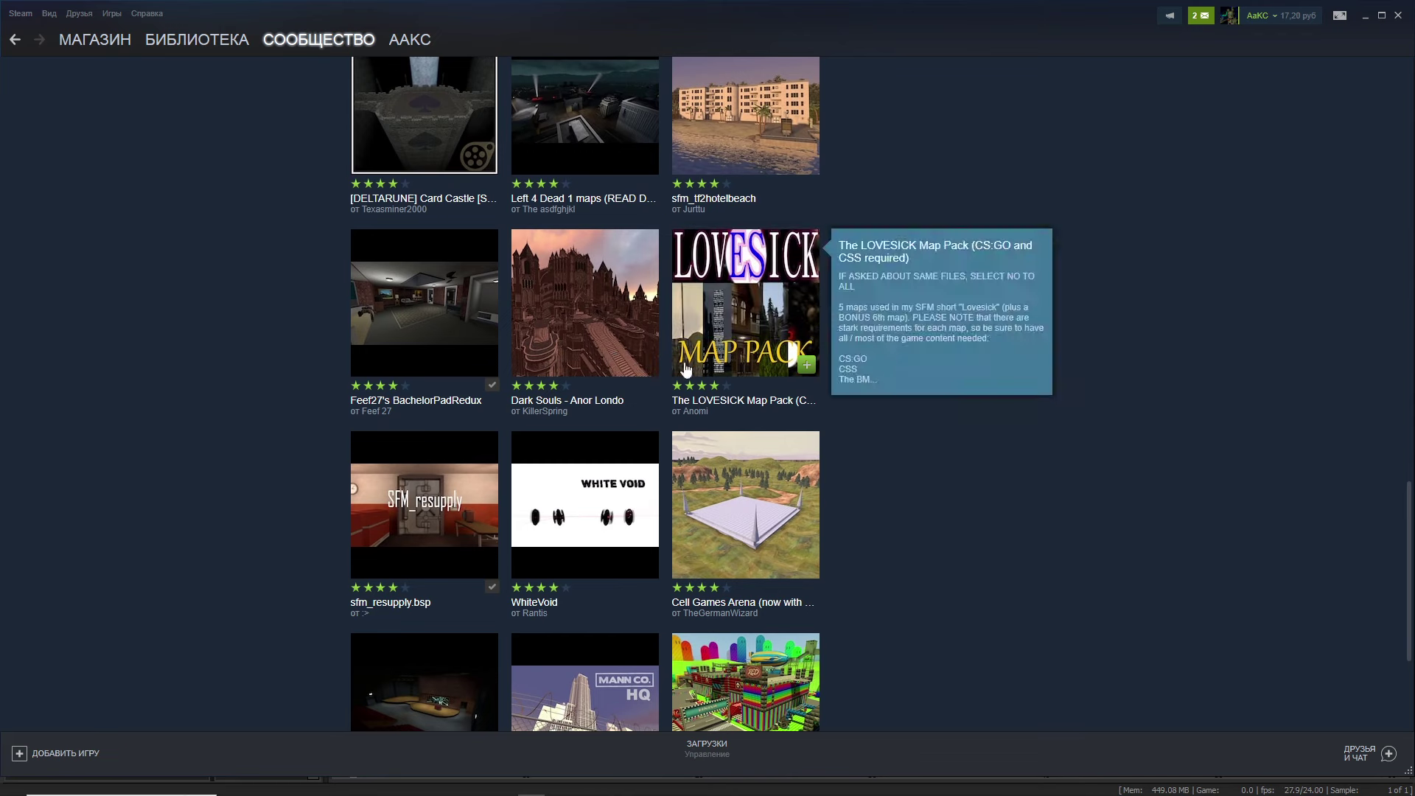
scroll(737, 443, "down", 3)
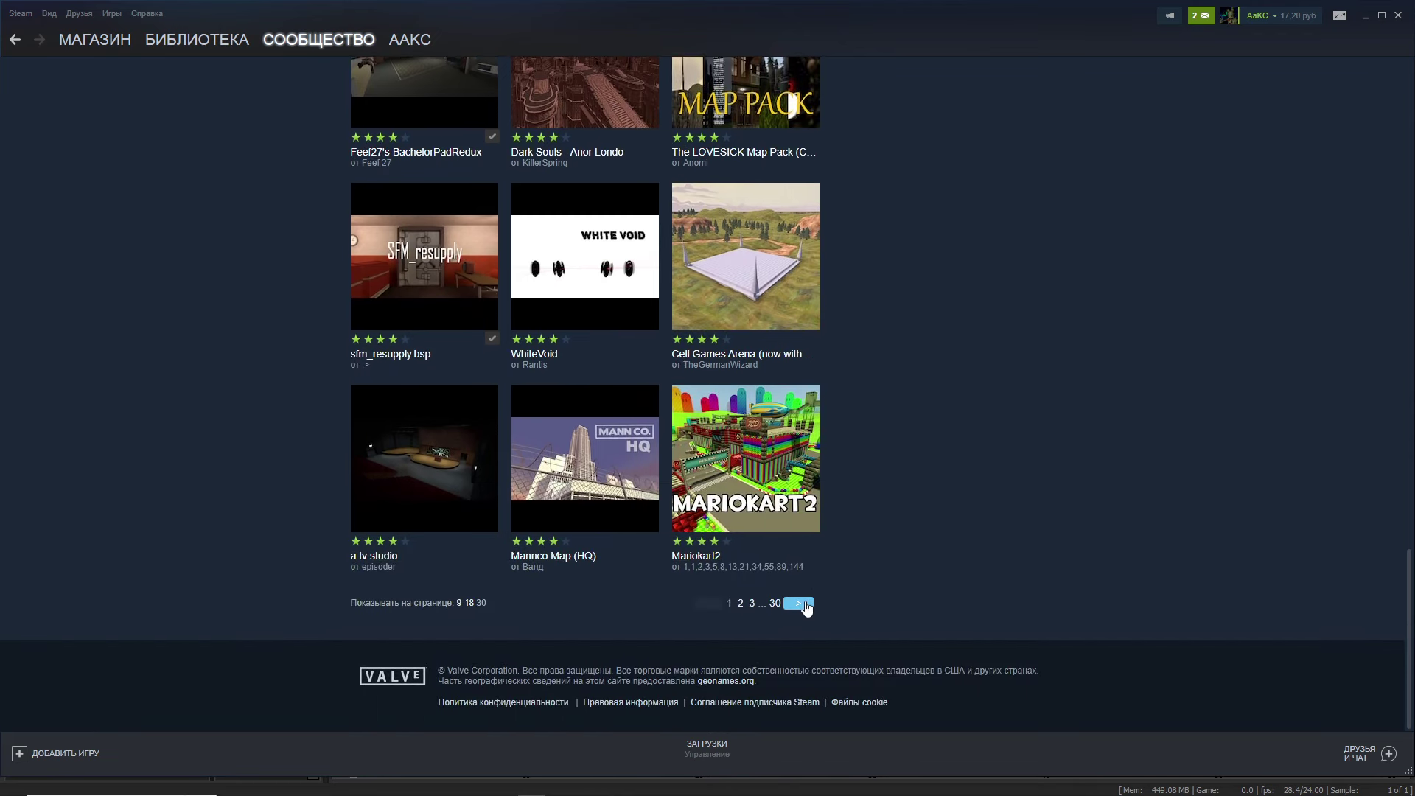
Go to the second page of Workshop maps and examine its thumbnails and descriptions down to the last row.
left_click(799, 603)
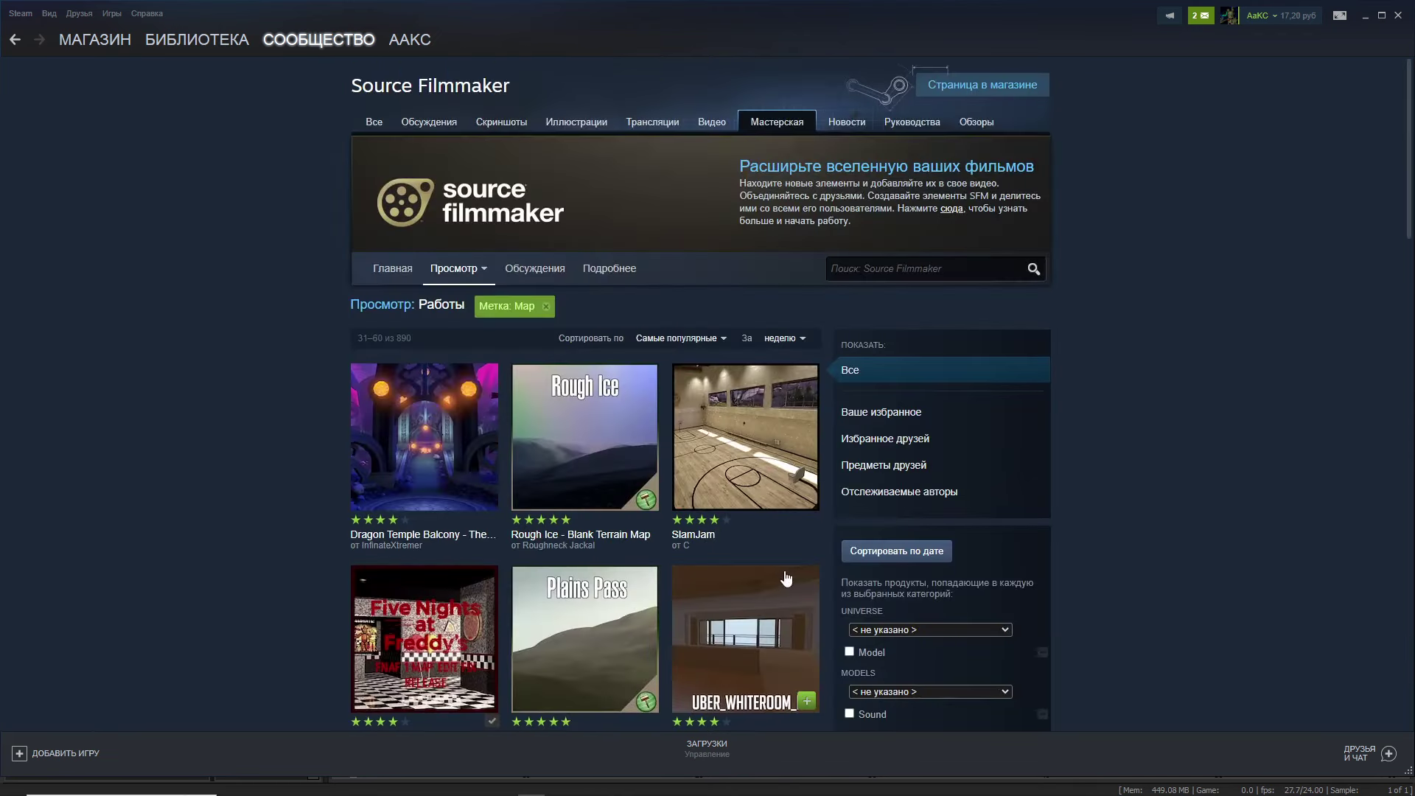
scroll(752, 530, "down", 4)
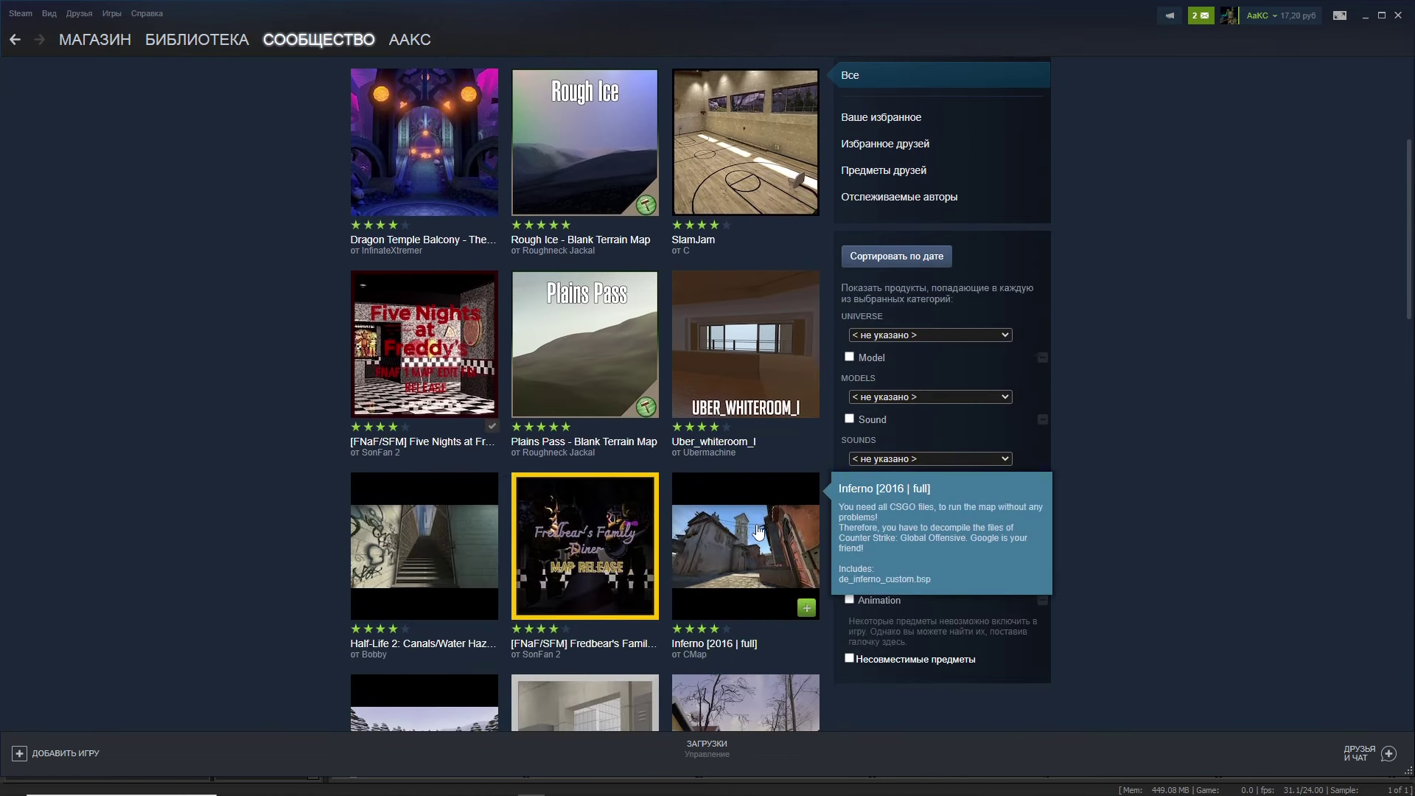
scroll(835, 453, "down", 5)
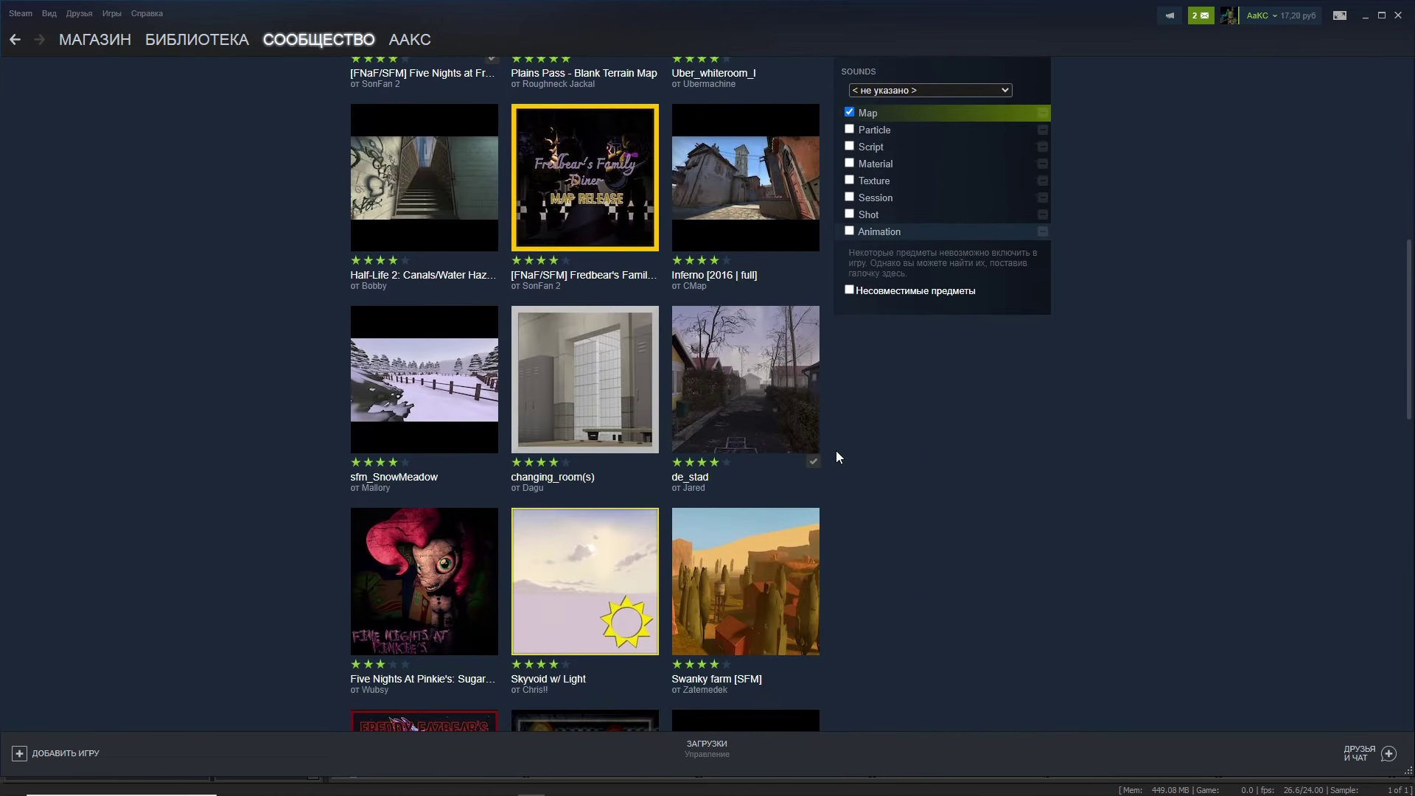
mouse_move(688, 574)
scroll(595, 502, "down", 2)
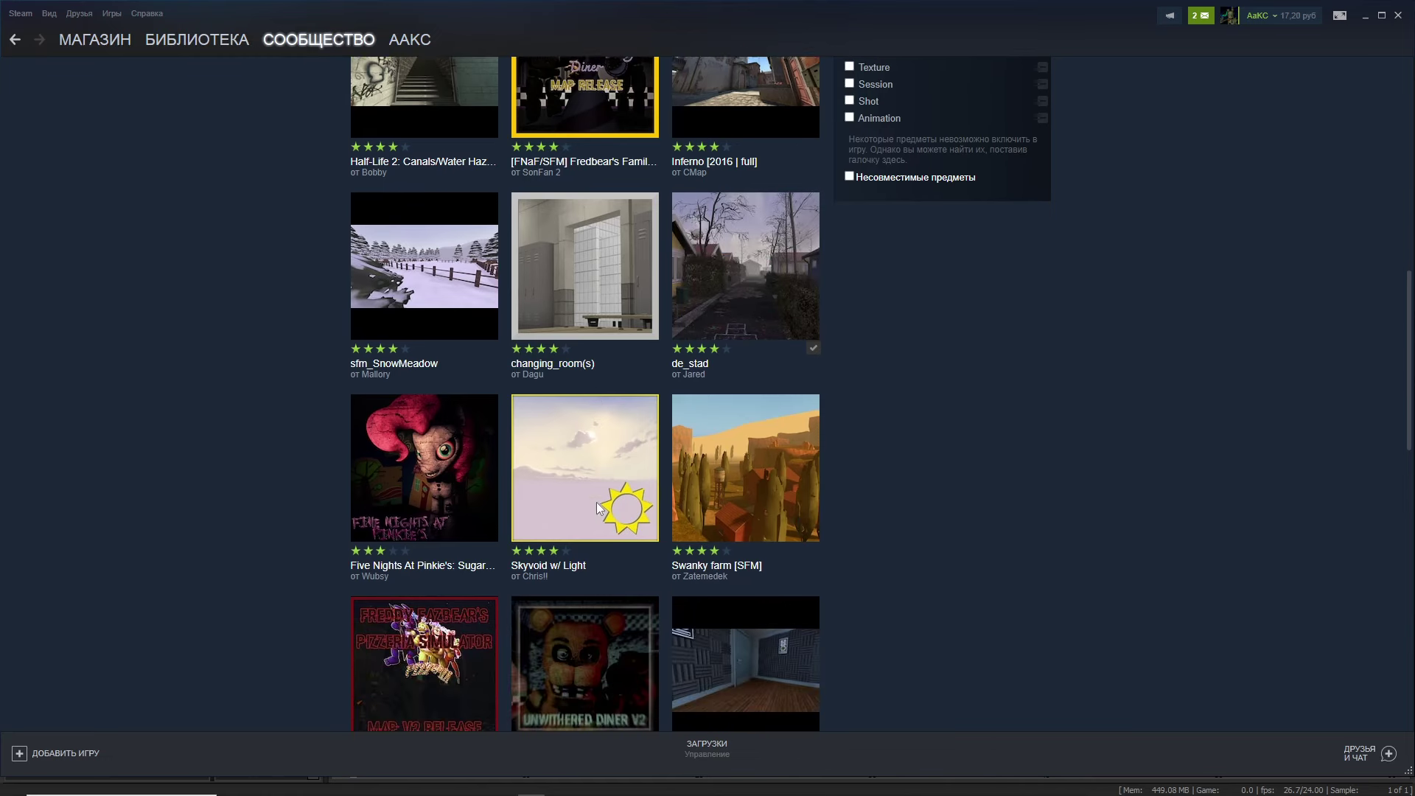
mouse_move(448, 459)
scroll(656, 483, "down", 2)
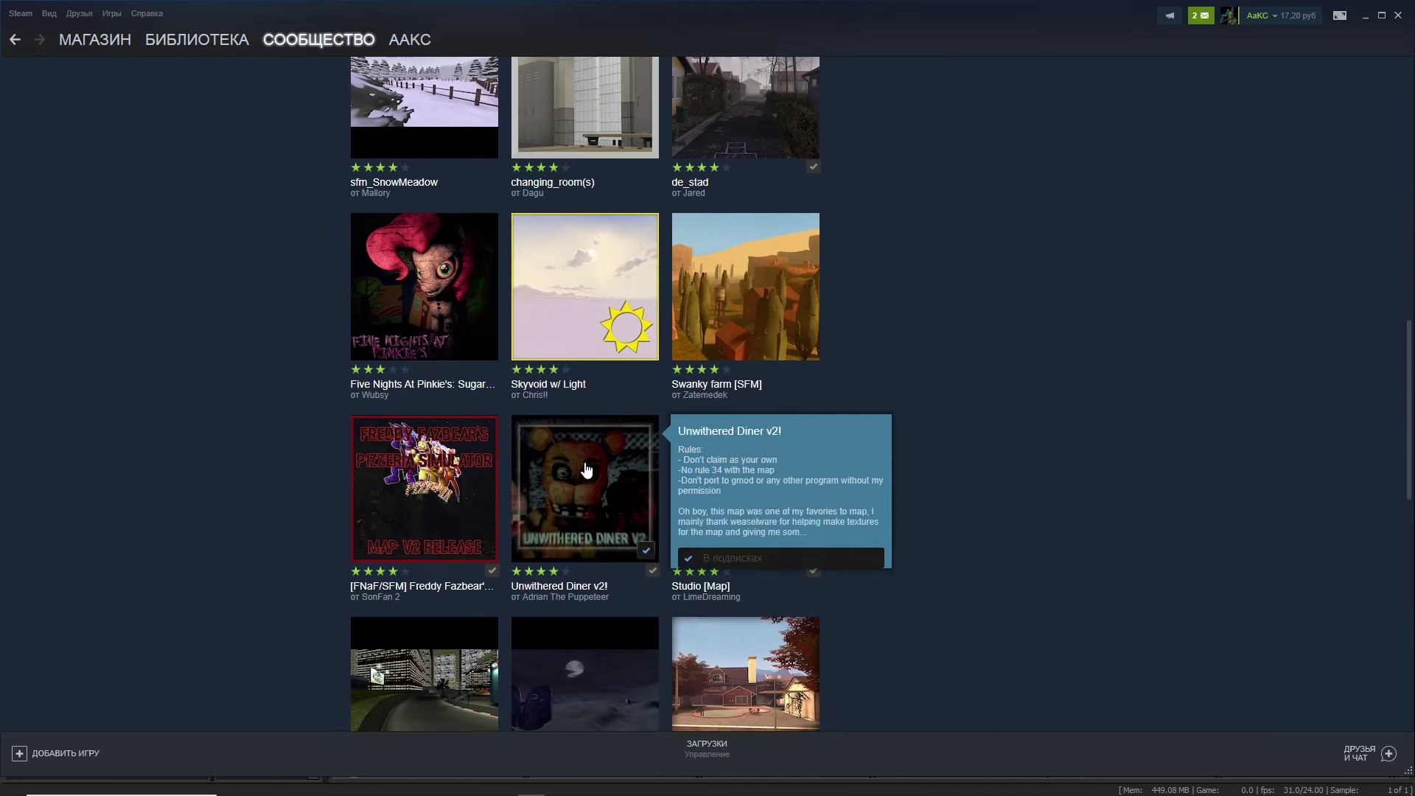
scroll(666, 481, "down", 2)
scroll(727, 546, "down", 5)
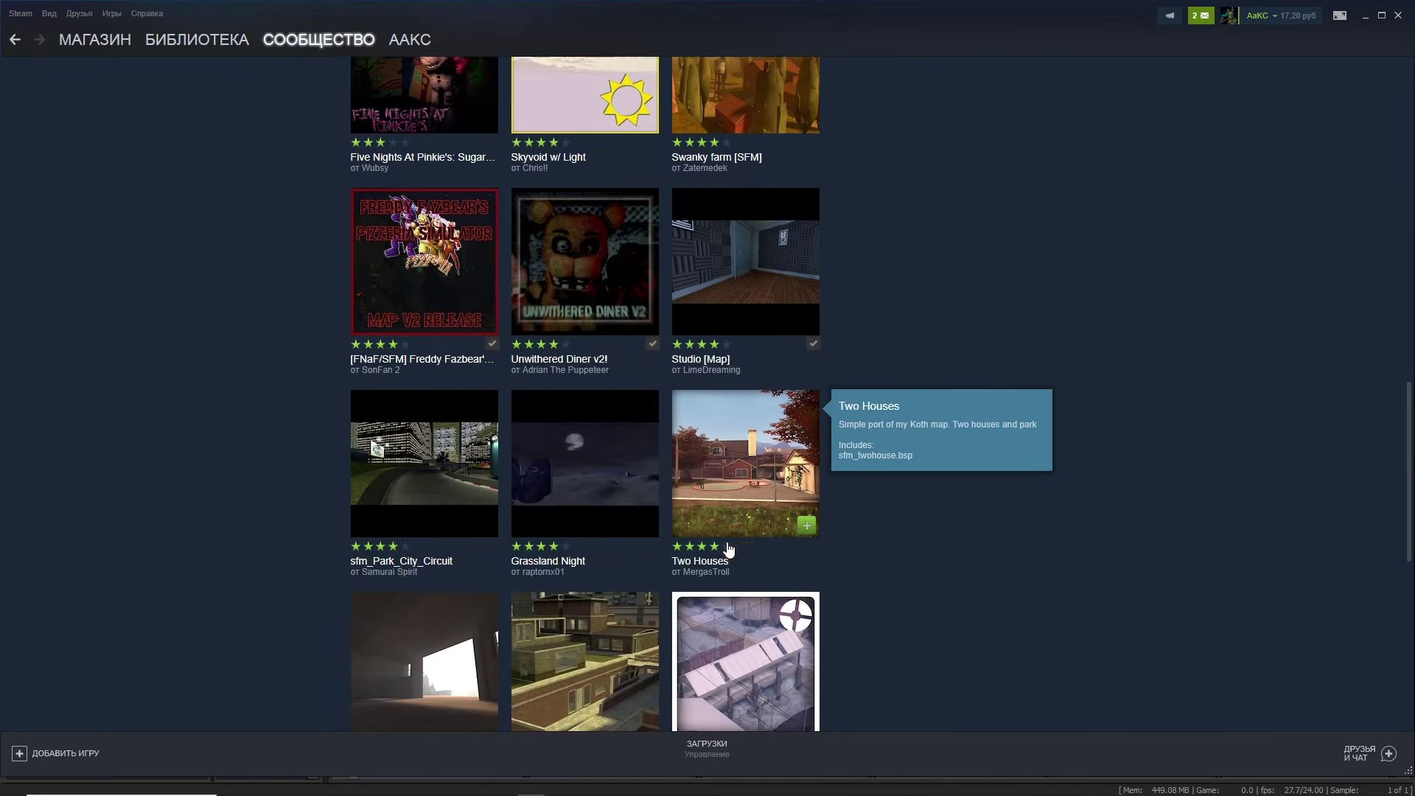
mouse_move(794, 610)
scroll(795, 610, "down", 2)
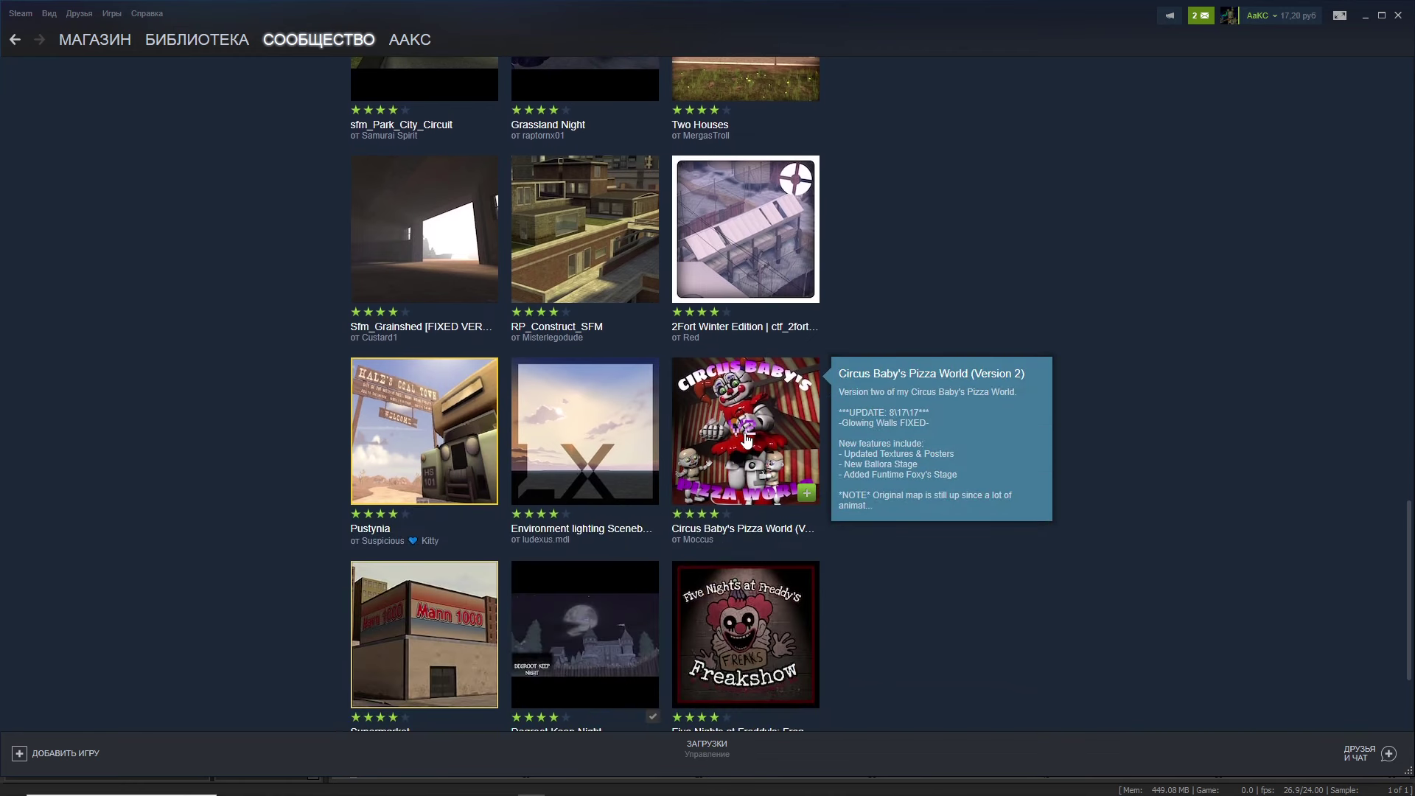
scroll(755, 551, "down", 3)
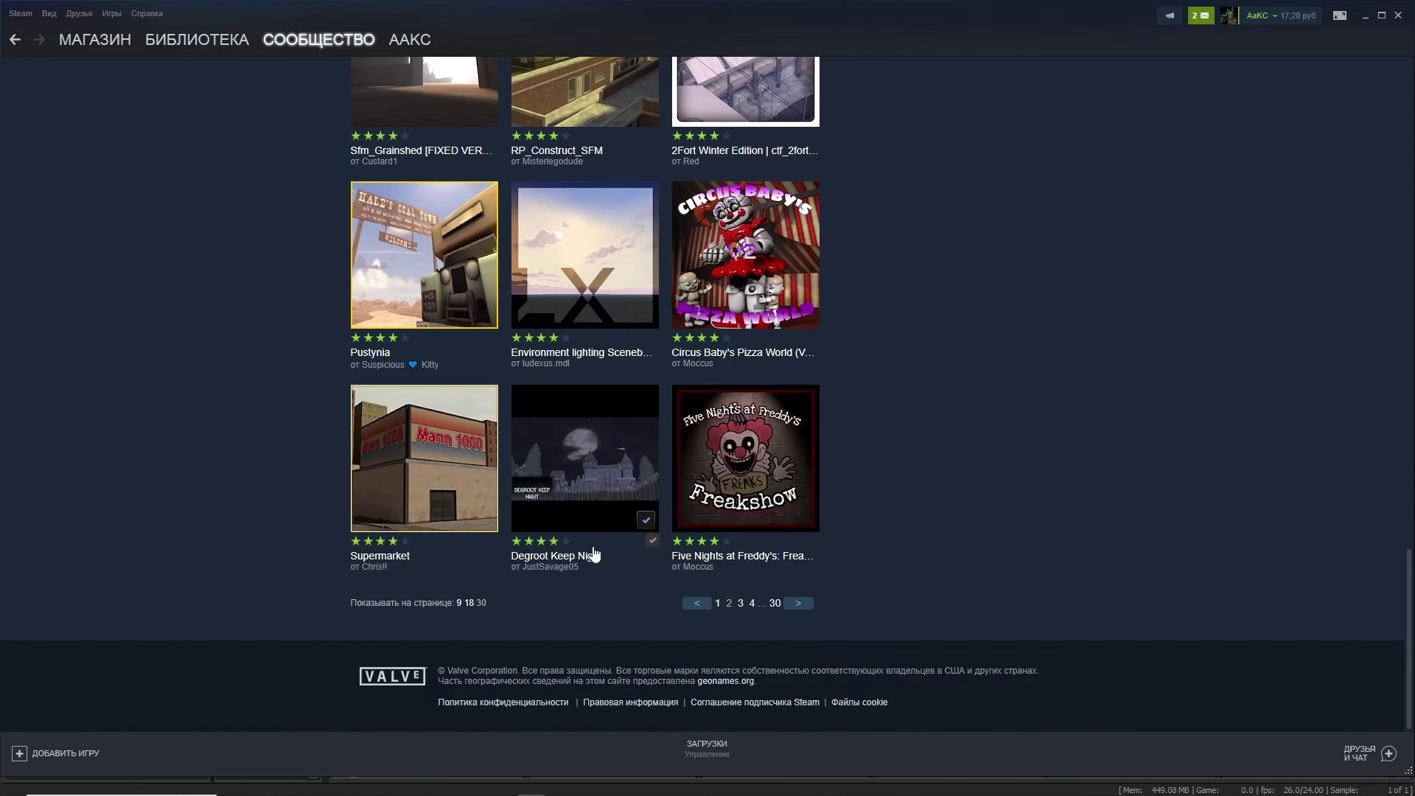
mouse_move(441, 502)
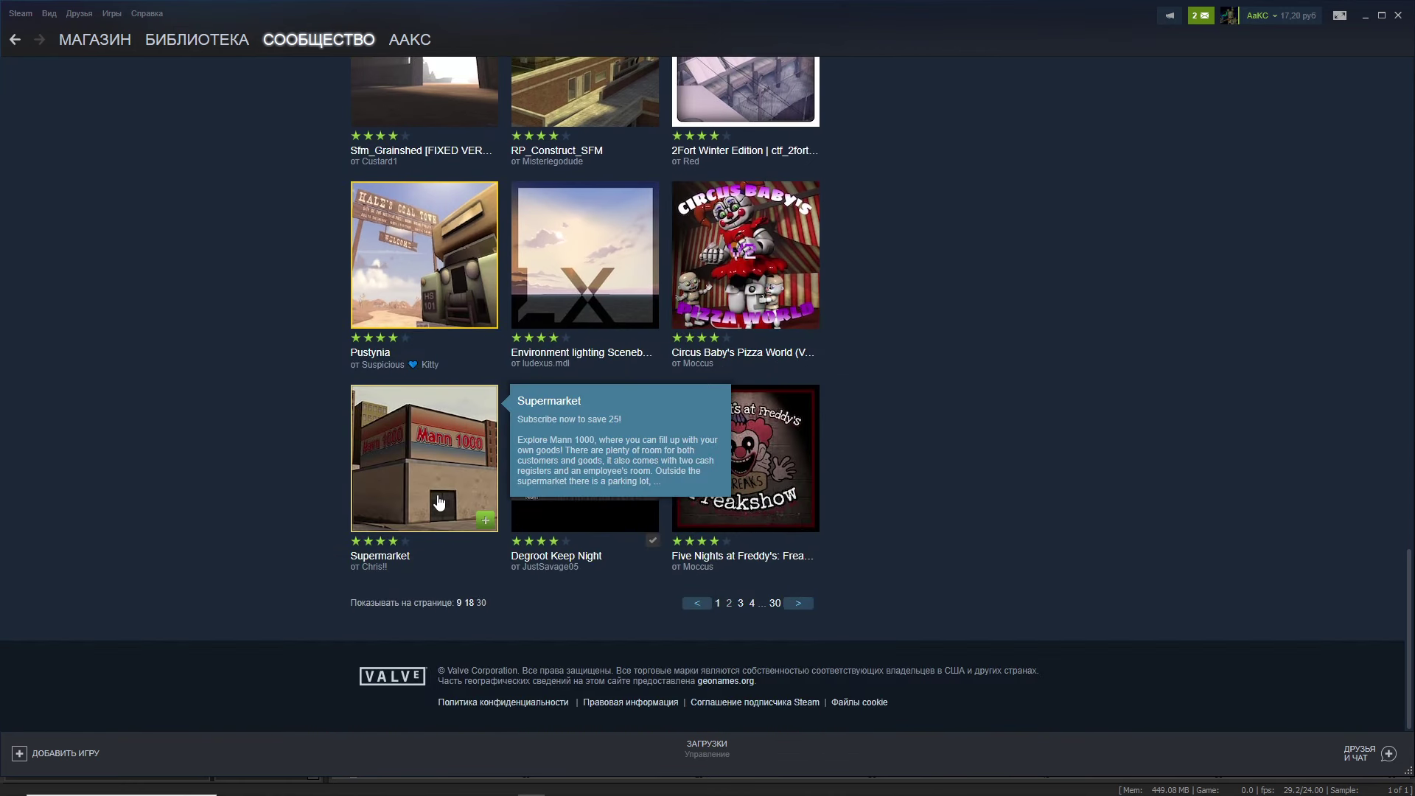
Go to the third page of Workshop maps and examine the listed maps and their descriptions.
left_click(801, 599)
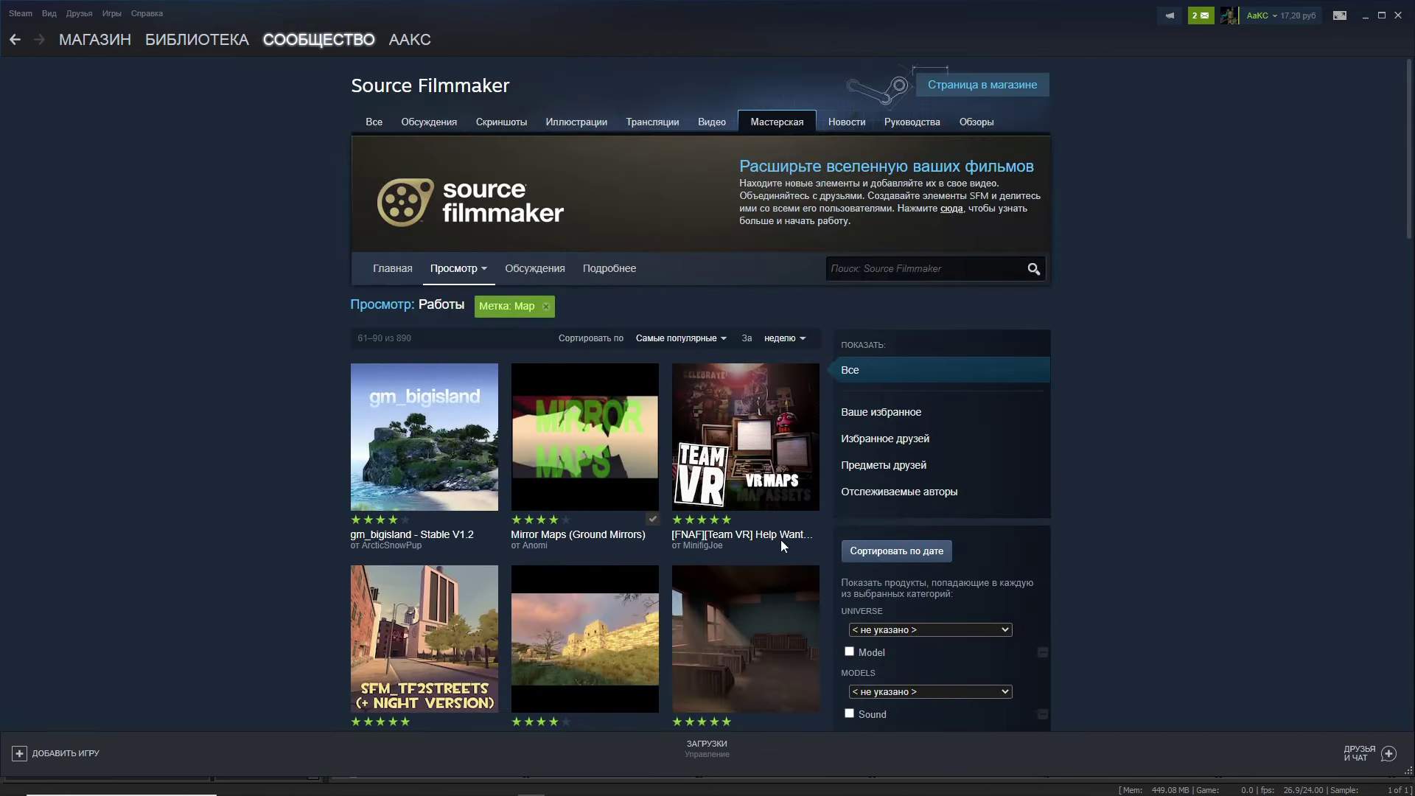
mouse_move(766, 462)
mouse_move(411, 512)
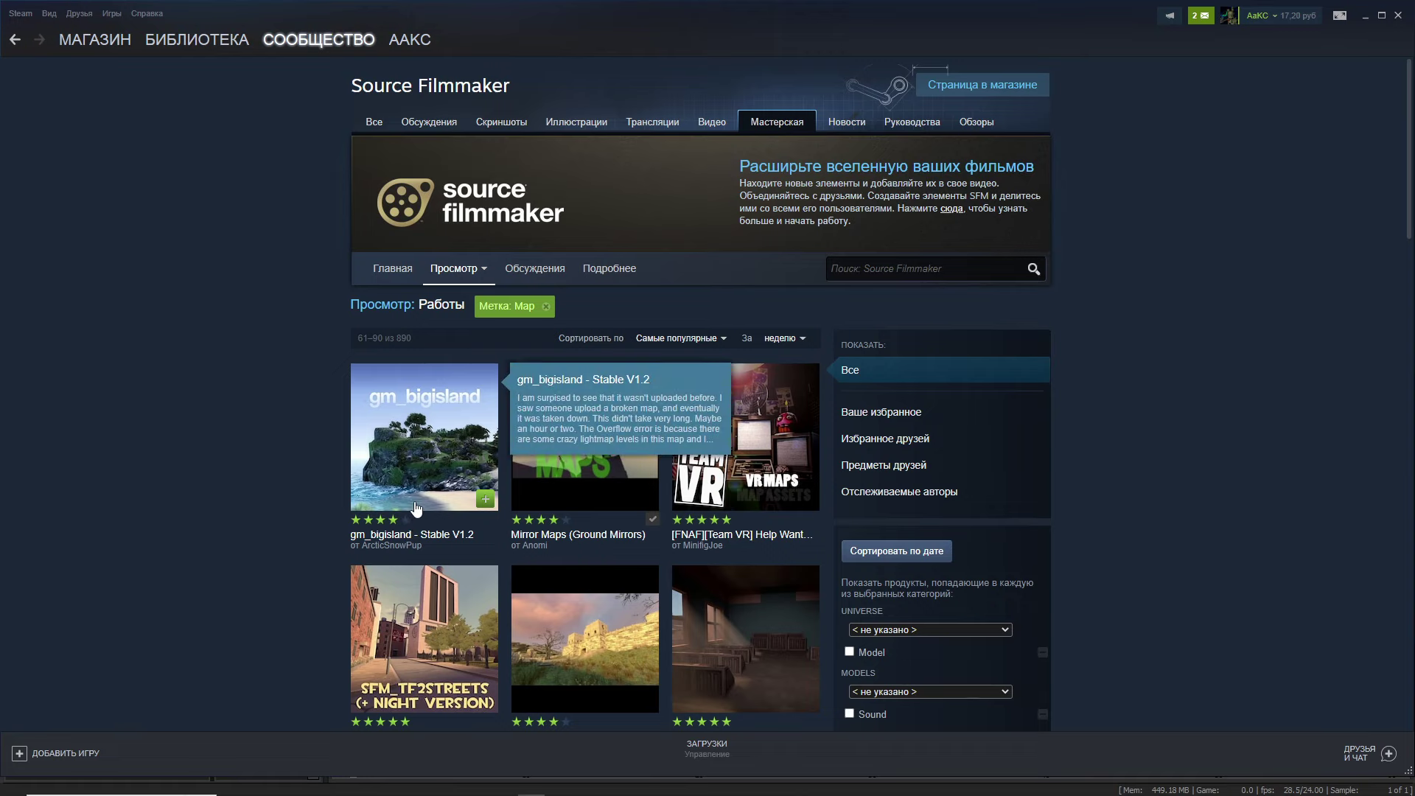
scroll(465, 546, "down", 1)
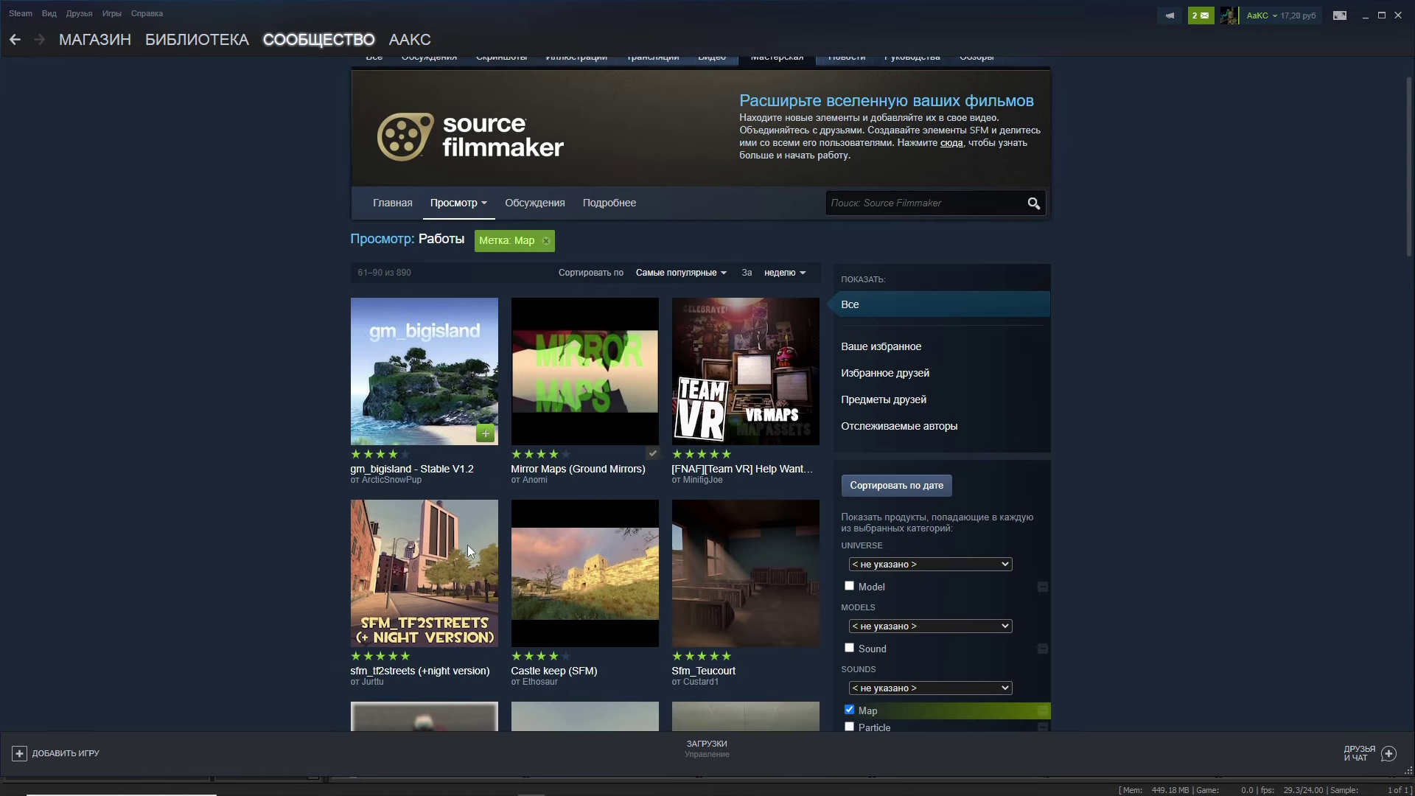
mouse_move(532, 550)
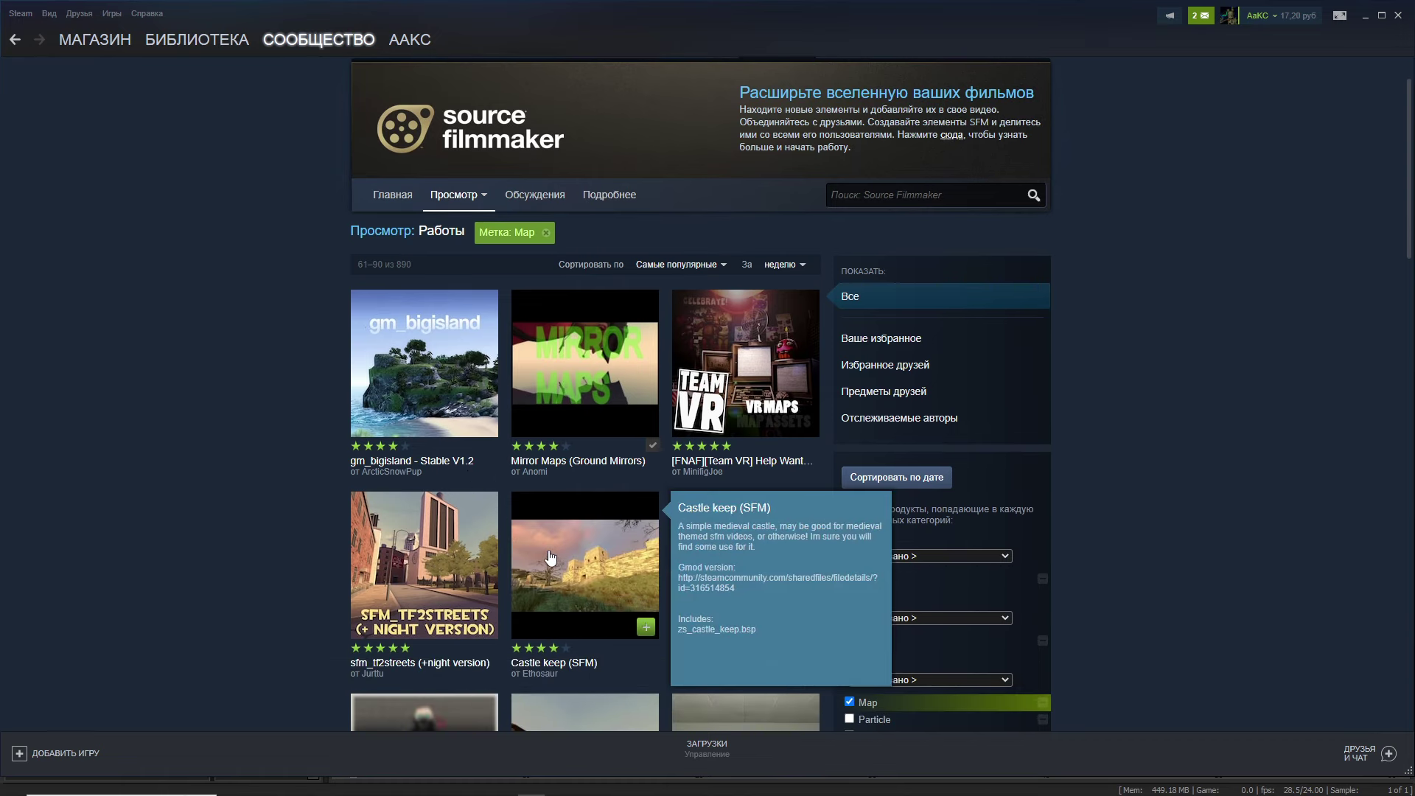
scroll(546, 557, "down", 1)
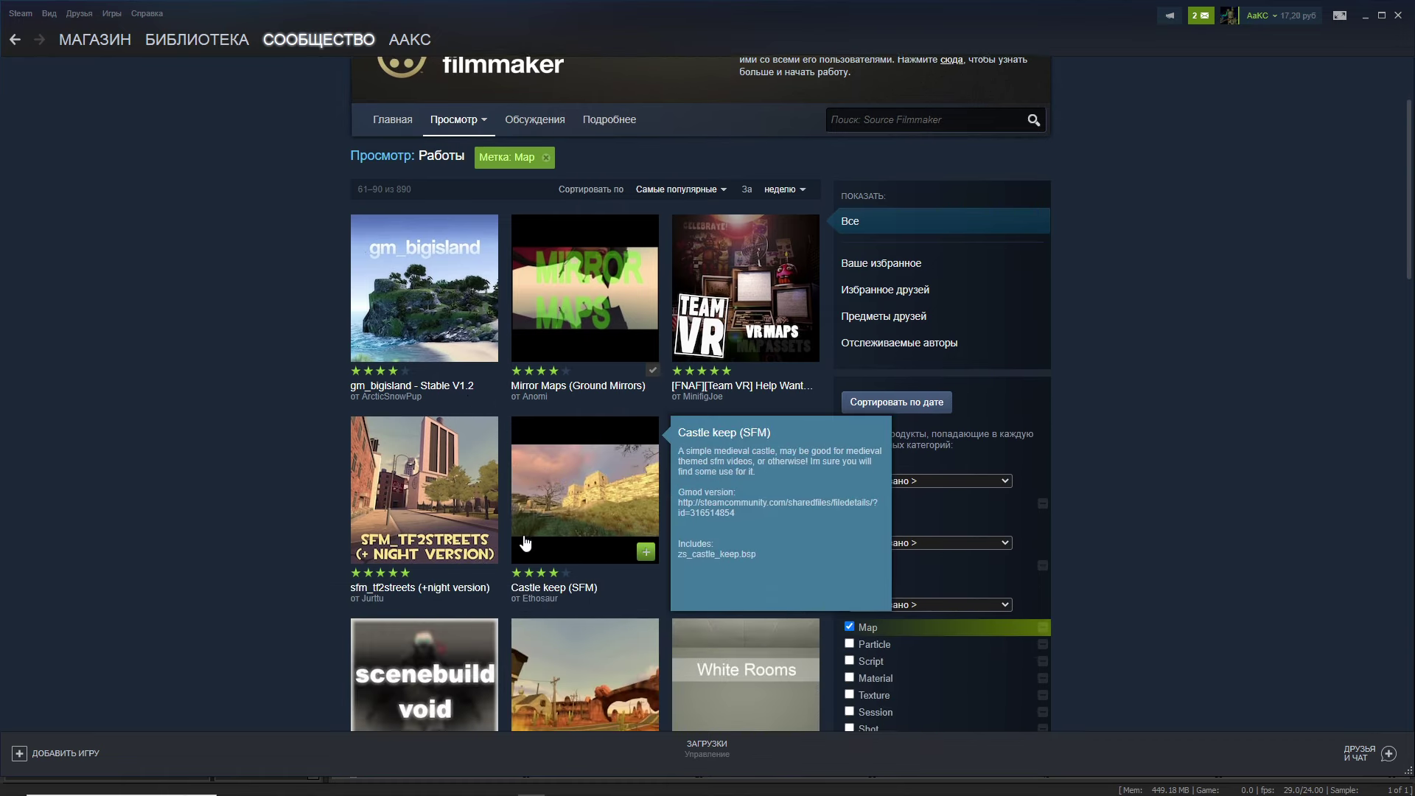
scroll(525, 545, "down", 1)
scroll(560, 524, "down", 6)
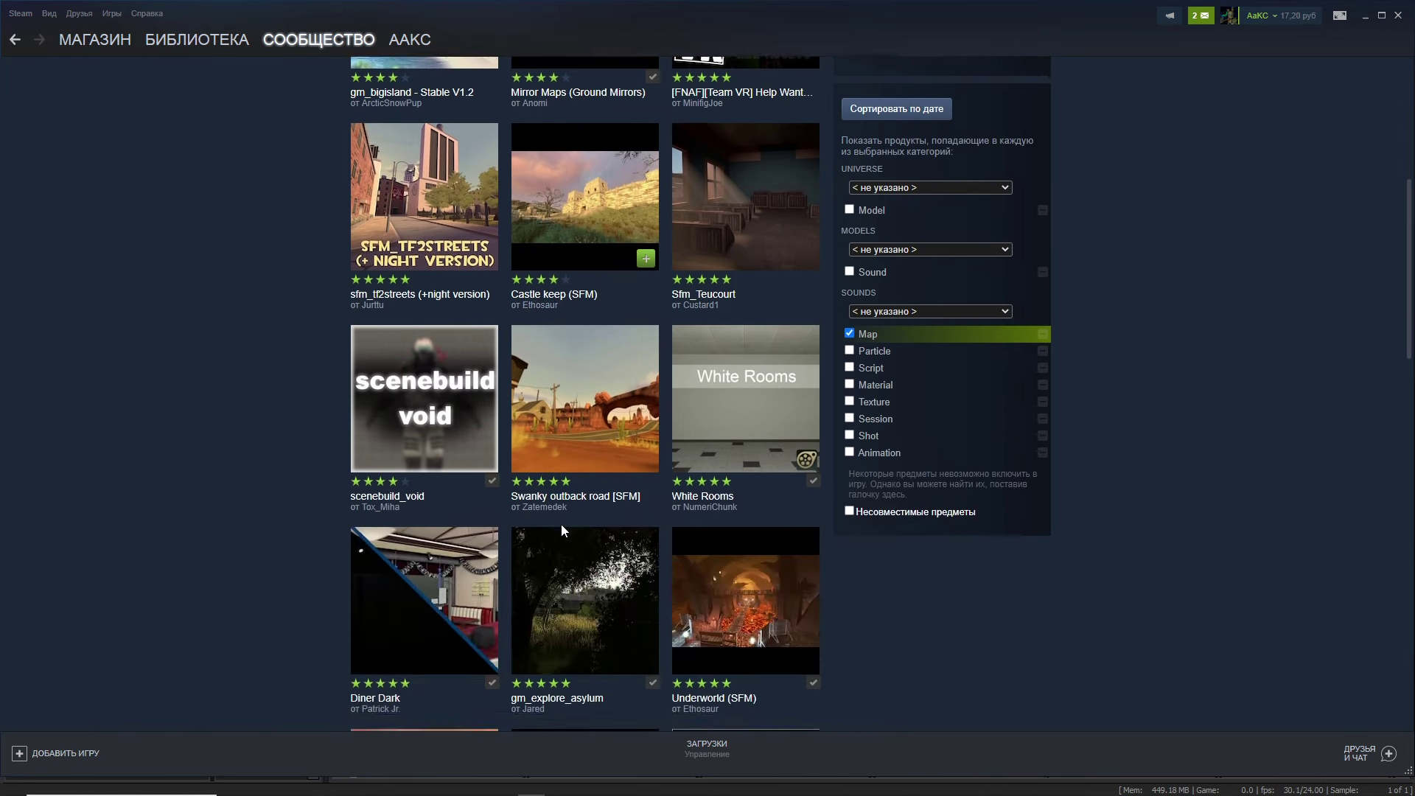
mouse_move(409, 408)
scroll(604, 560, "down", 1)
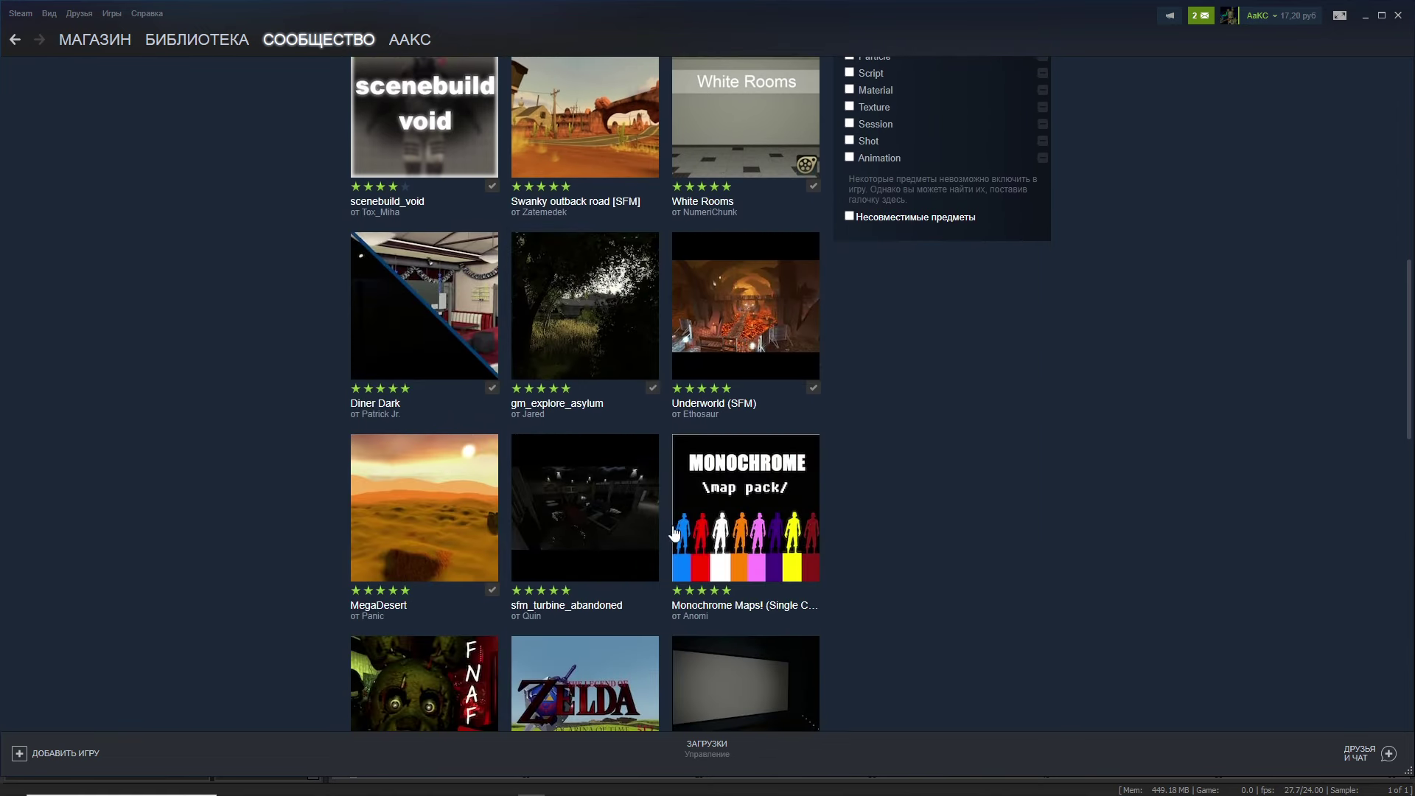
scroll(700, 549, "down", 2)
mouse_move(700, 549)
scroll(701, 549, "down", 2)
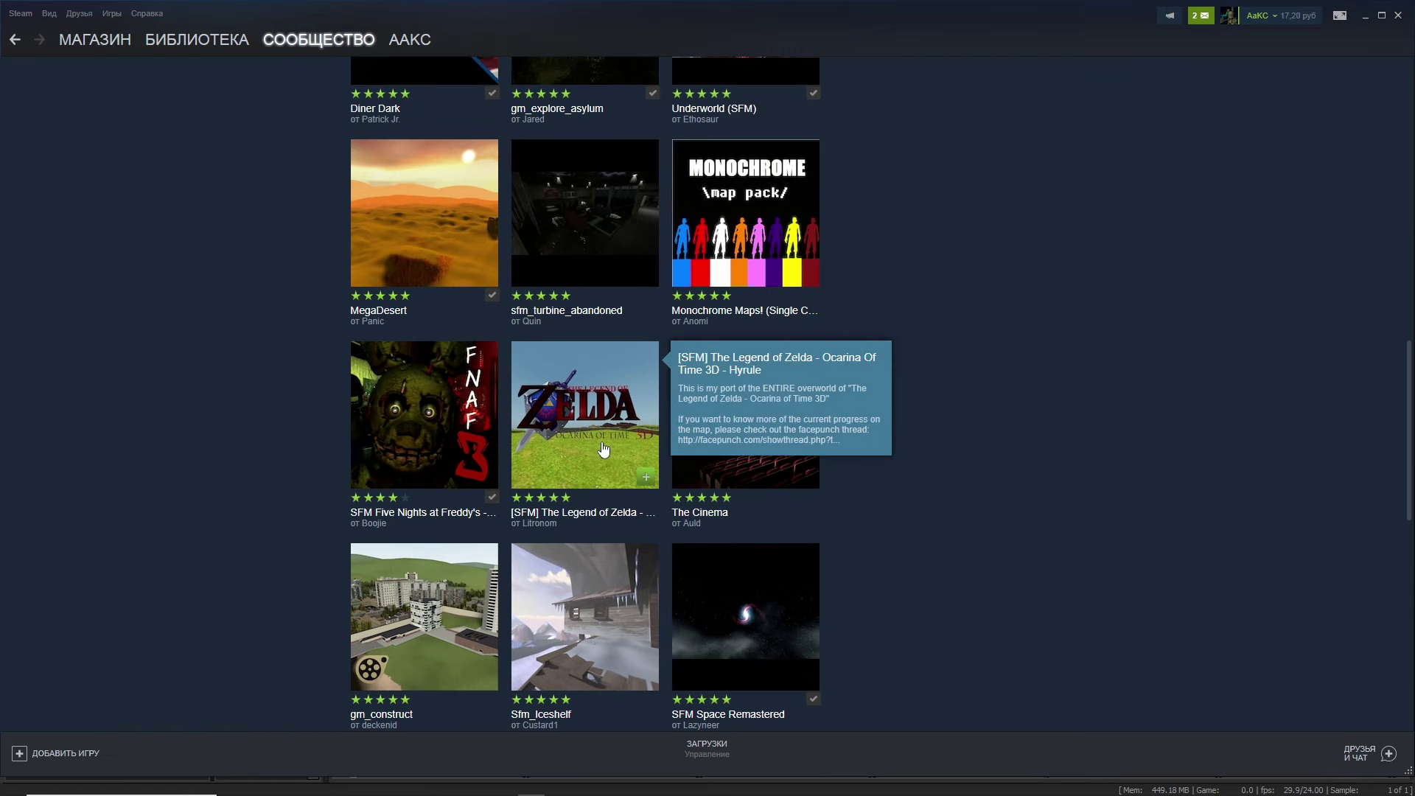
Open the Workshop page of the map The Cinema from the third page of results.
scroll(693, 504, "down", 7)
scroll(722, 332, "up", 4)
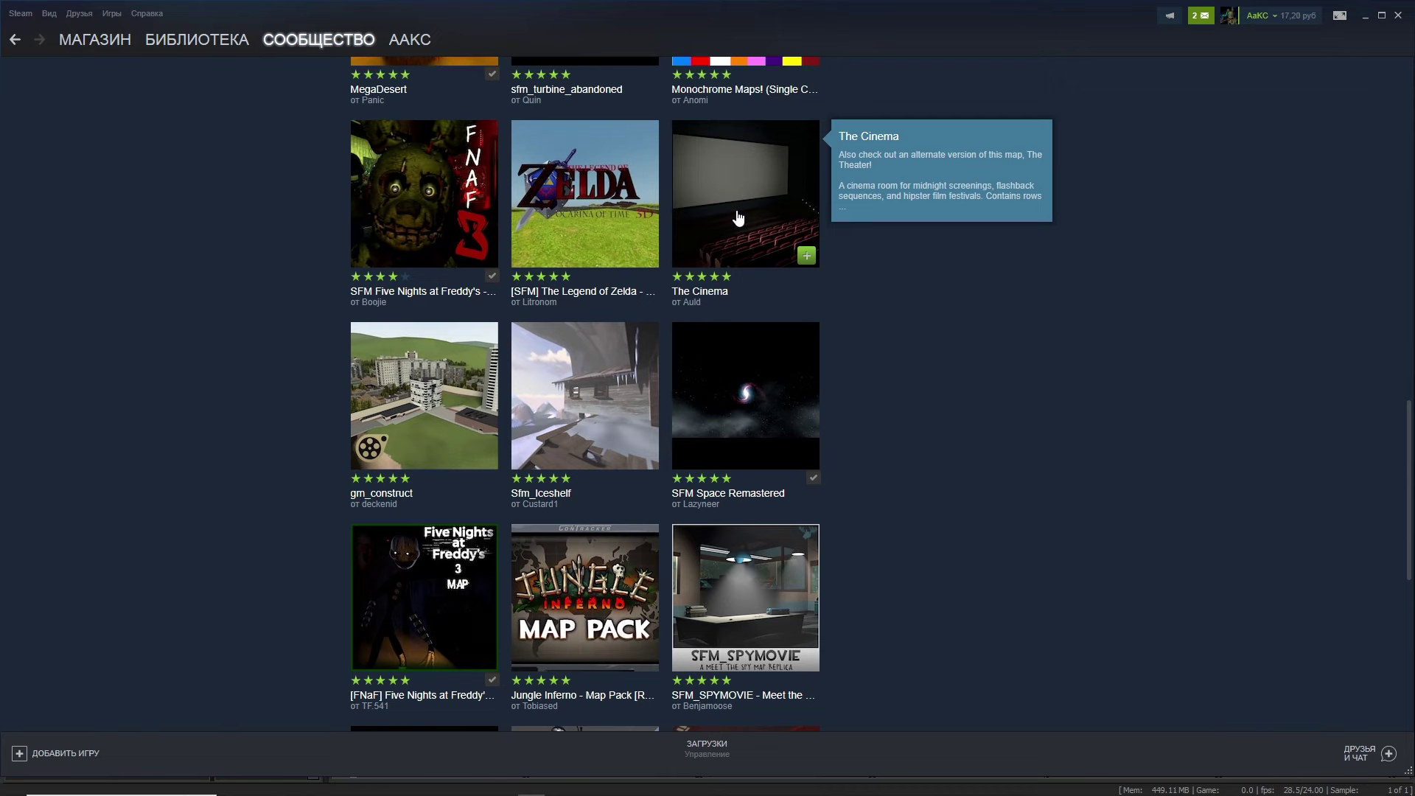
left_click(737, 218)
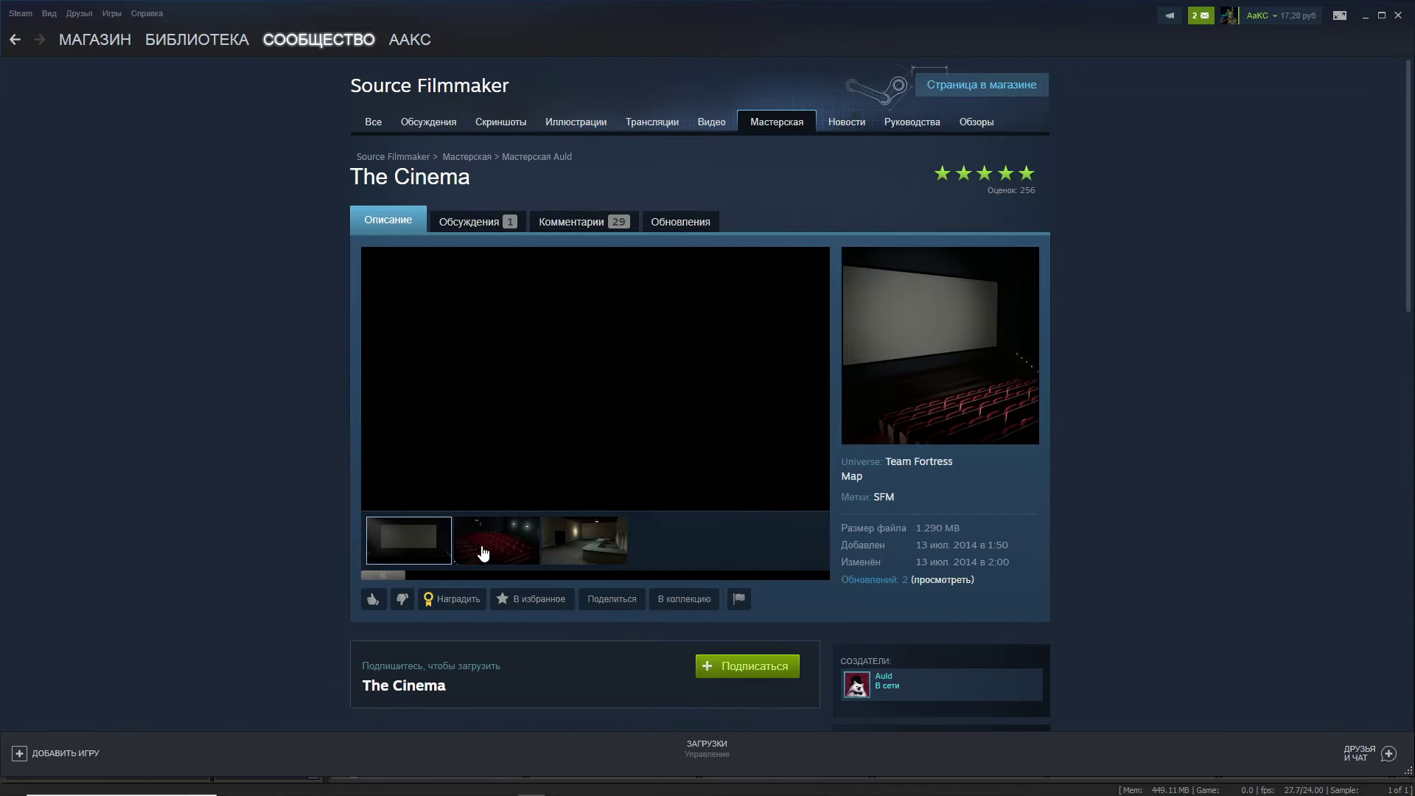
Examine the preview images of The Cinema map and its Workshop description.
left_click(508, 546)
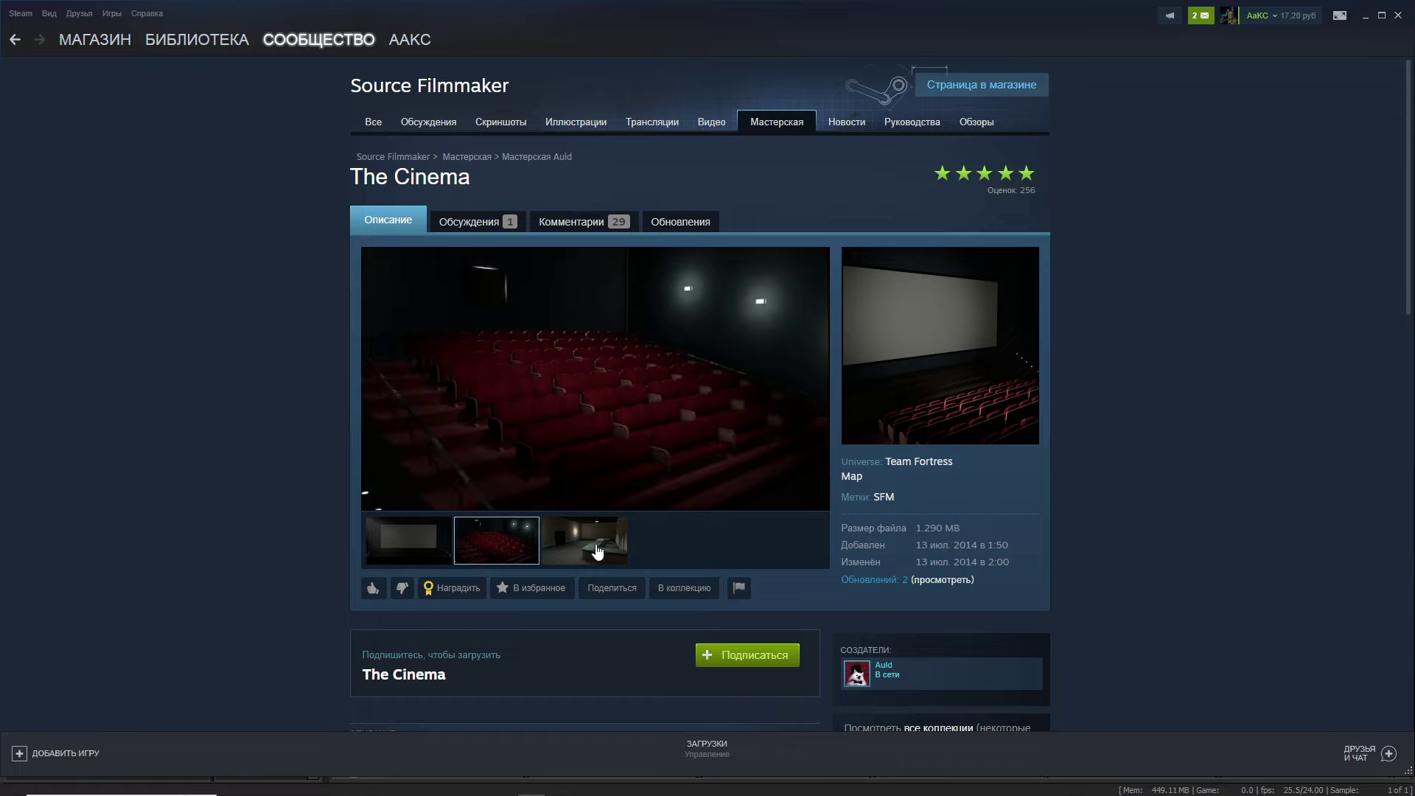
left_click(596, 553)
left_click(500, 551)
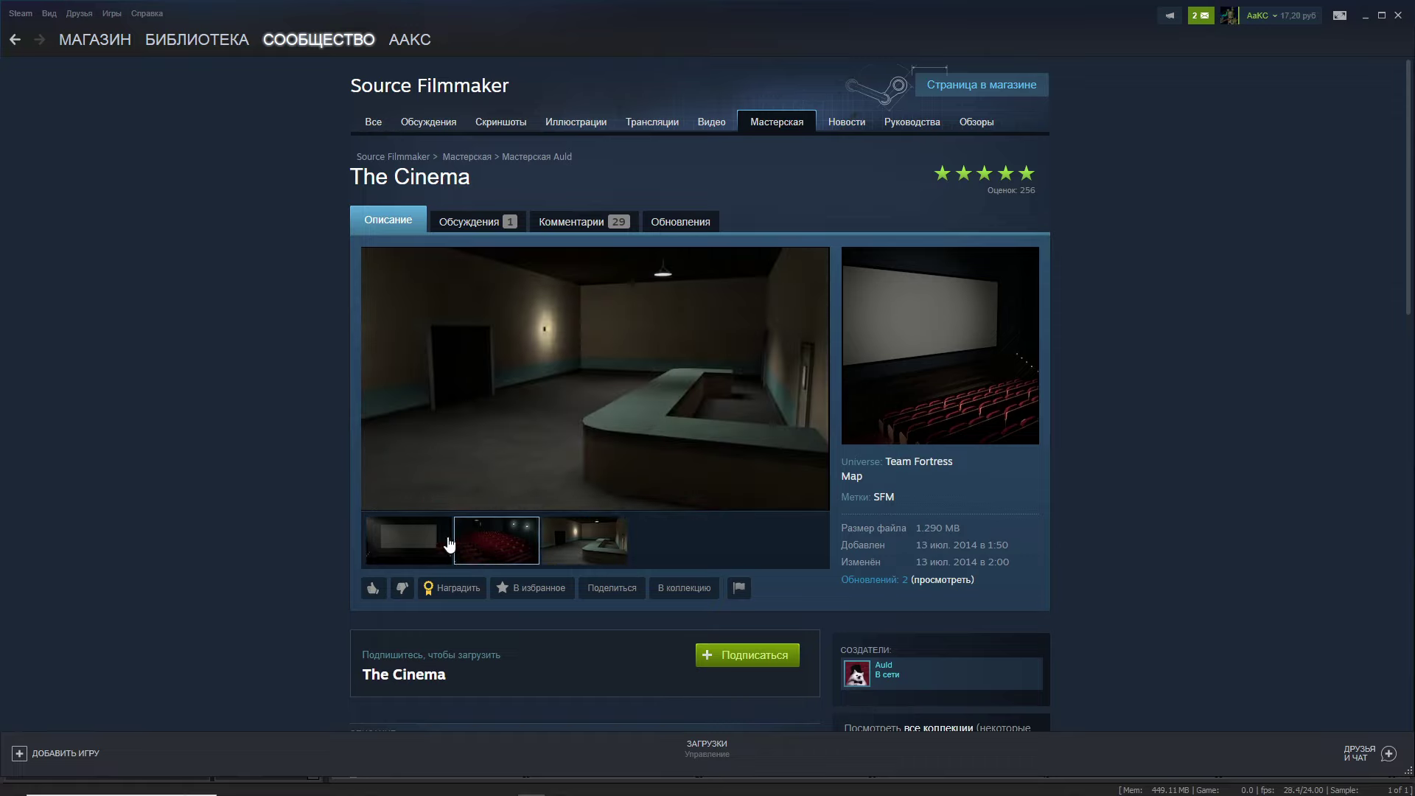
left_click(589, 546)
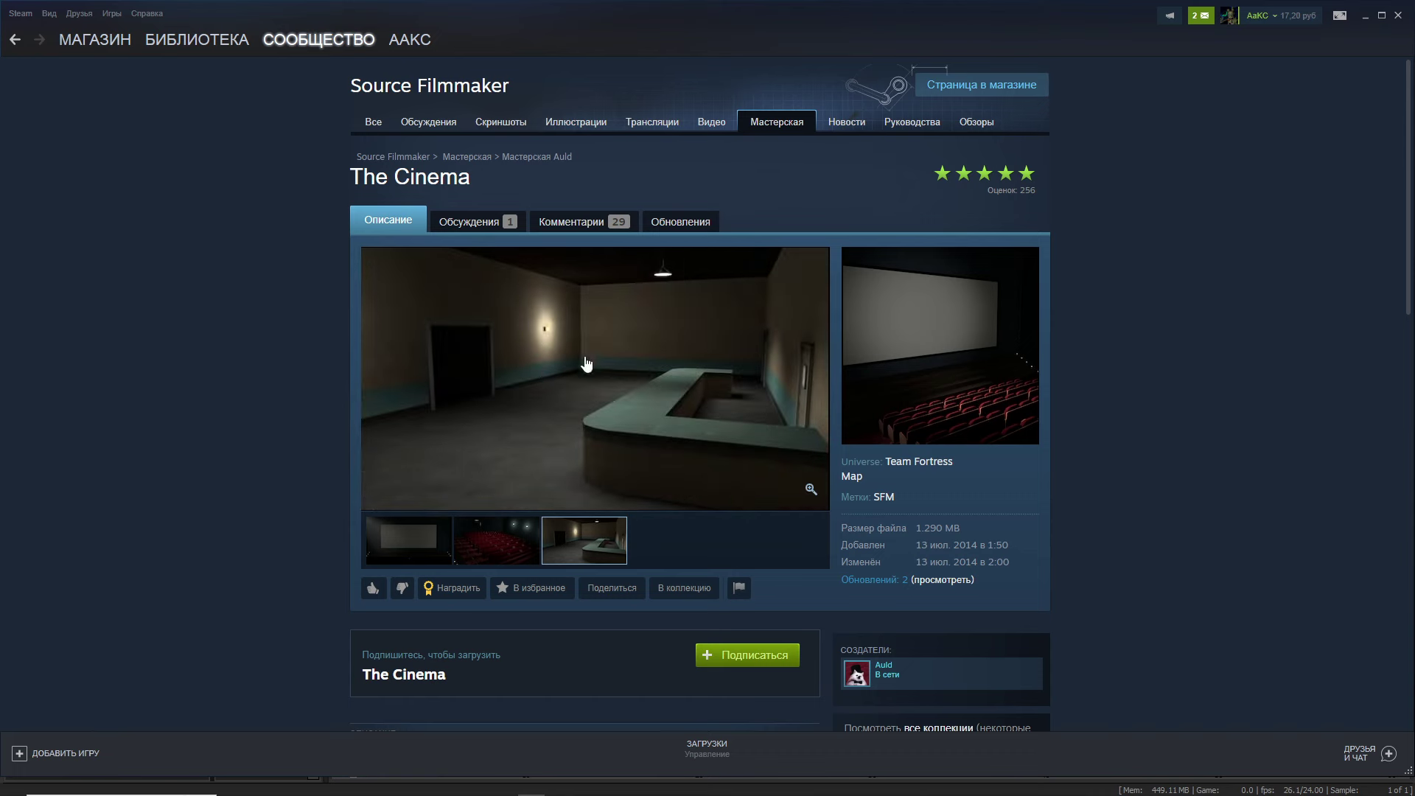
scroll(446, 404, "down", 2)
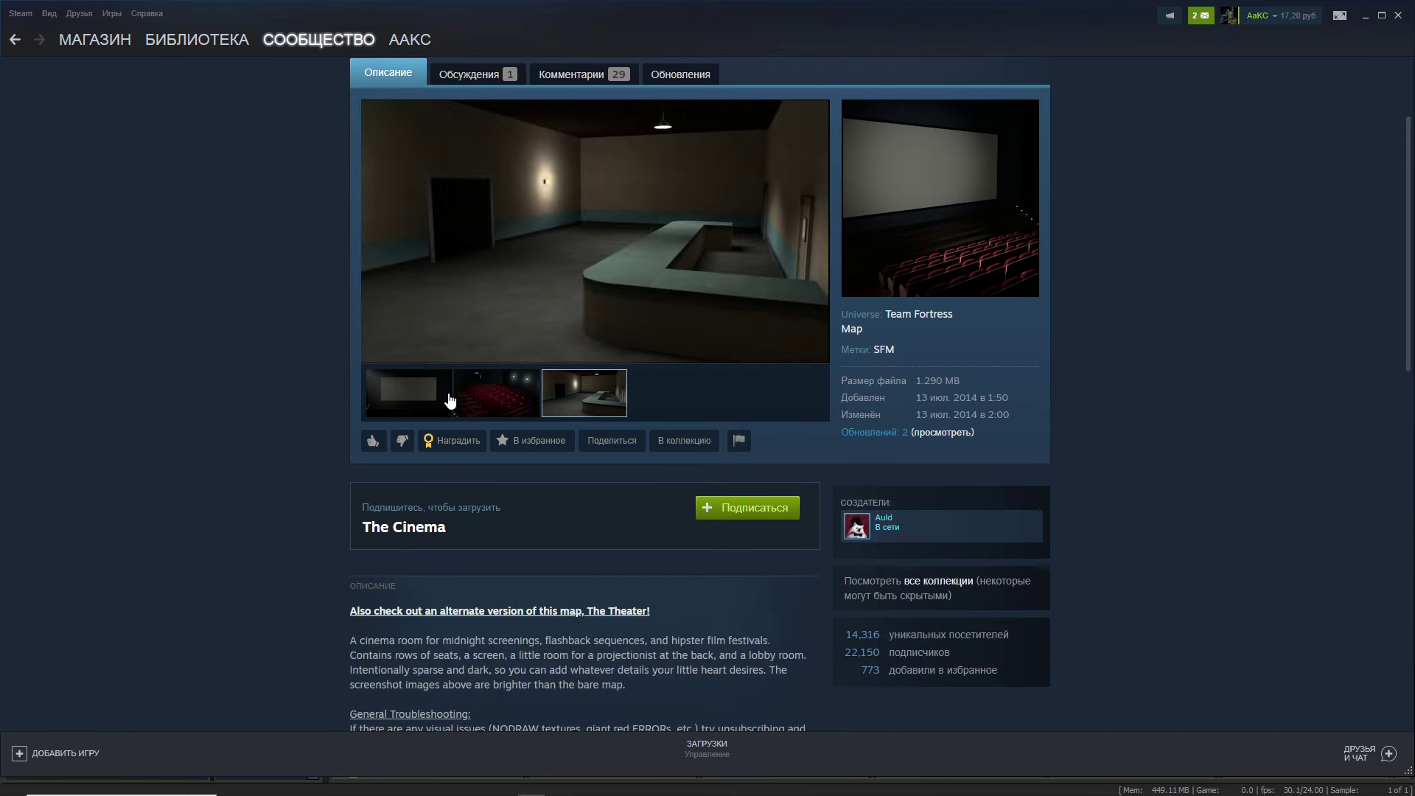
mouse_move(440, 792)
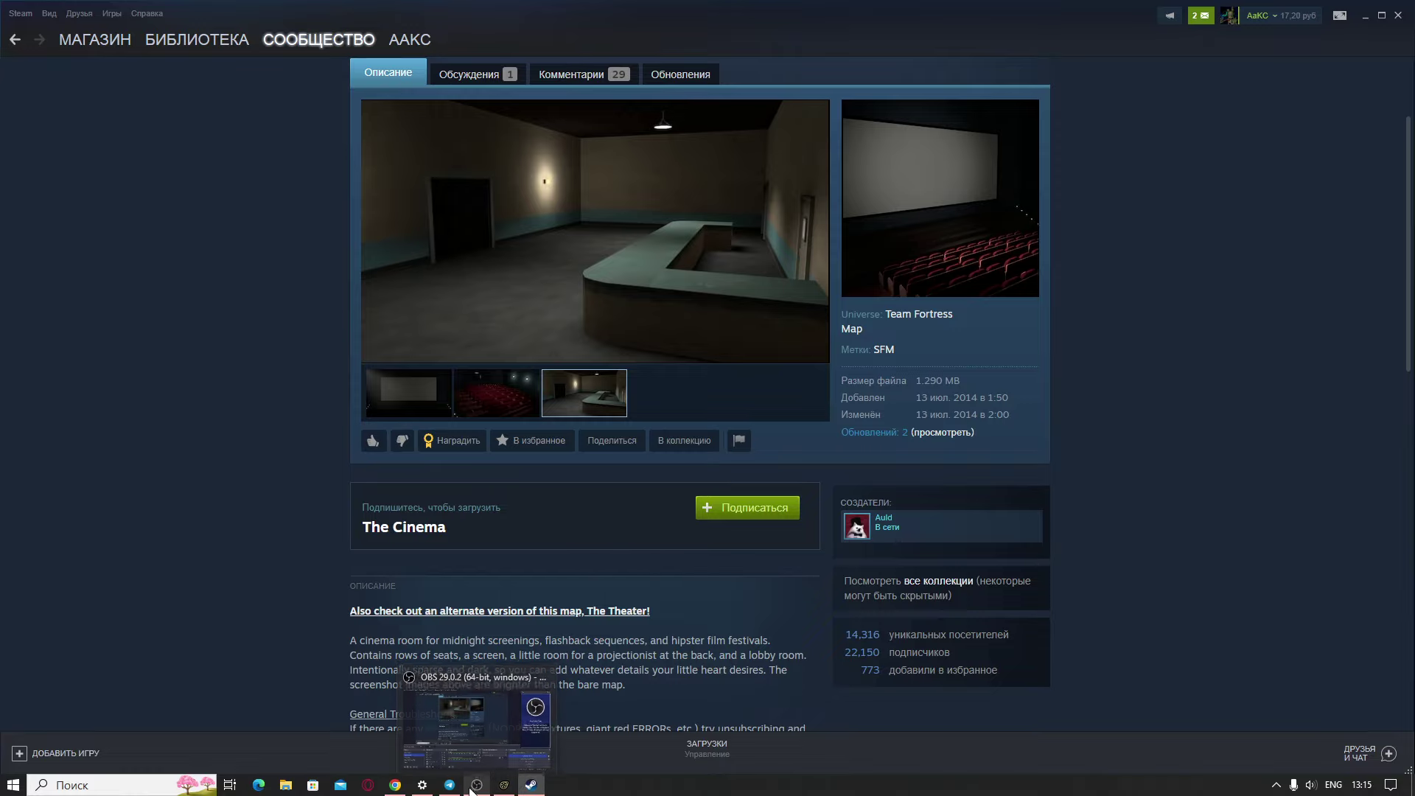
left_click(424, 787)
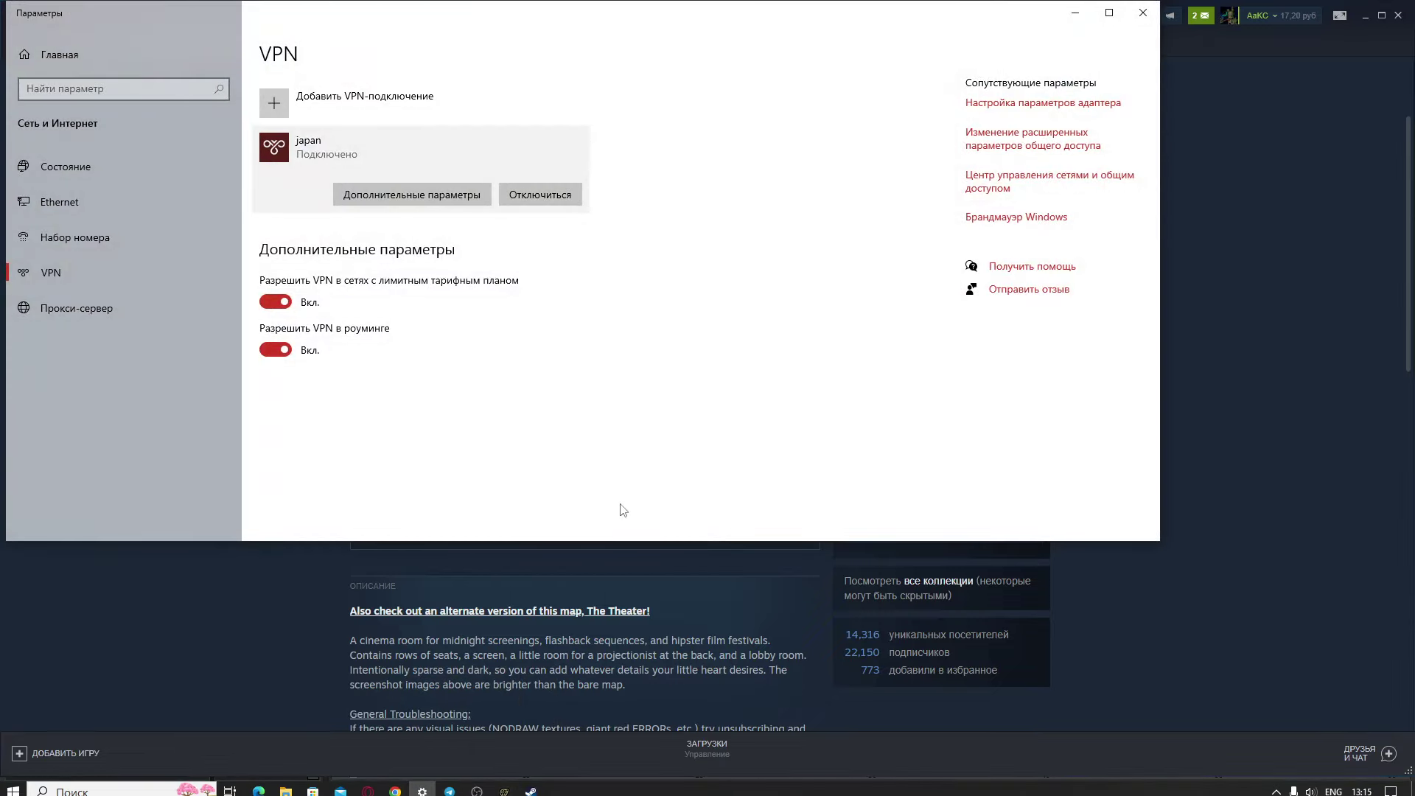
left_click(1090, 15)
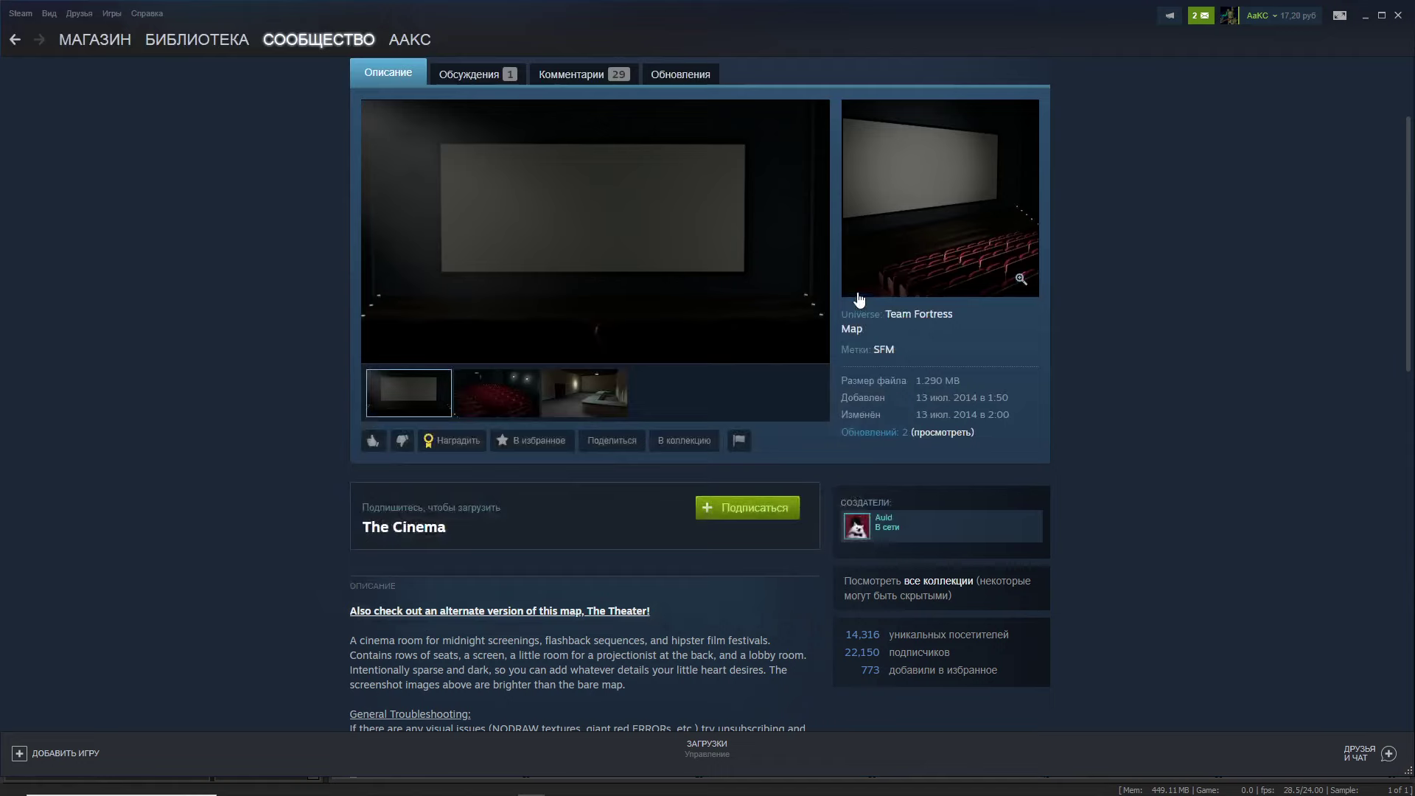
Switch to Windows Settings, disconnect the japan VPN connection, and return to the Workshop page of The Cinema.
mouse_move(531, 788)
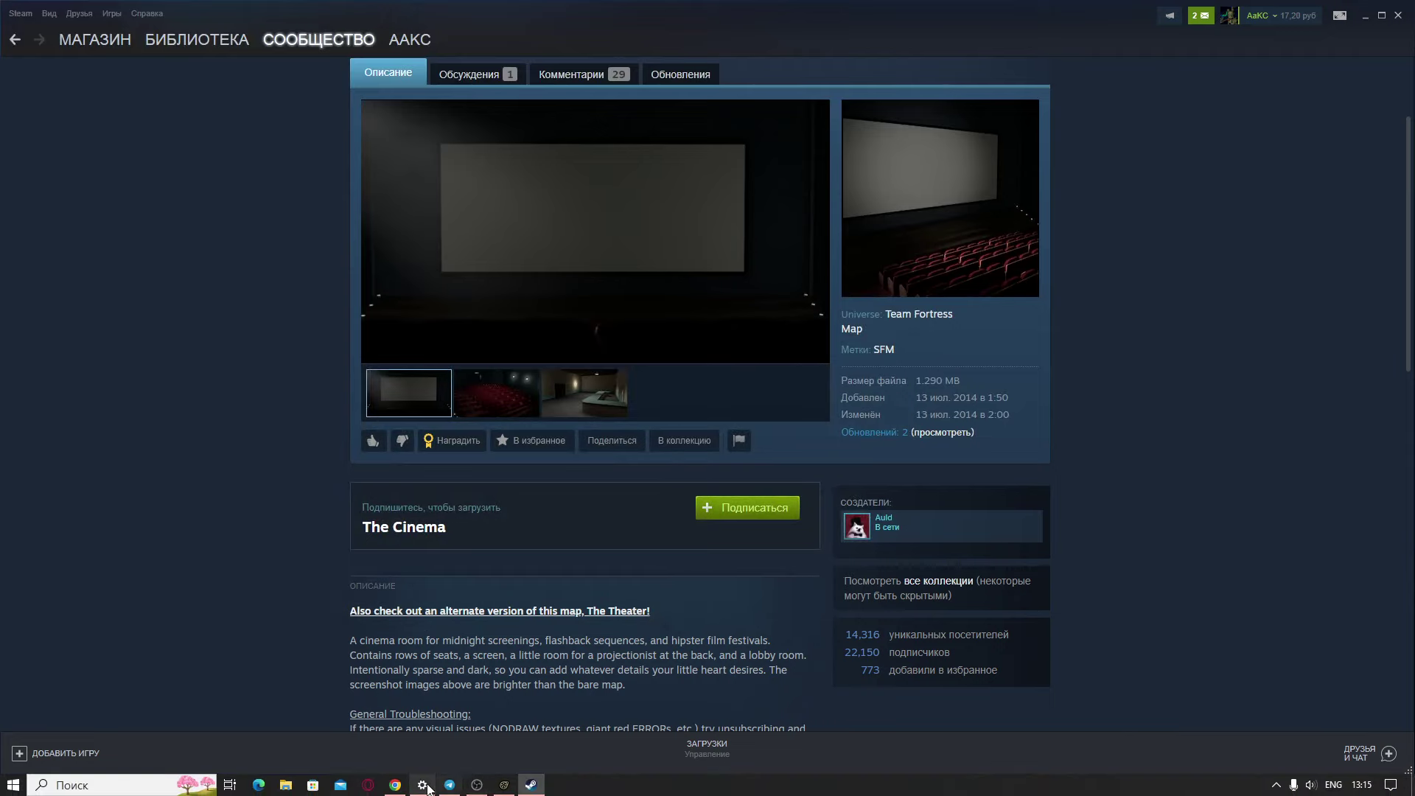
mouse_move(430, 789)
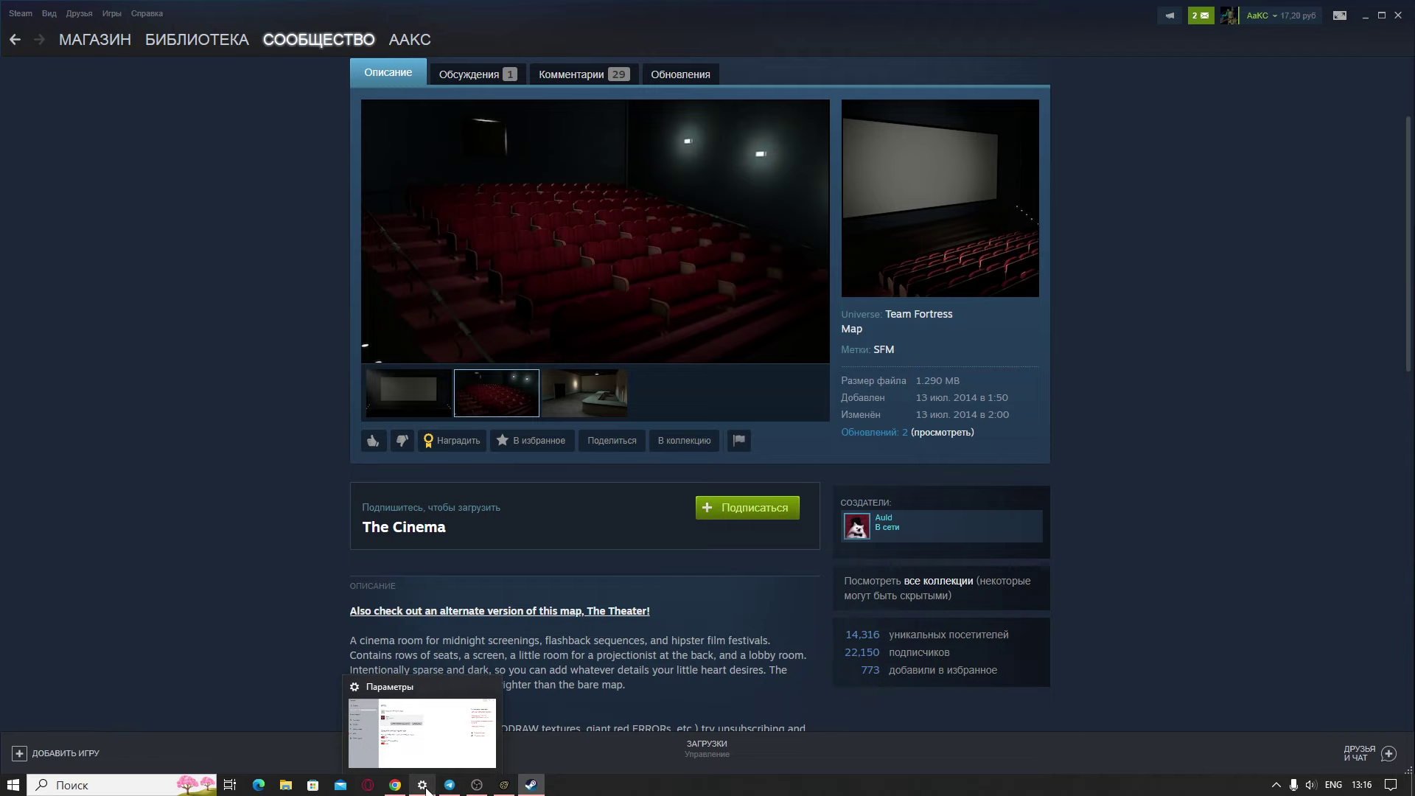
left_click(424, 786)
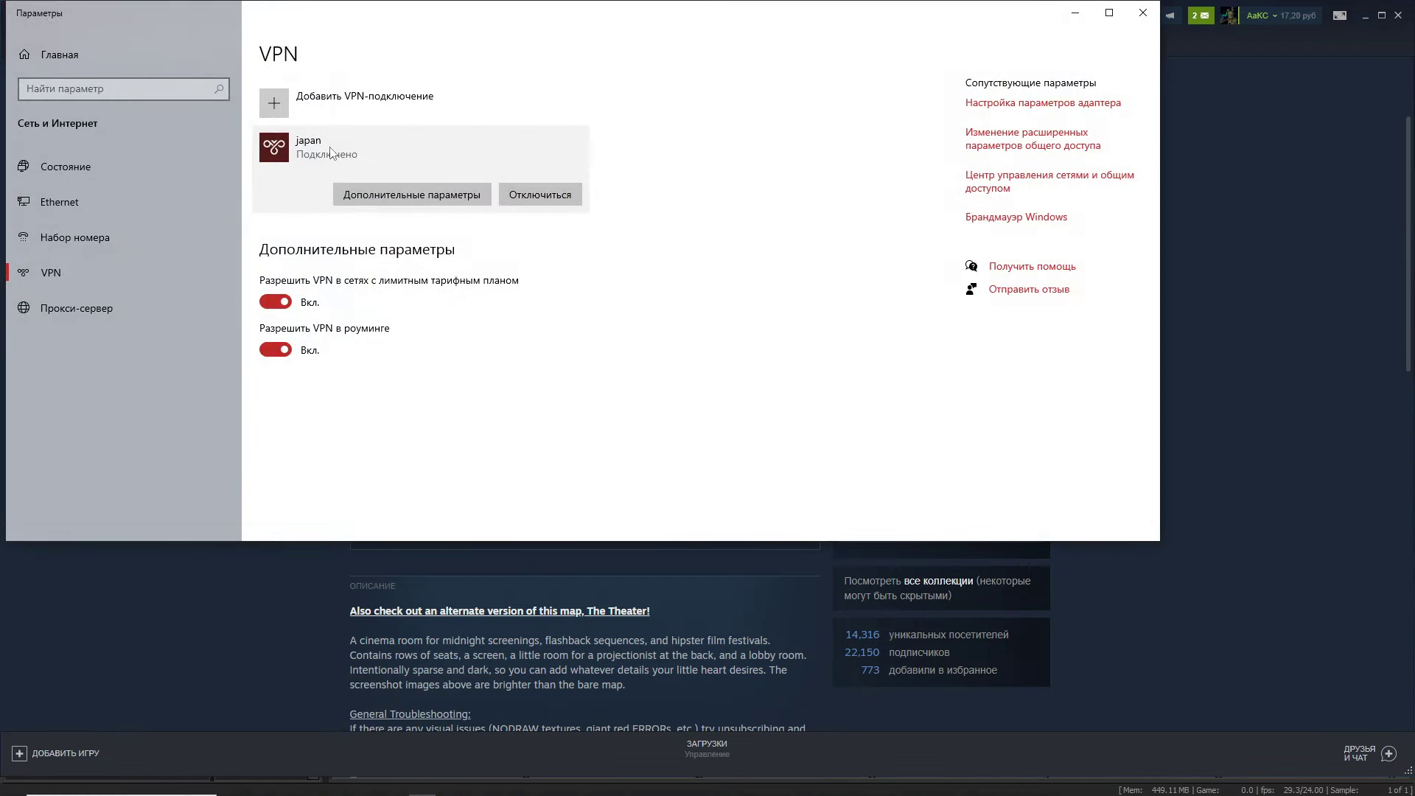
left_click(554, 197)
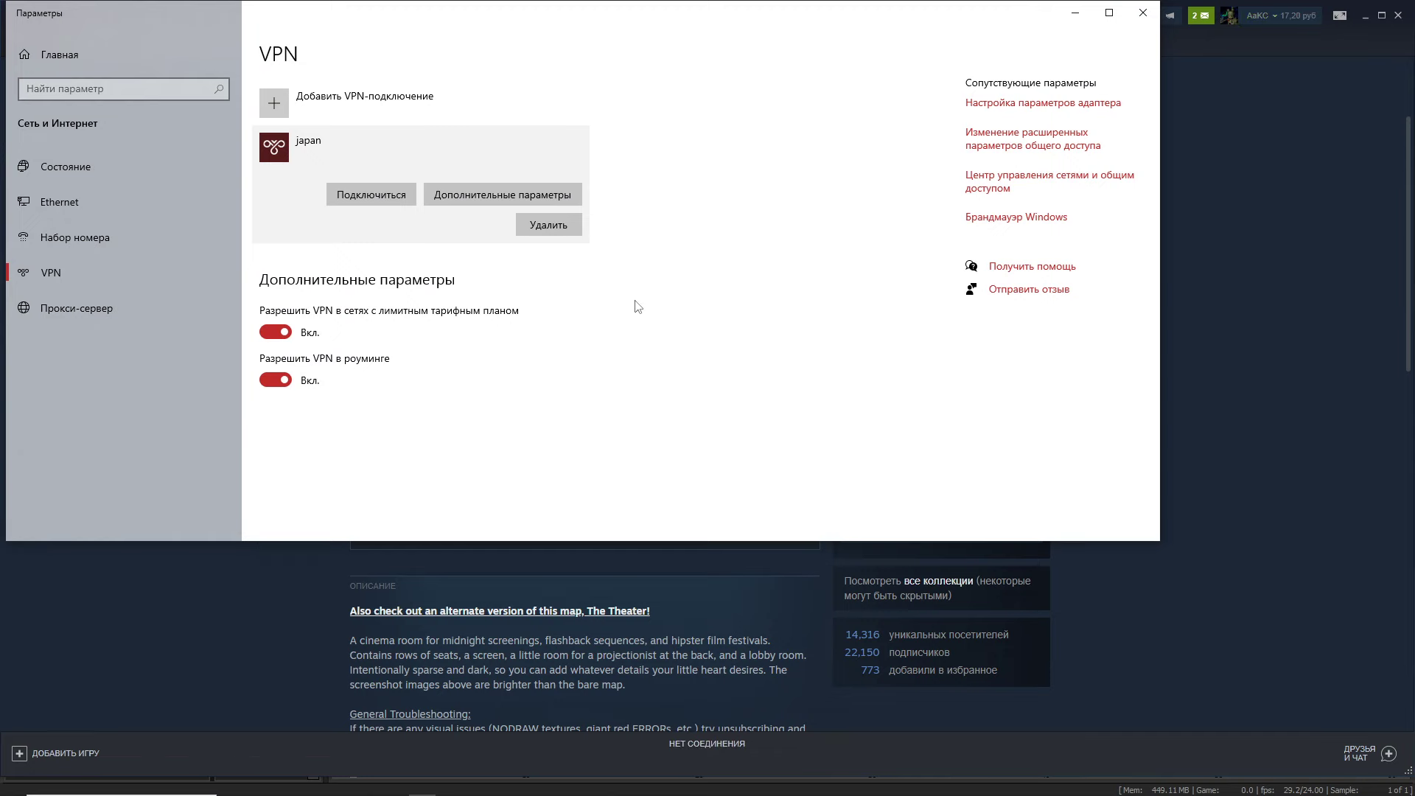
left_click(1075, 14)
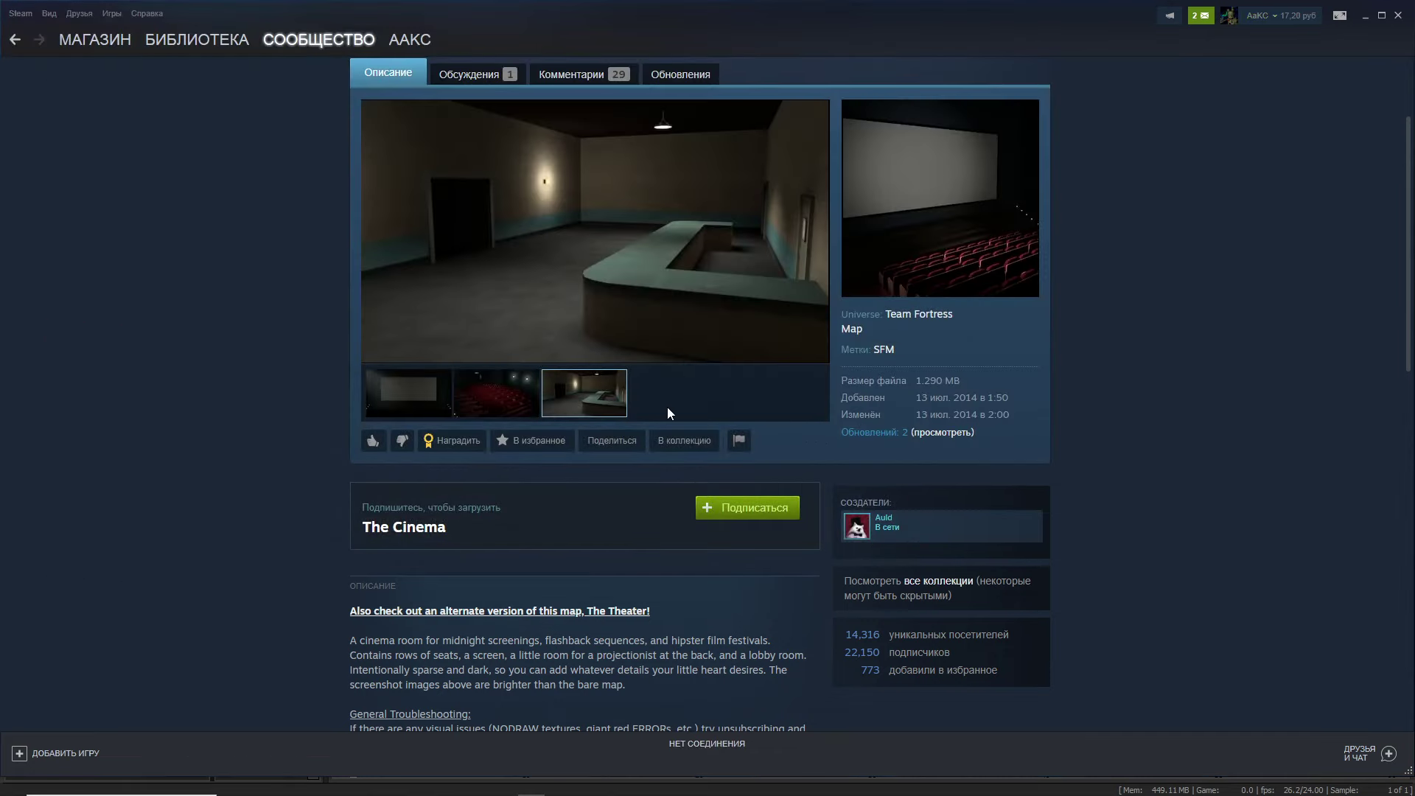
Subscribe to The Cinema map and accept its download from the SFM Workshop Download Queue in Source Filmmaker.
left_click(758, 516)
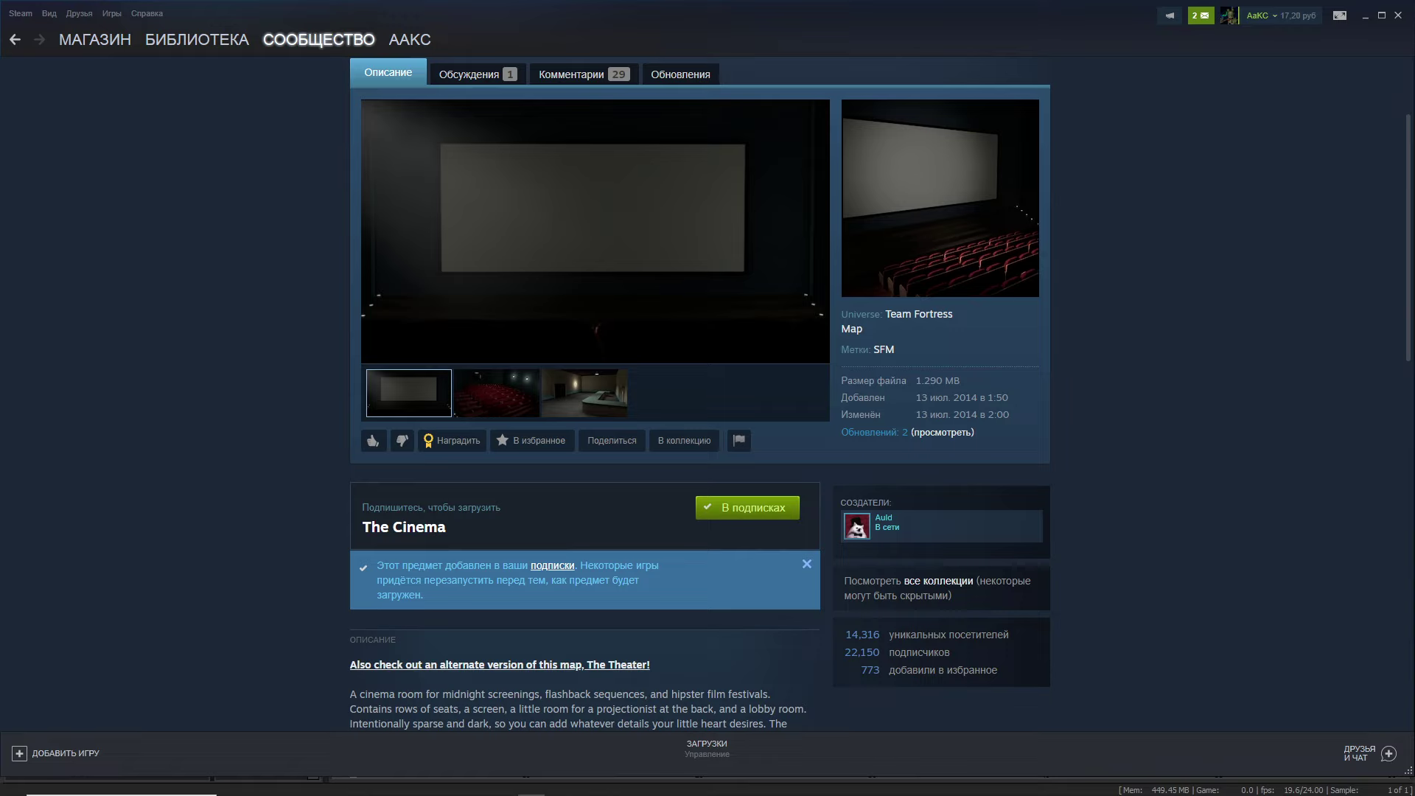
mouse_move(536, 777)
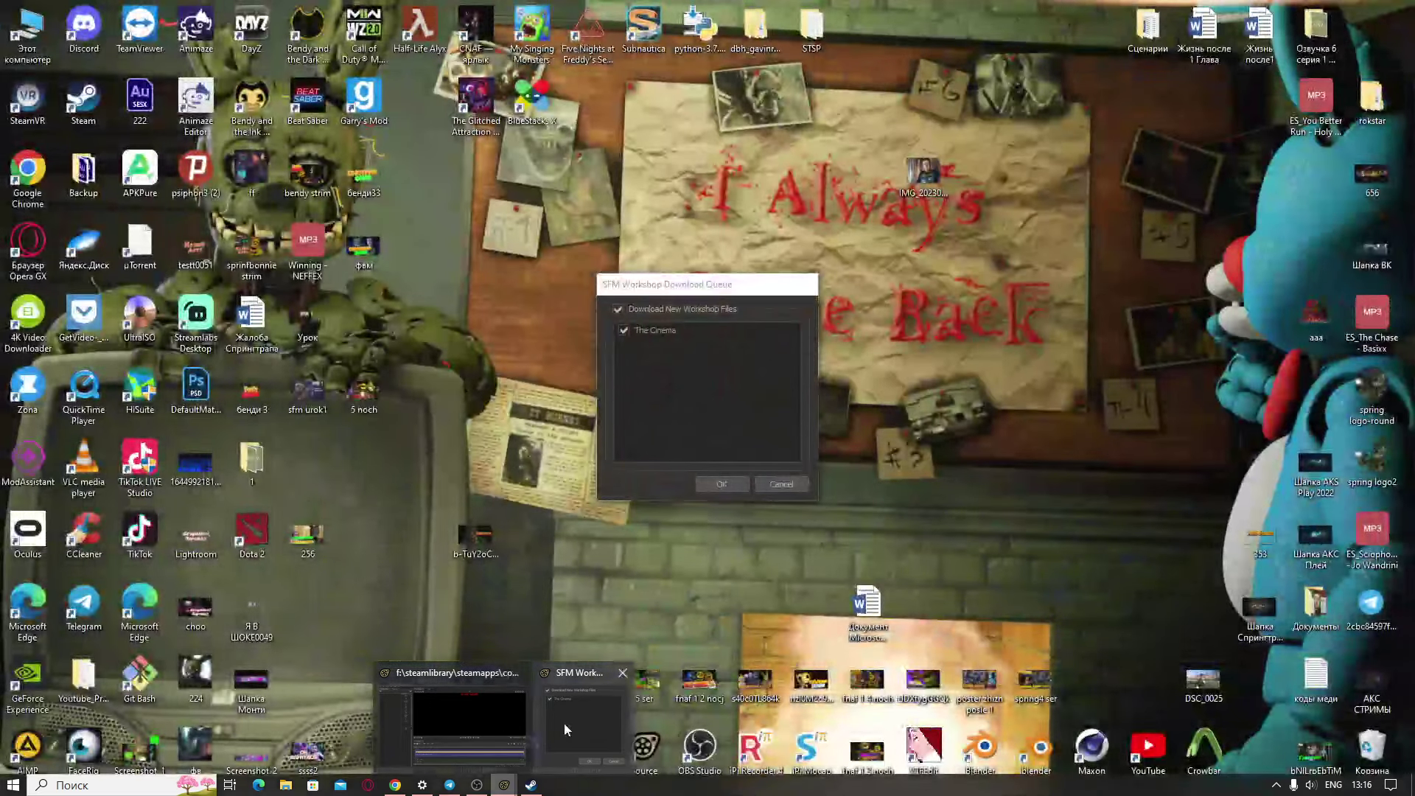
left_click(563, 723)
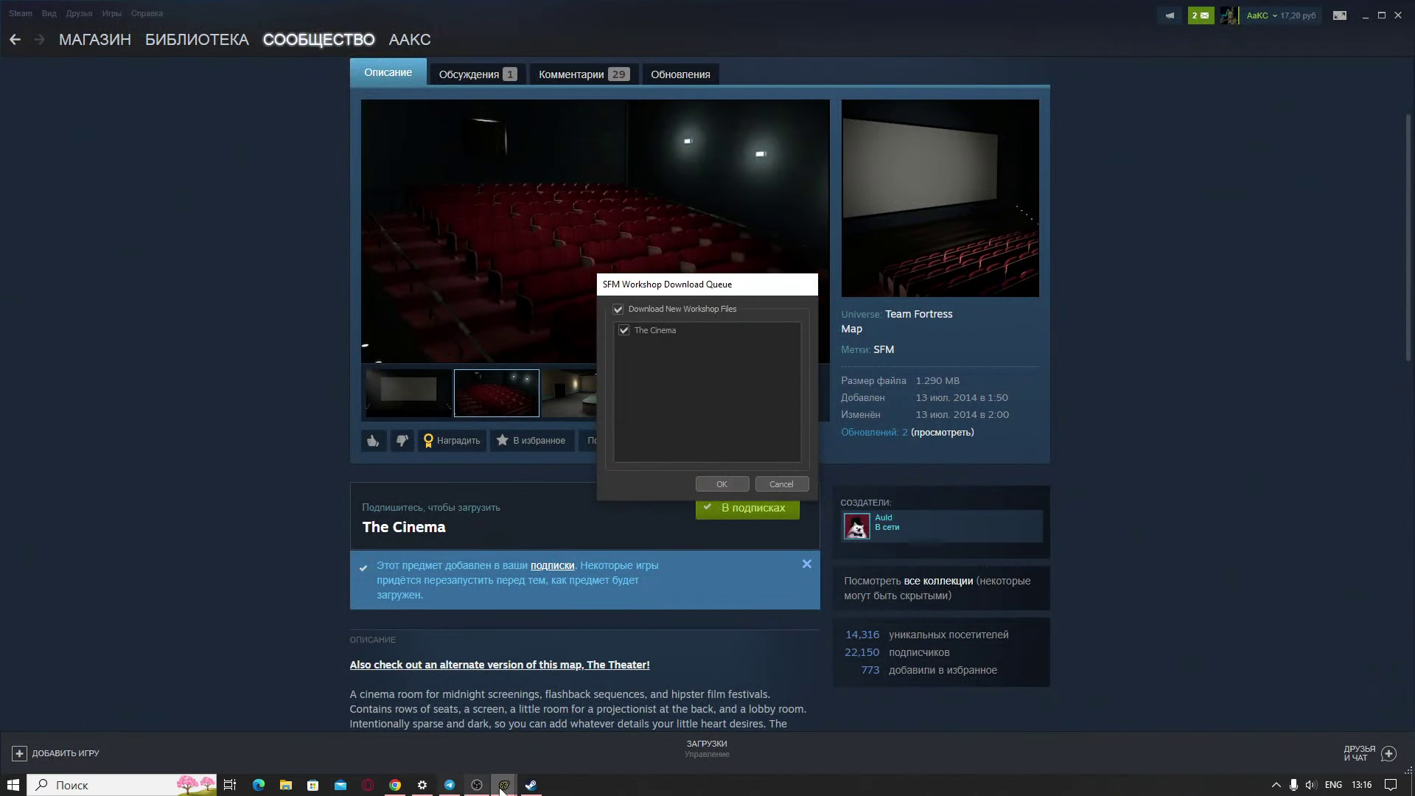
mouse_move(501, 787)
left_click(497, 702)
left_click_drag(666, 289, 717, 285)
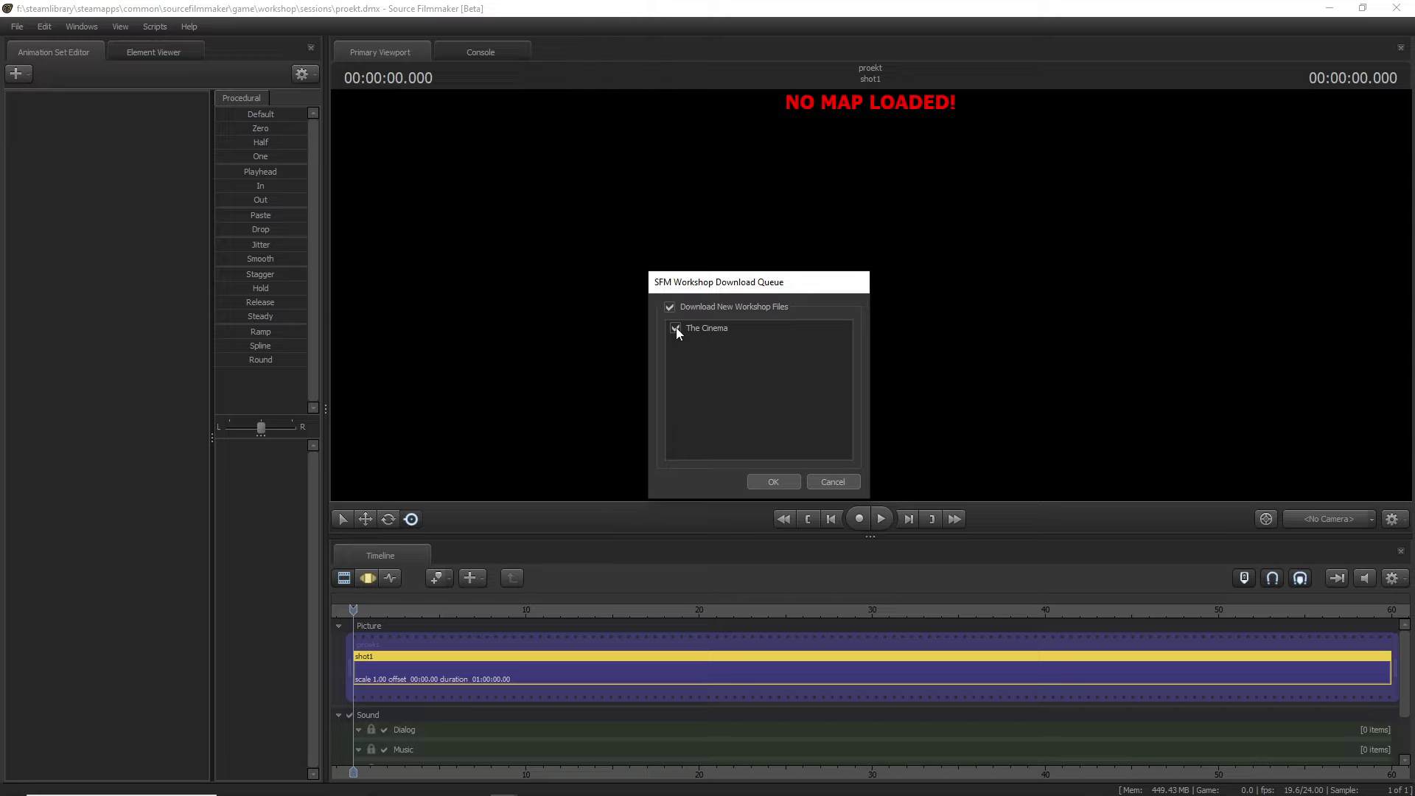
left_click(776, 481)
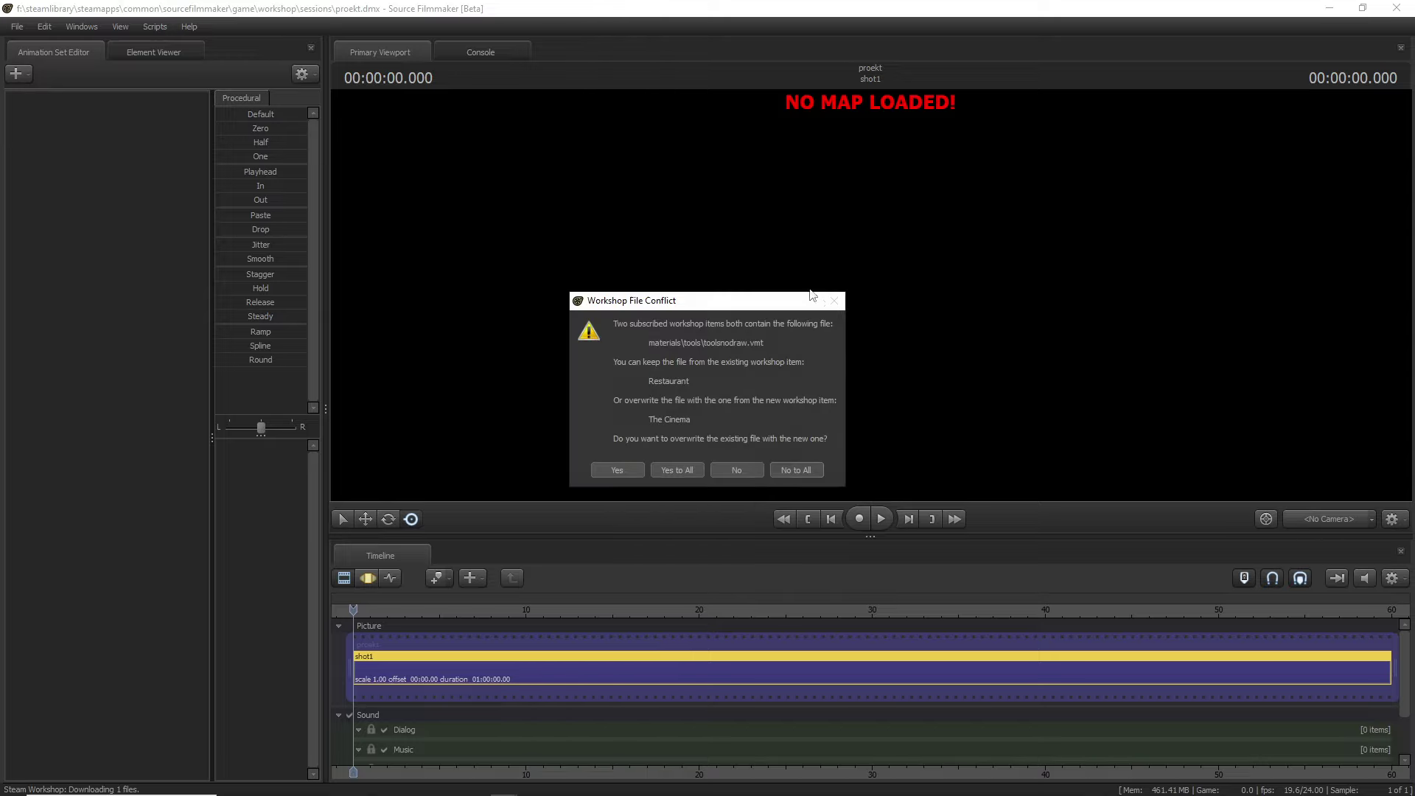
left_click_drag(714, 300, 752, 285)
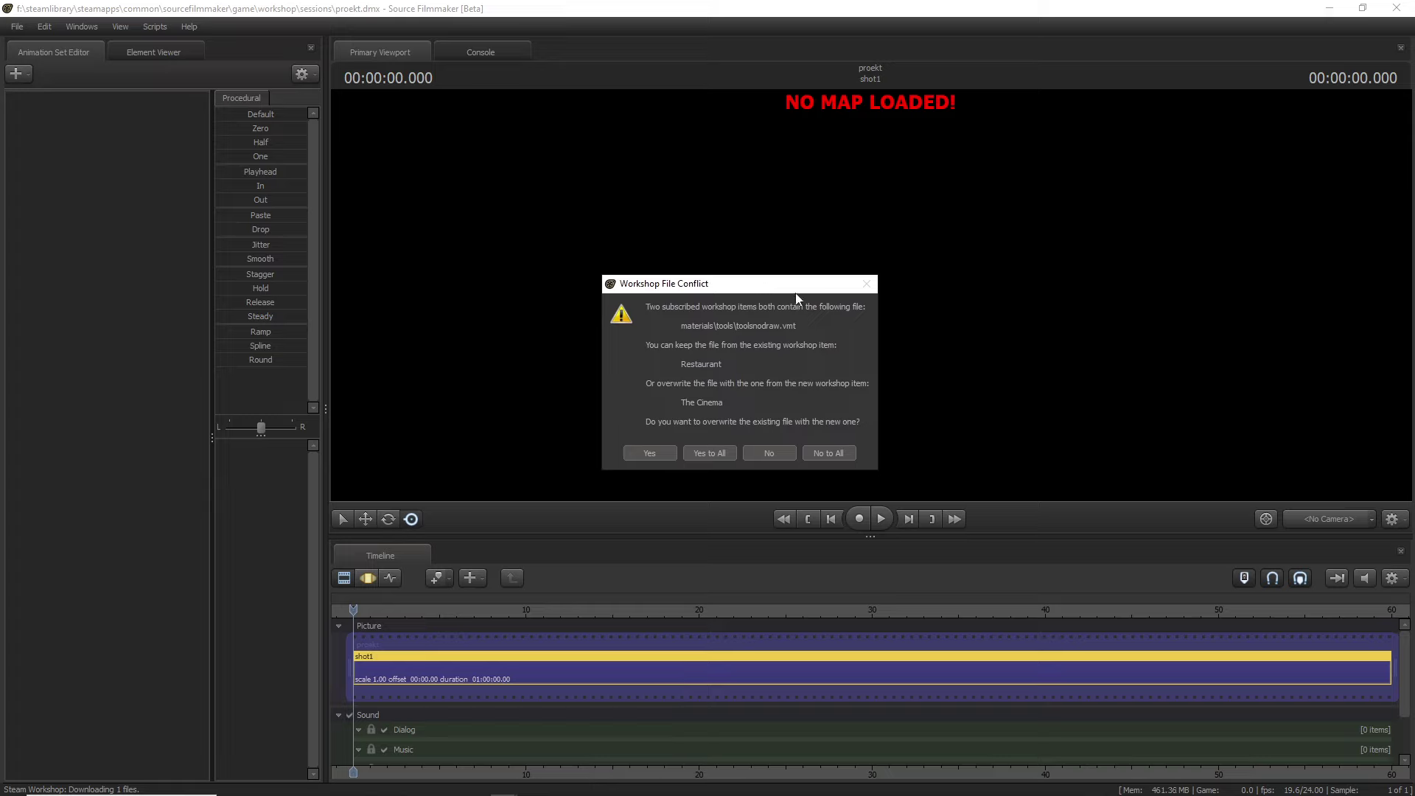